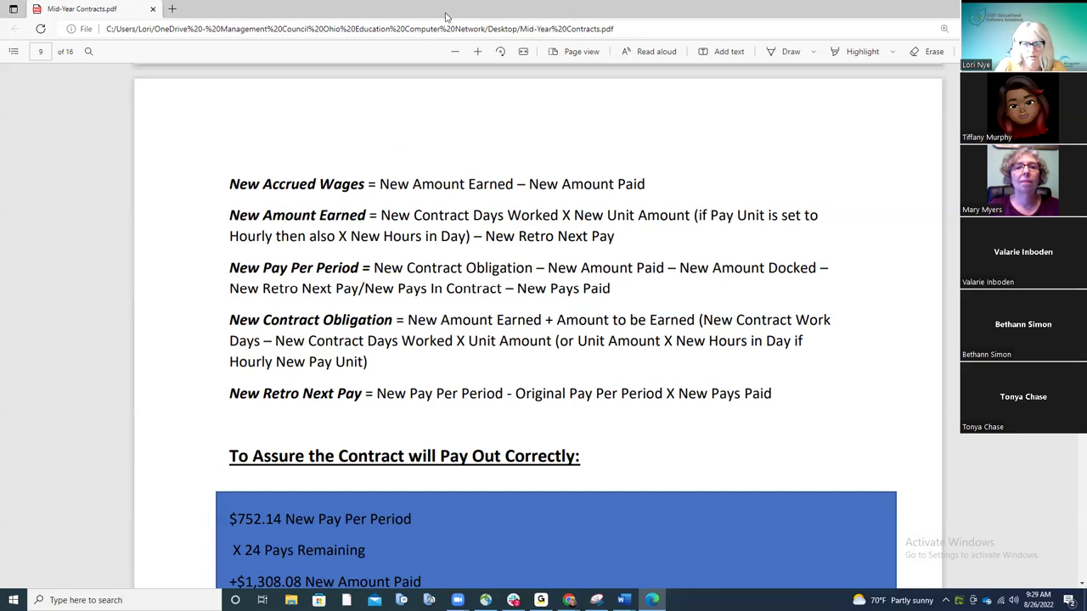
# Switch from the PDF guide to the New Contract form and set the contract type to Mid-contract with lump sum retro
pyautogui.scroll(-4, 489, 244)
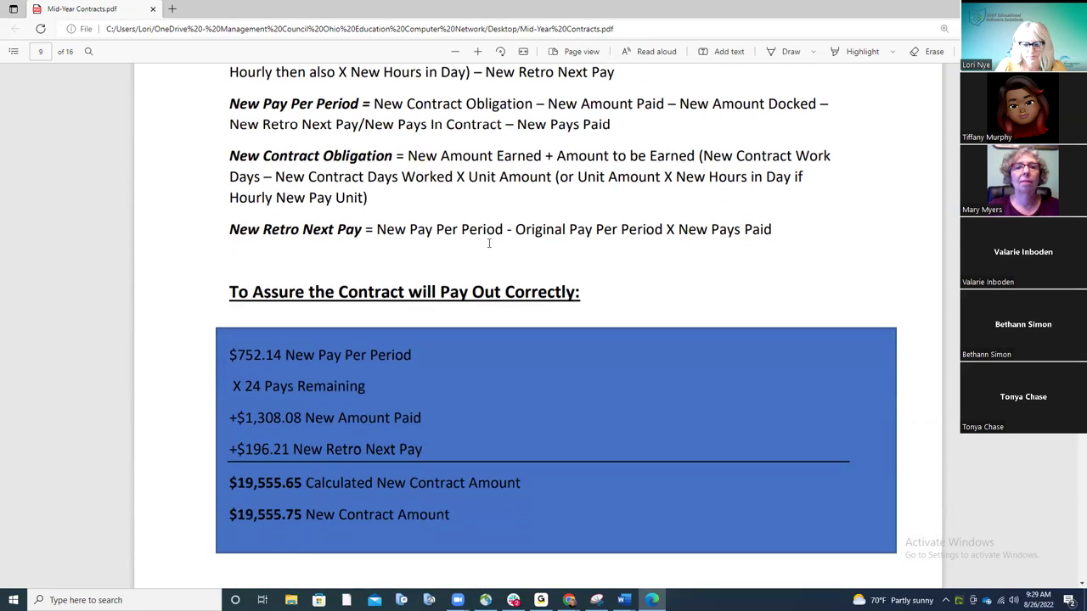
pyautogui.scroll(-5, 489, 243)
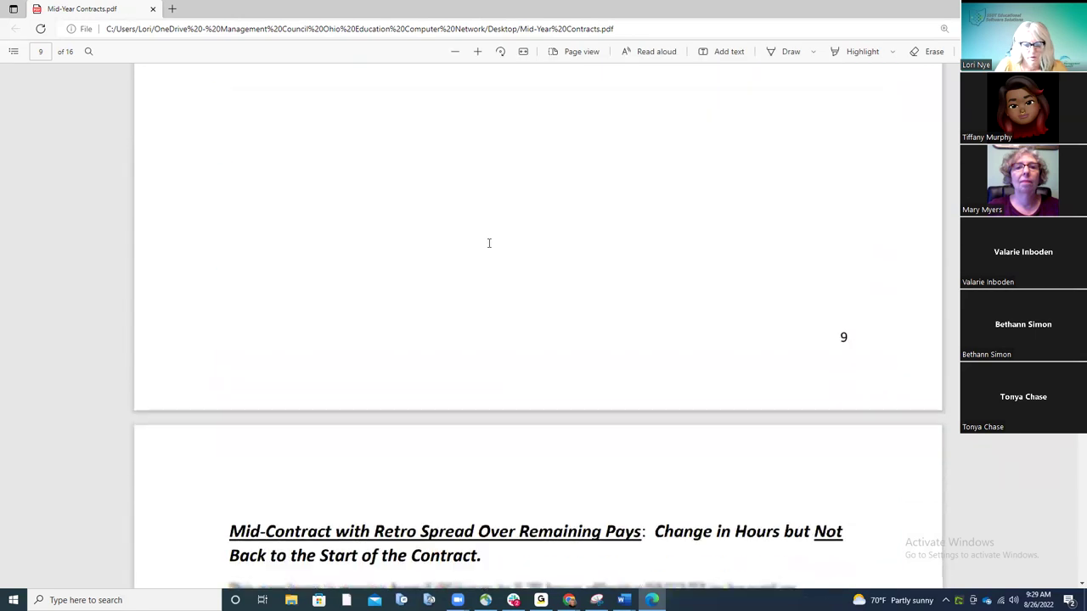
pyautogui.scroll(7, 515, 238)
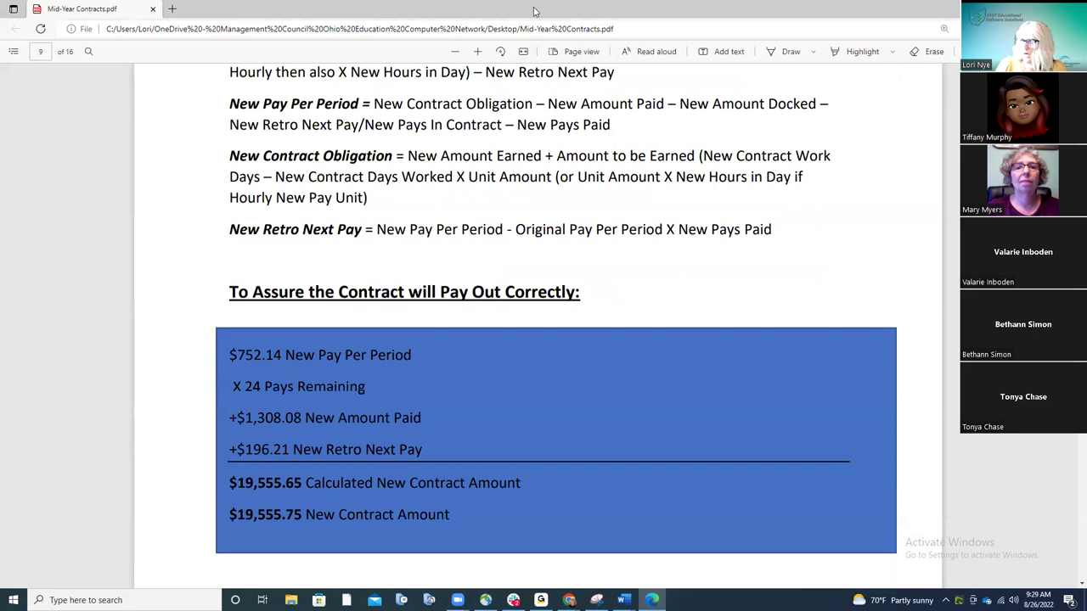
pyautogui.hotkey('alt', 'Tab')
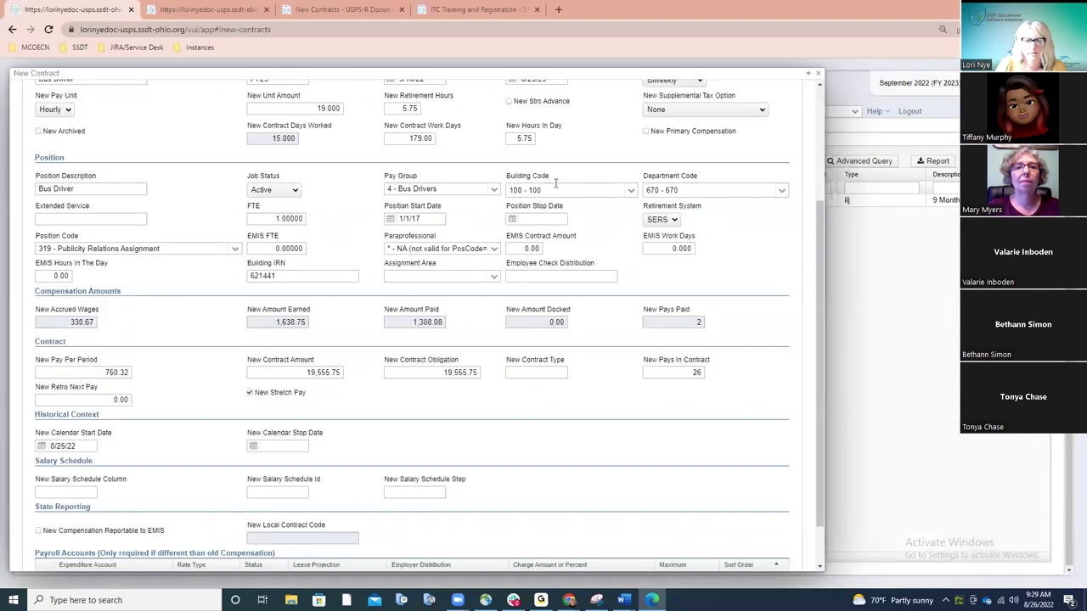
pyautogui.scroll(4, 556, 182)
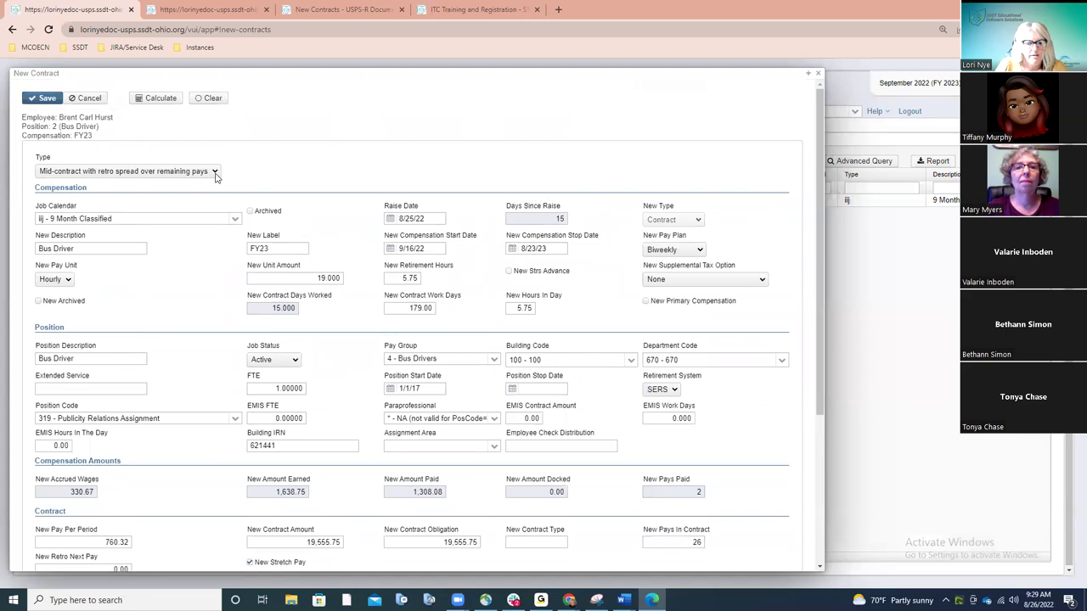
pyautogui.click(216, 174)
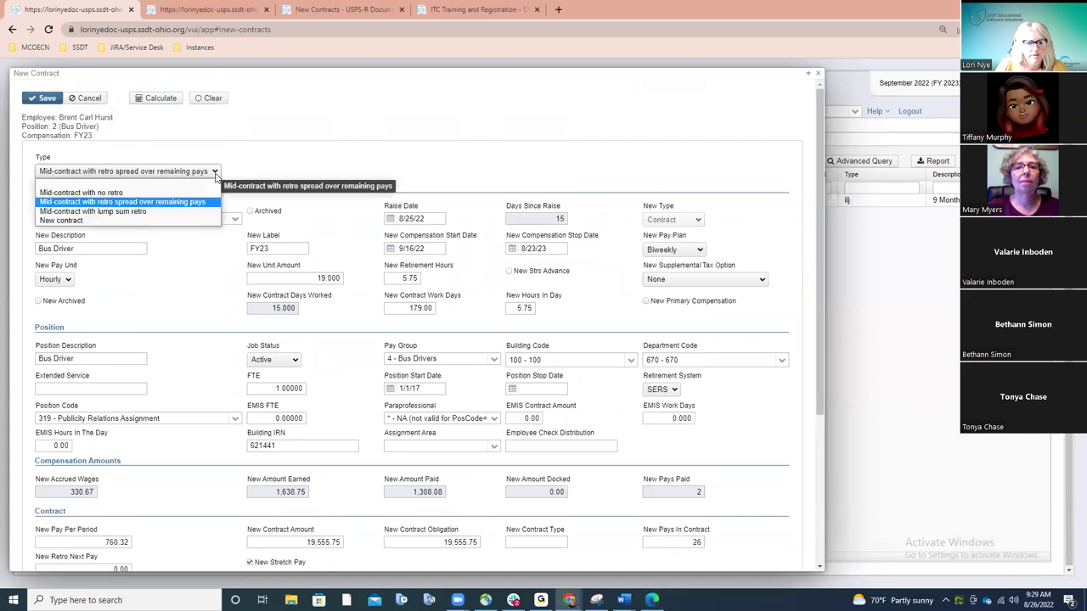
pyautogui.click(144, 212)
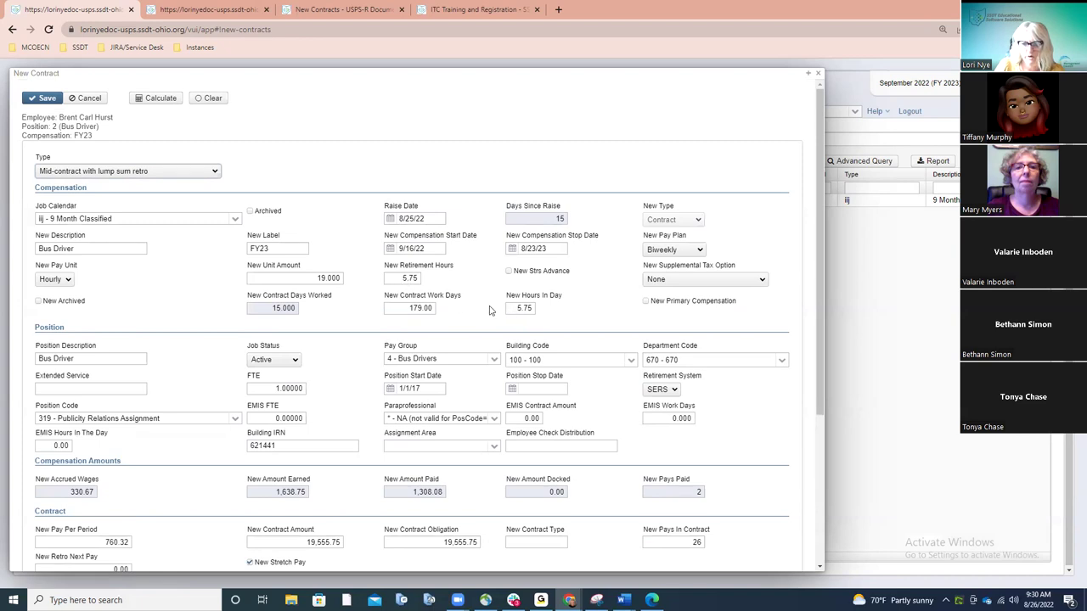
# Calculate the bus driver's new contract, dismiss the messages, and check the compensation and contract amounts
pyautogui.scroll(-2, 489, 311)
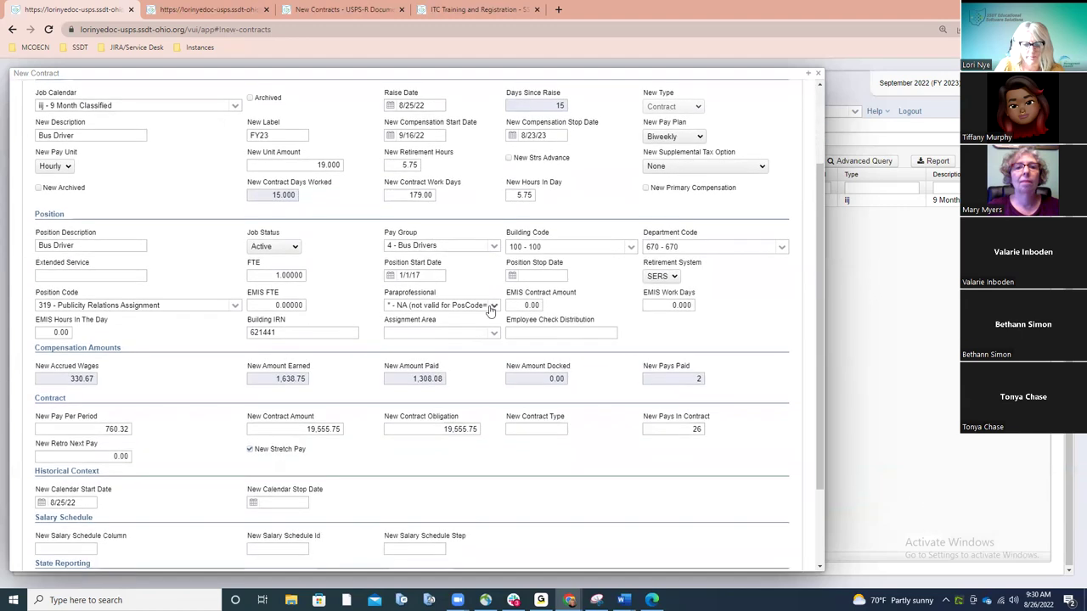
pyautogui.scroll(-2, 489, 311)
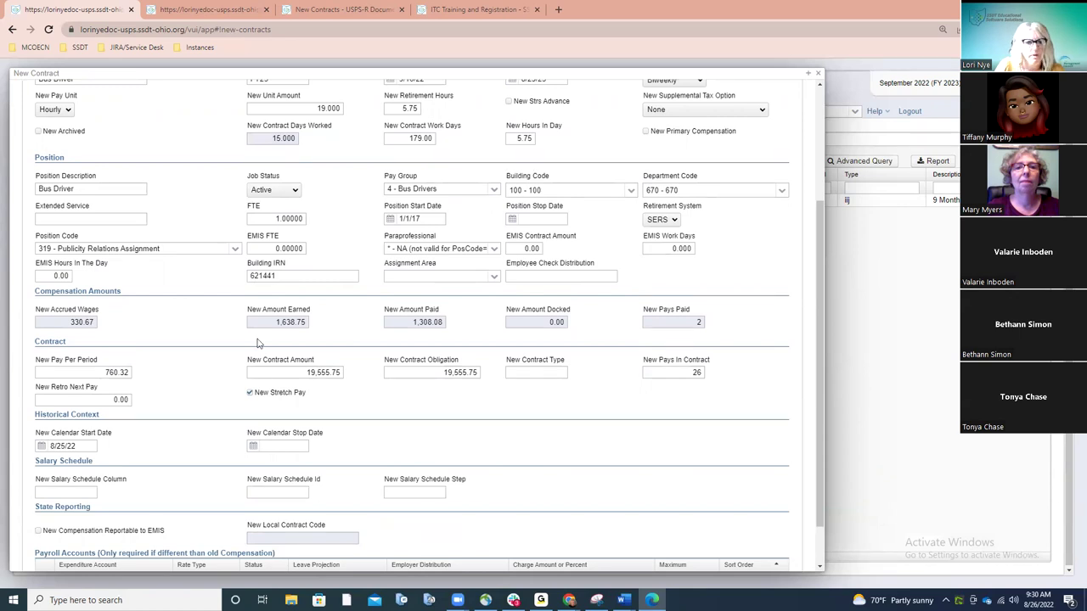
pyautogui.scroll(3, 259, 342)
pyautogui.click(160, 98)
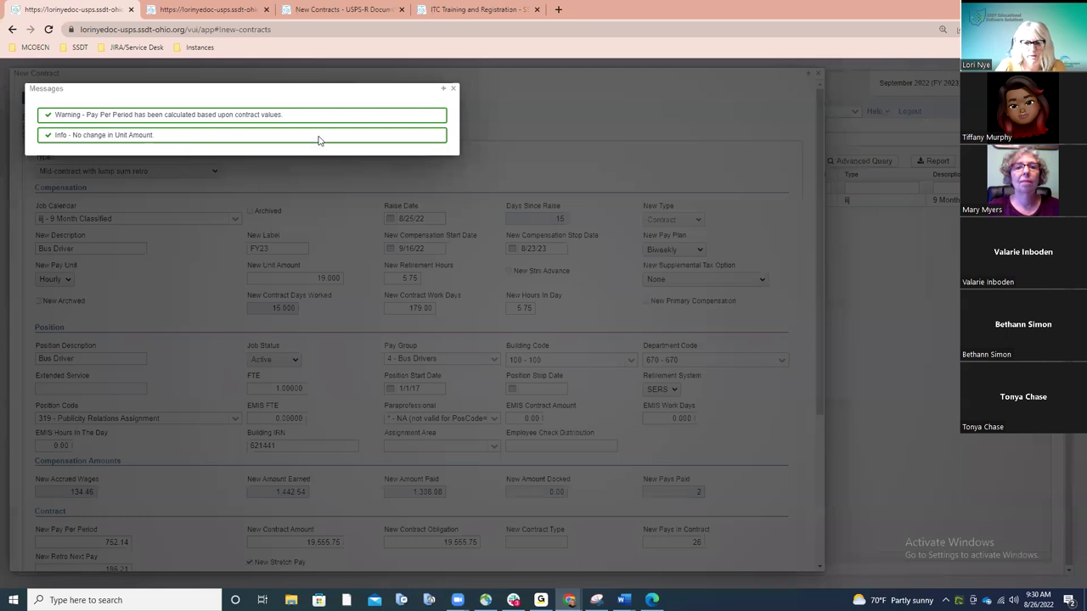
pyautogui.click(454, 90)
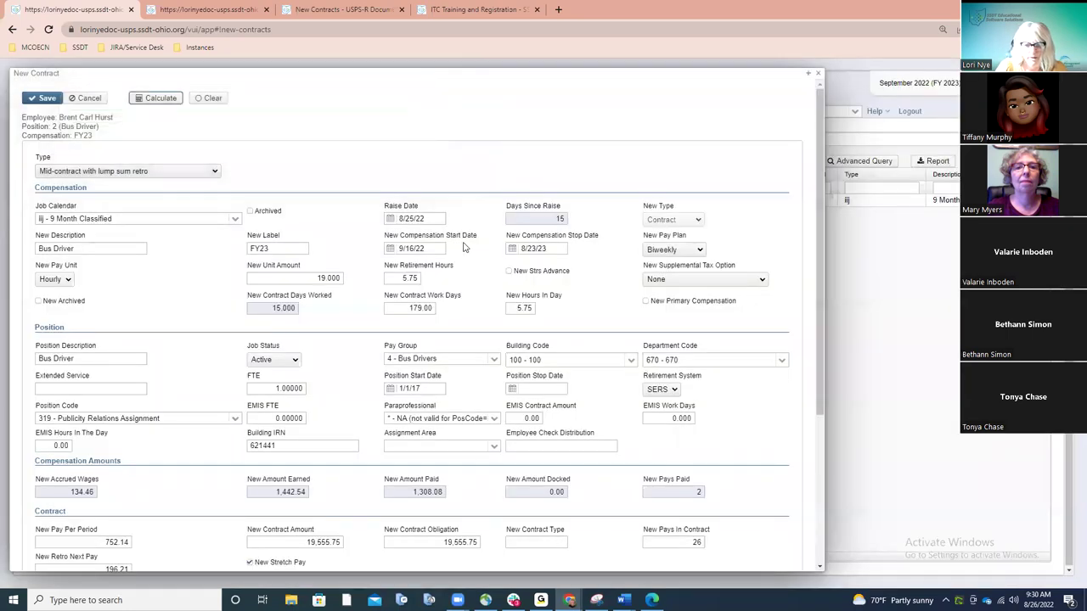
pyautogui.scroll(-1, 465, 246)
pyautogui.scroll(-1, 465, 247)
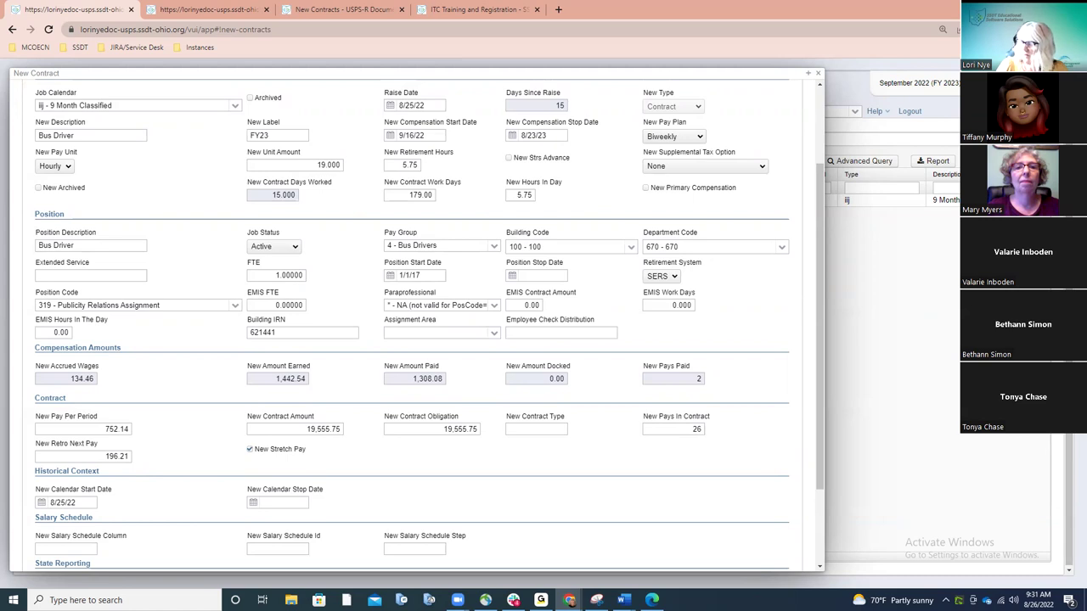
# Switch to Mid-Year Contracts.pdf and examine the lump sum retro example, from its contract amount to the pay-out check
pyautogui.click(652, 600)
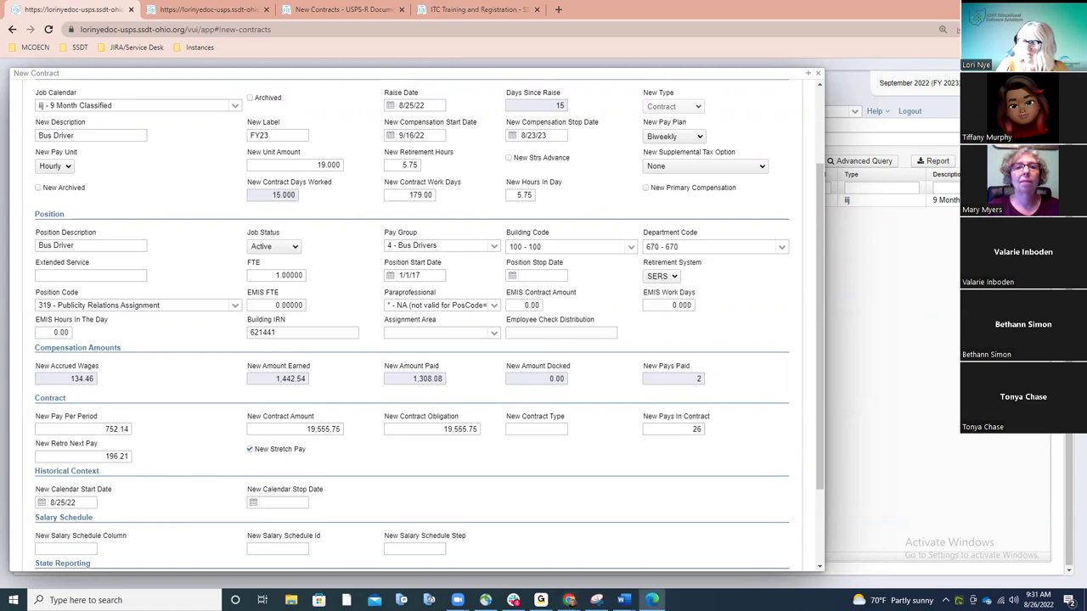
pyautogui.click(628, 35)
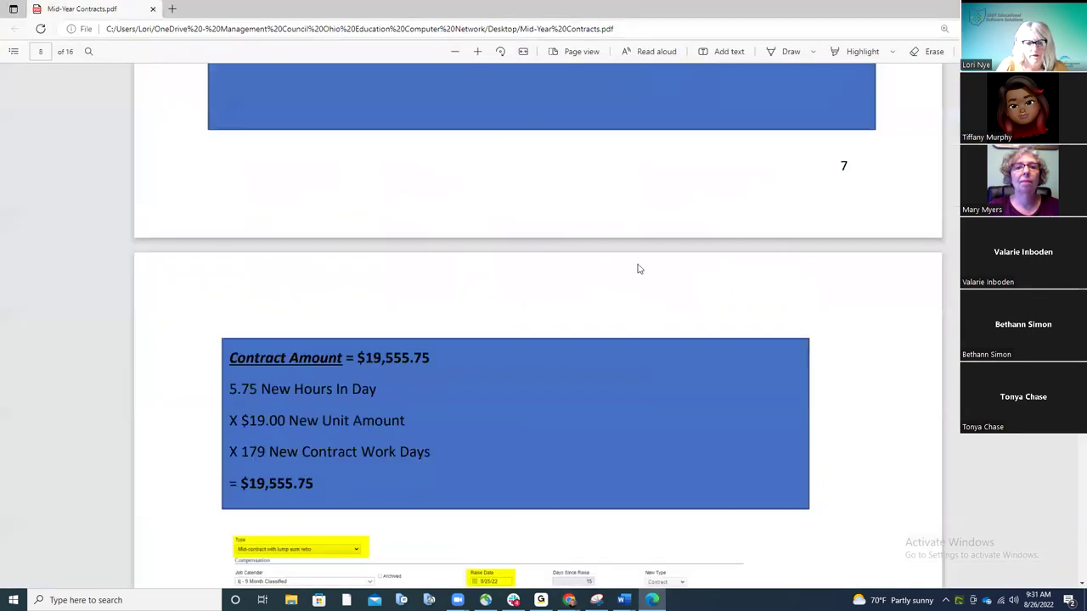
pyautogui.scroll(-4, 636, 330)
pyautogui.scroll(-12, 635, 335)
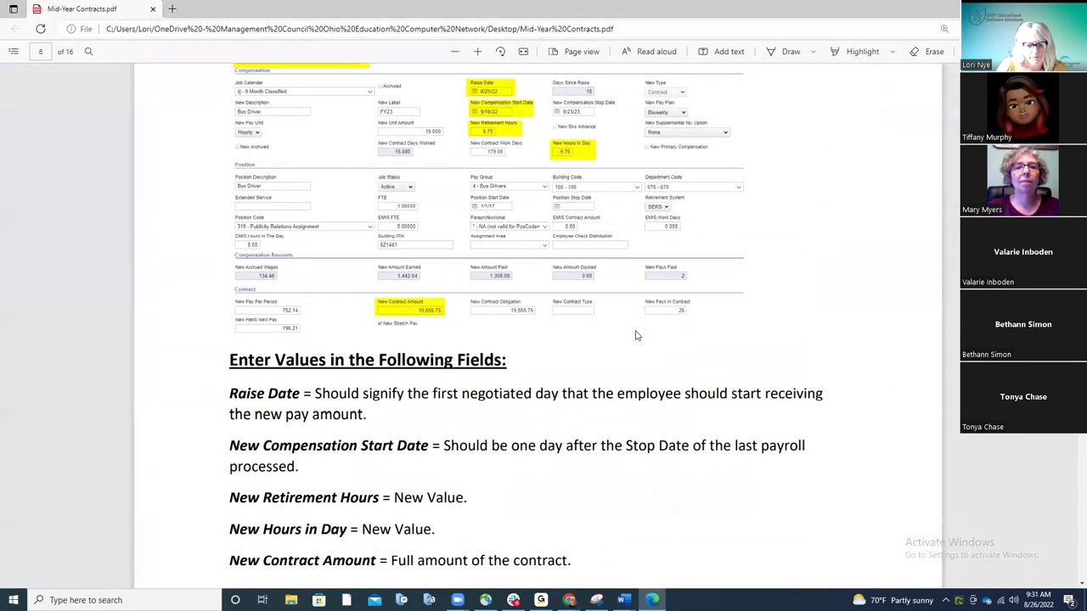
pyautogui.scroll(-4, 636, 335)
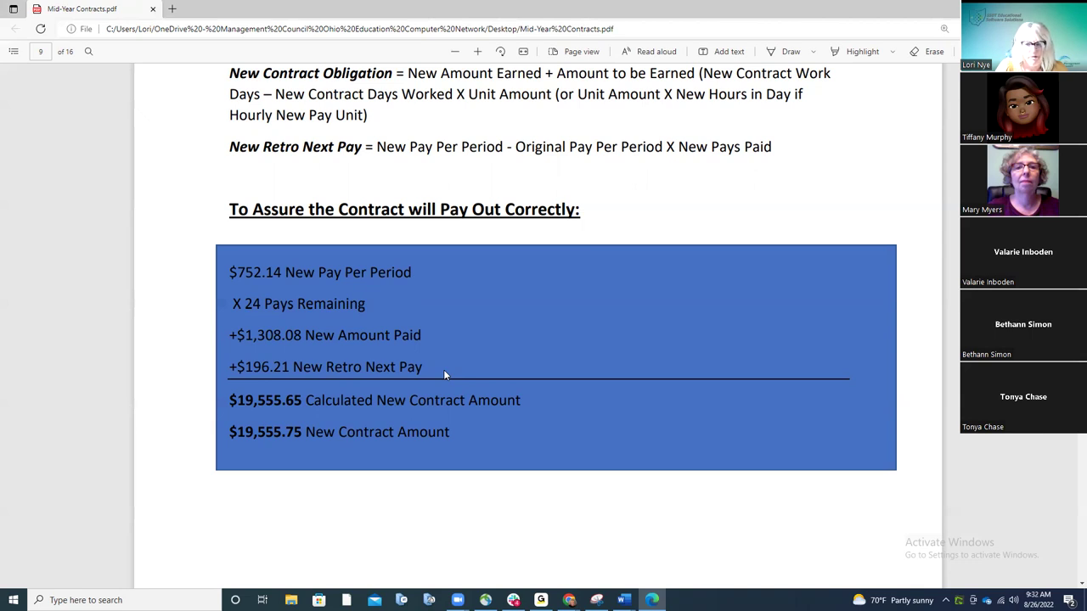
pyautogui.scroll(-3, 444, 371)
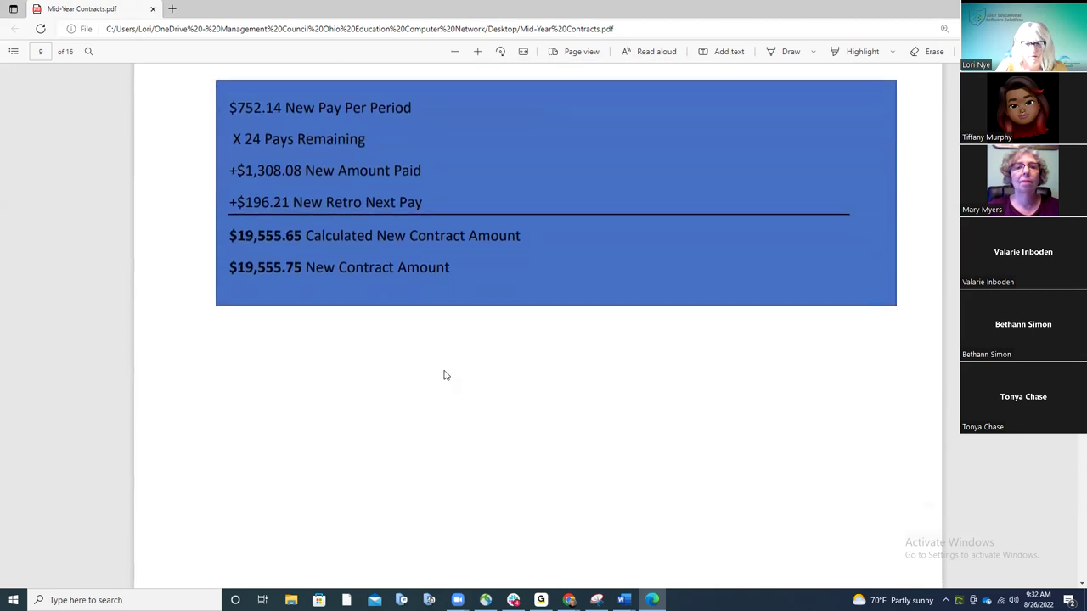
# Examine the example of an hours change not back to the contract's start, including its contract obligation and contract amount calculations
pyautogui.scroll(-8, 443, 375)
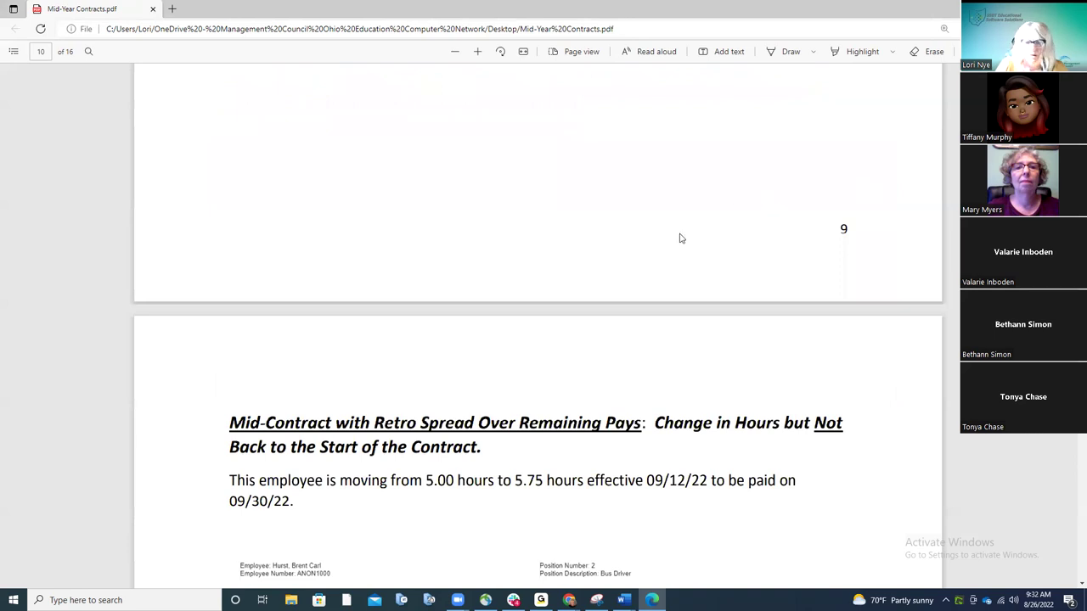
pyautogui.scroll(-4, 660, 252)
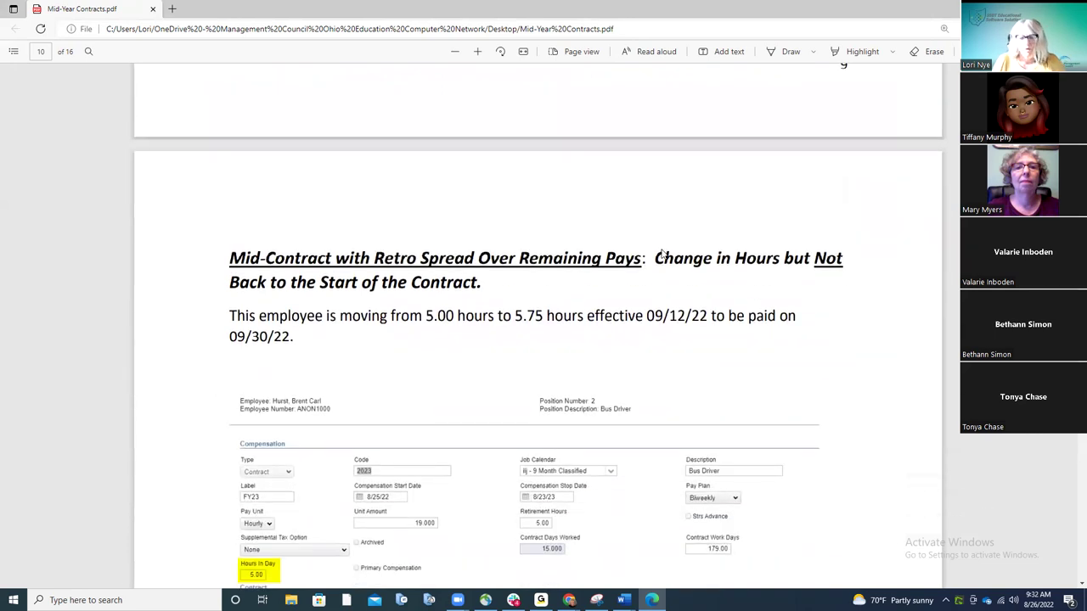
pyautogui.scroll(-1, 662, 253)
pyautogui.scroll(-2, 663, 254)
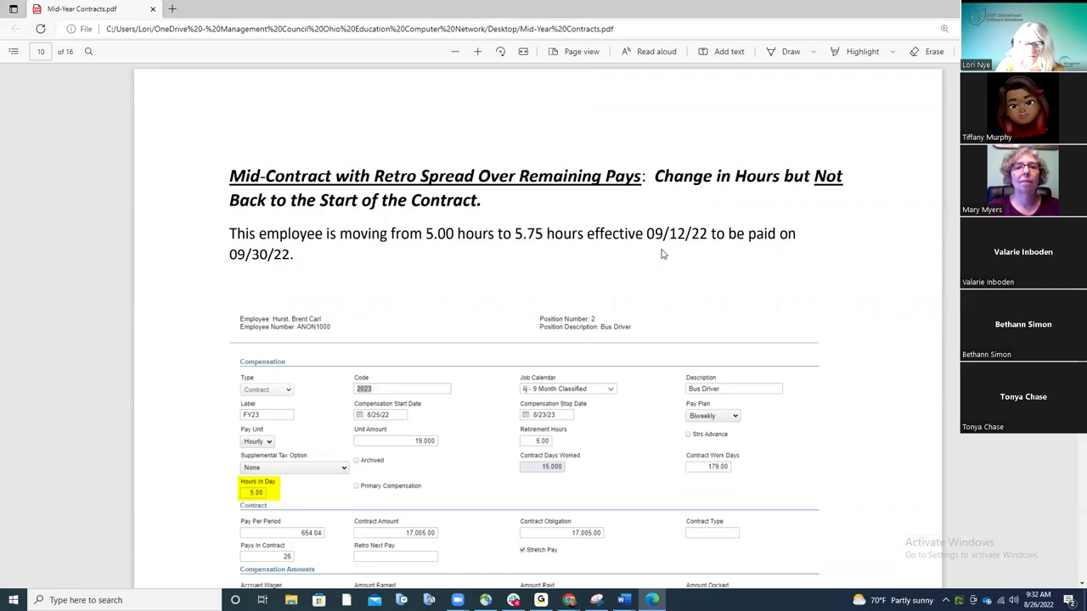
pyautogui.scroll(-2, 664, 254)
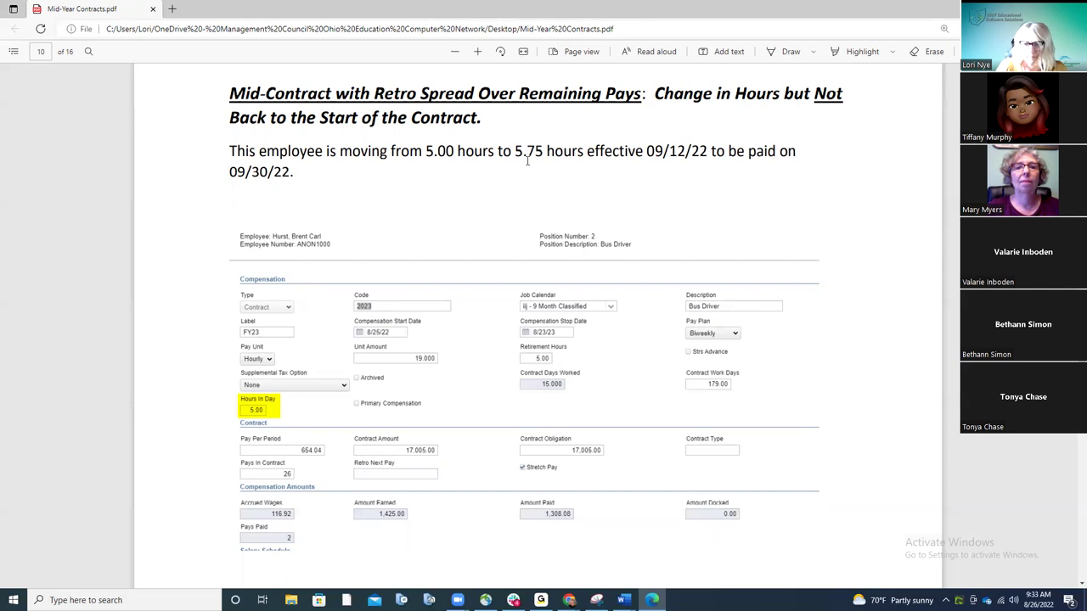
pyautogui.scroll(-10, 526, 161)
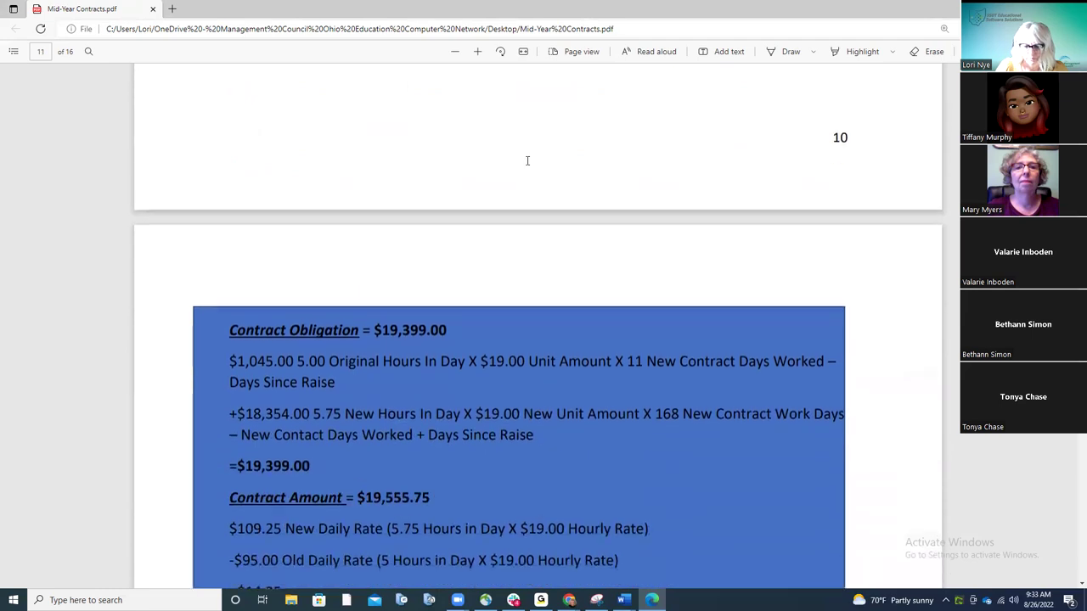
pyautogui.scroll(-3, 526, 160)
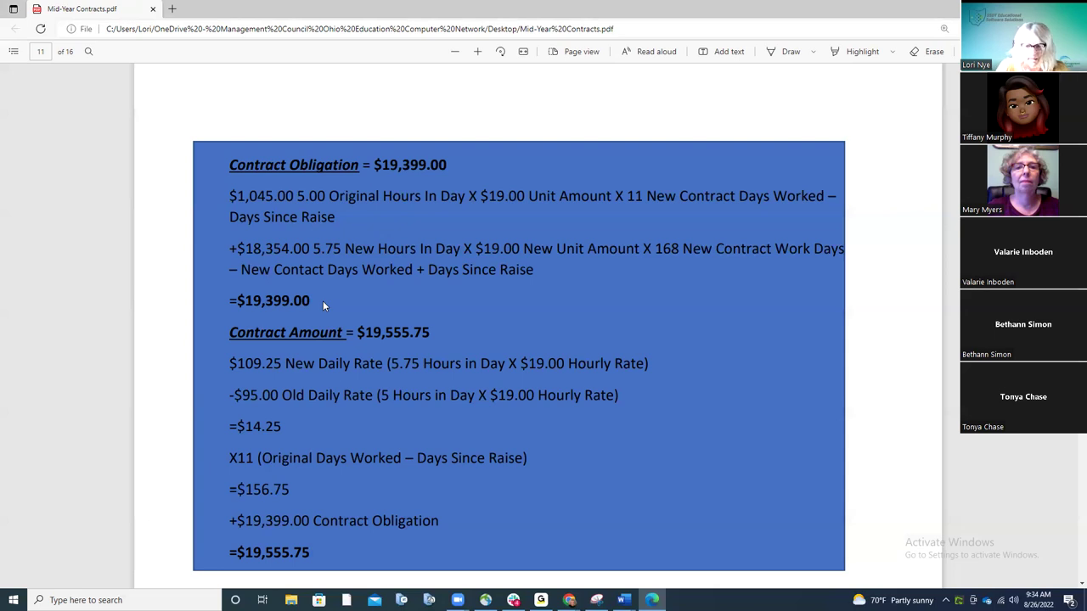
pyautogui.scroll(-1, 322, 301)
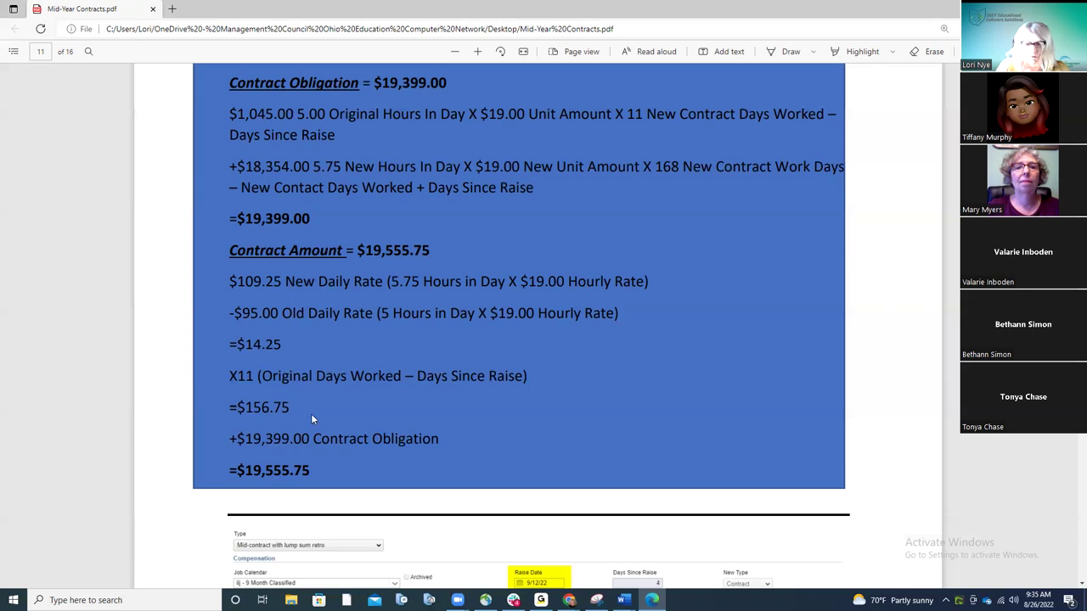
pyautogui.scroll(-1, 311, 416)
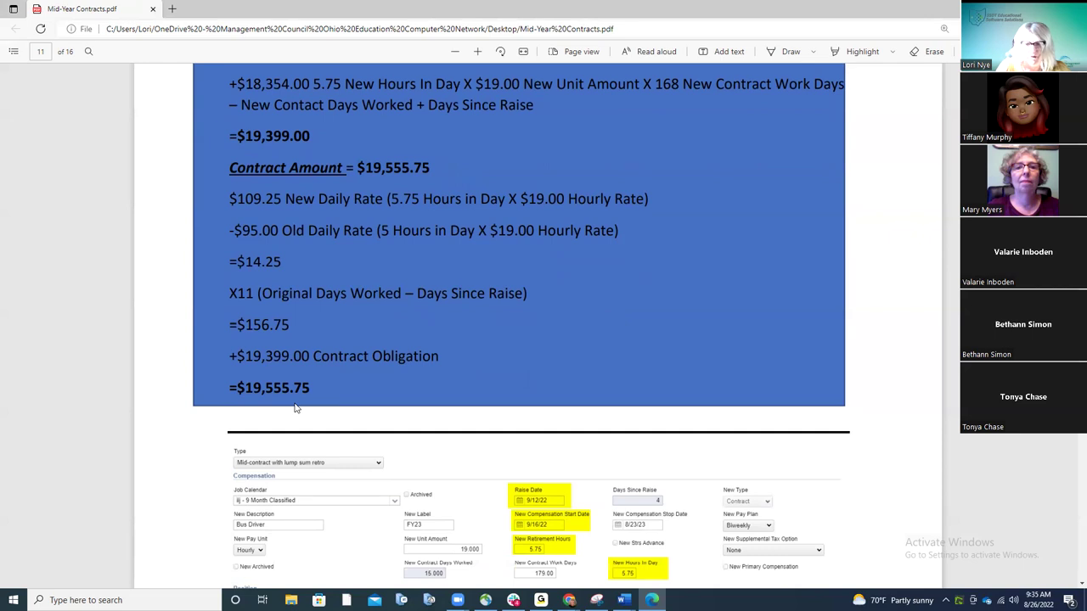
# Review the example's completed New Contract form, field definitions and pay-out check on pages 11 and 12
pyautogui.scroll(-3, 295, 408)
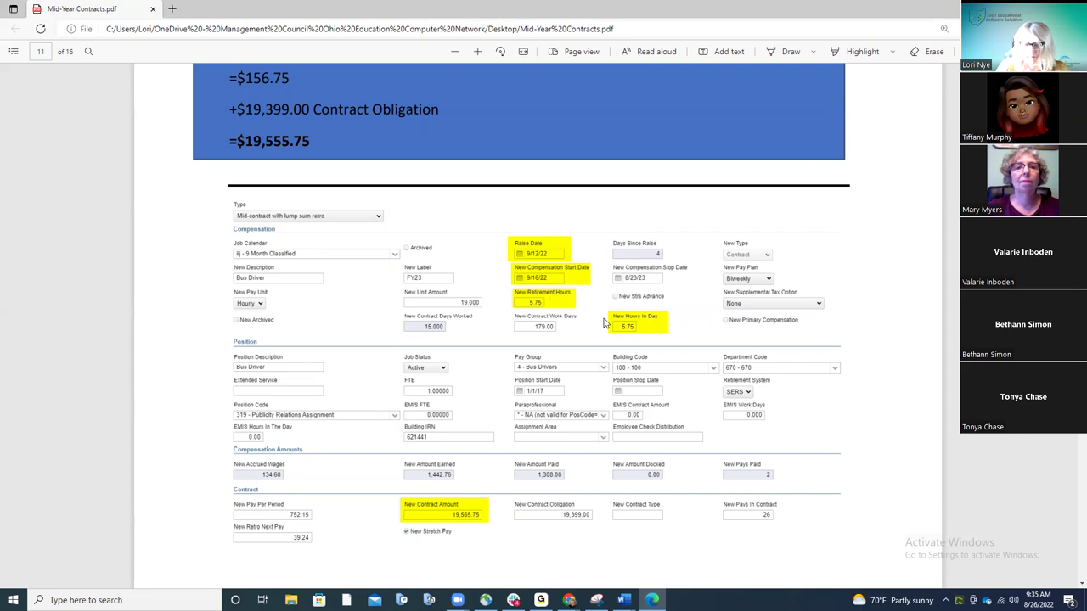
pyautogui.scroll(-1, 605, 323)
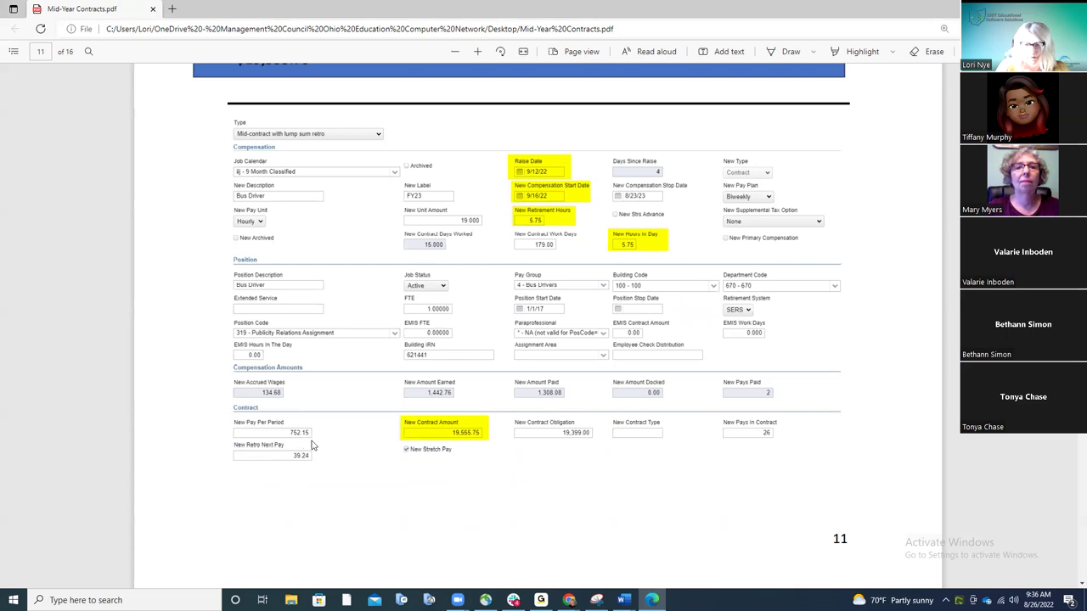
pyautogui.scroll(-5, 312, 445)
pyautogui.scroll(-4, 314, 445)
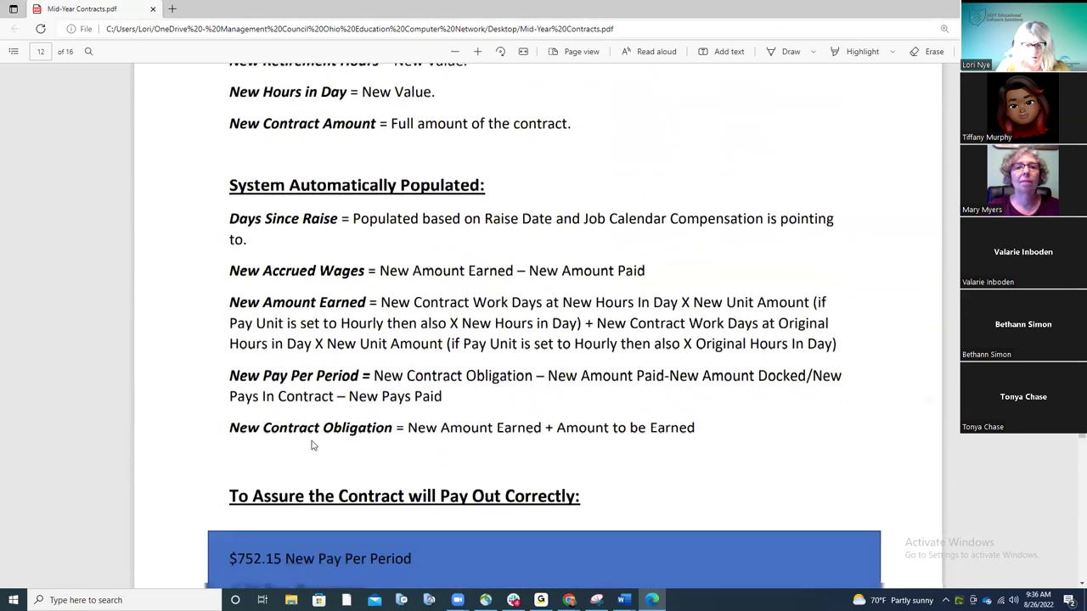
pyautogui.scroll(-4, 311, 445)
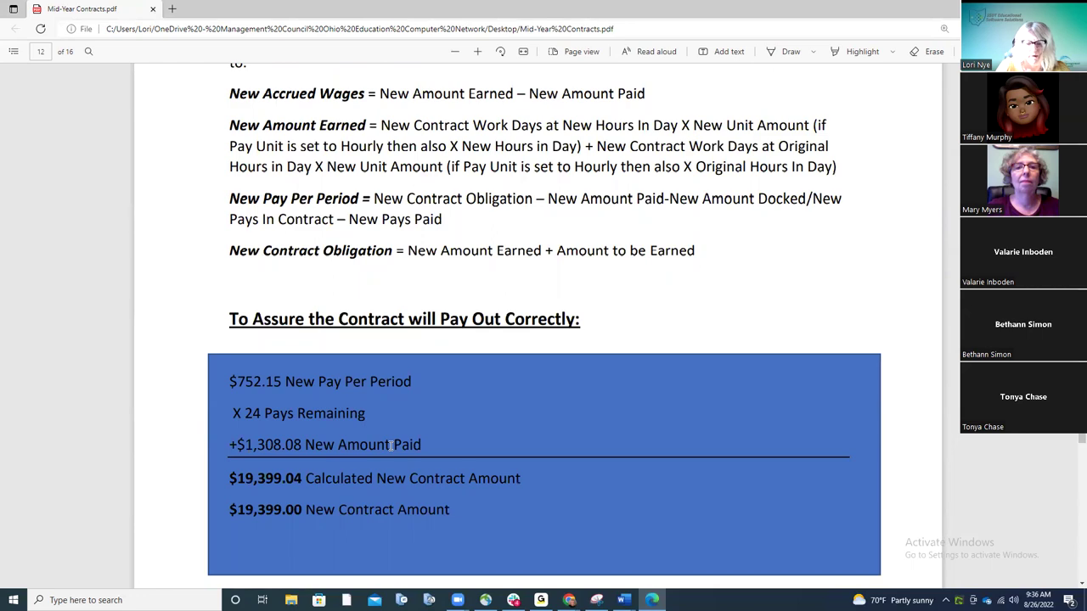
# Return to the example's original compensation on page 10 and compare it with the New Contract form on page 11
pyautogui.scroll(8, 390, 446)
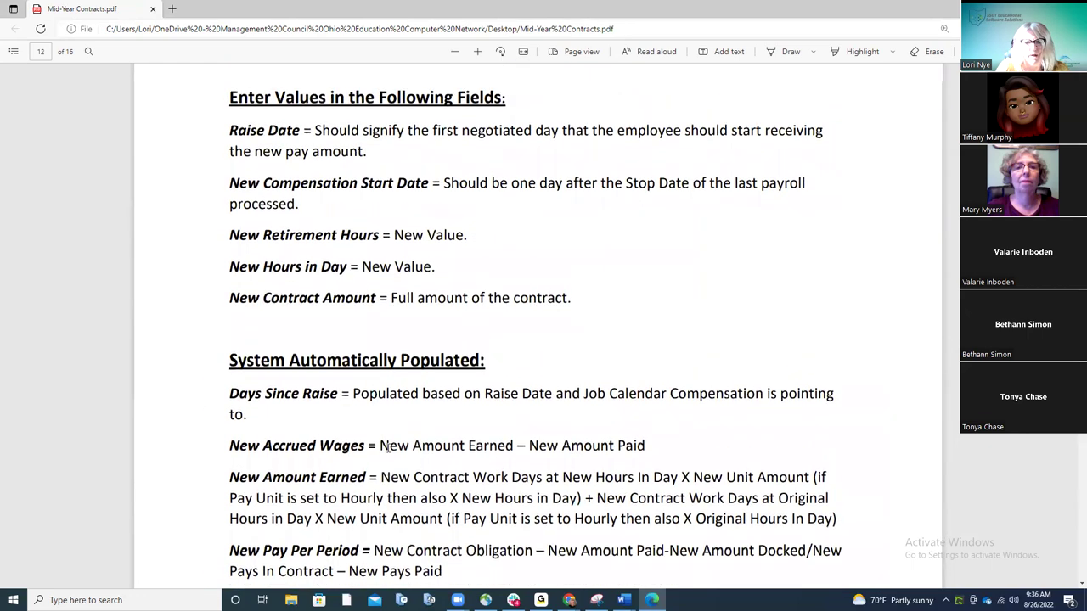
pyautogui.scroll(10, 390, 450)
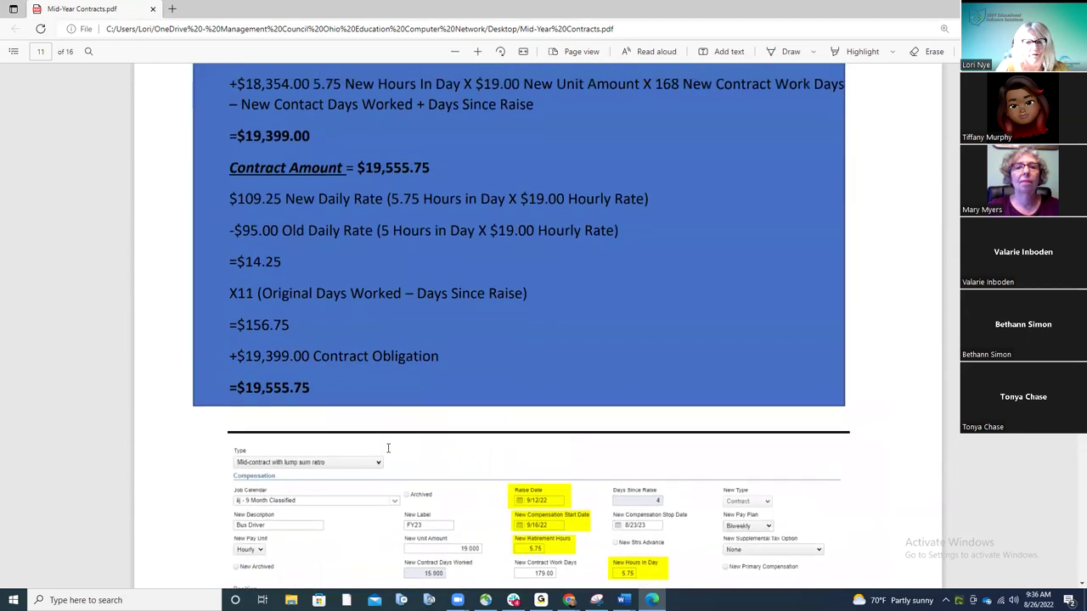
pyautogui.scroll(10, 388, 448)
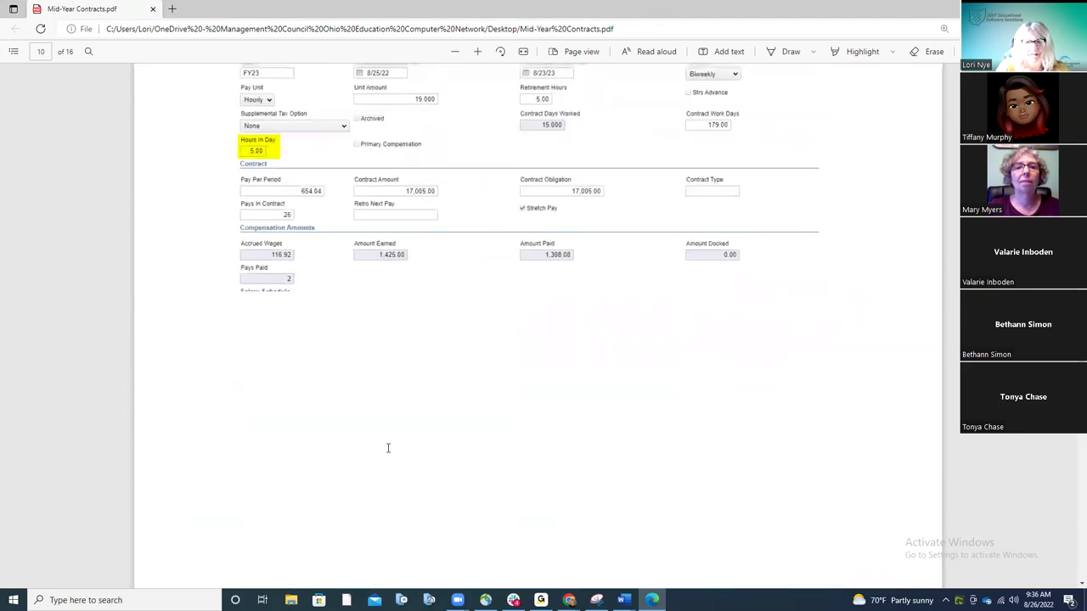
pyautogui.scroll(2, 388, 447)
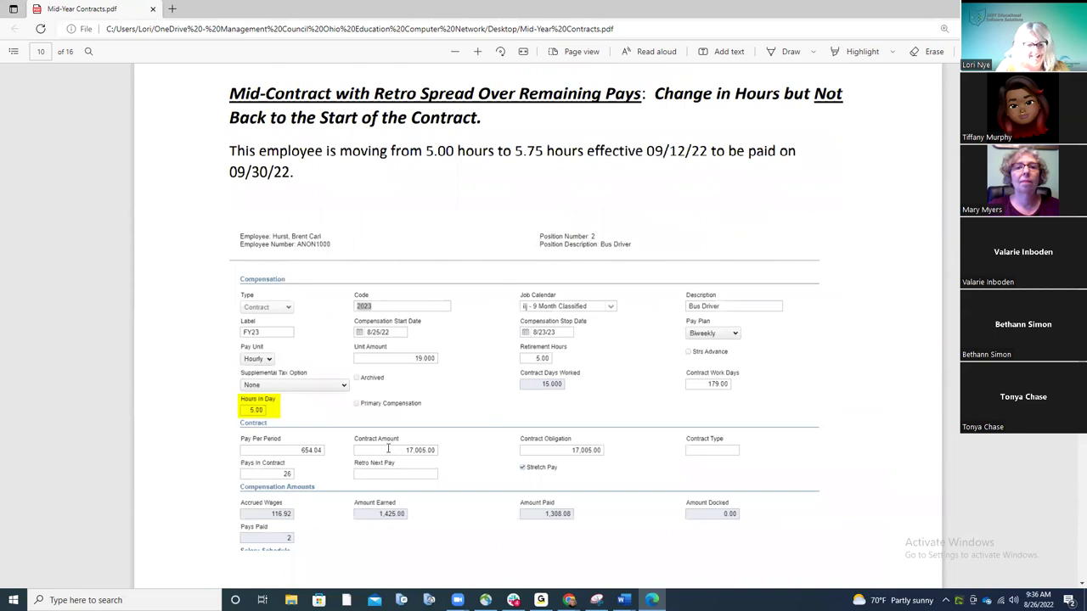
pyautogui.scroll(-10, 389, 448)
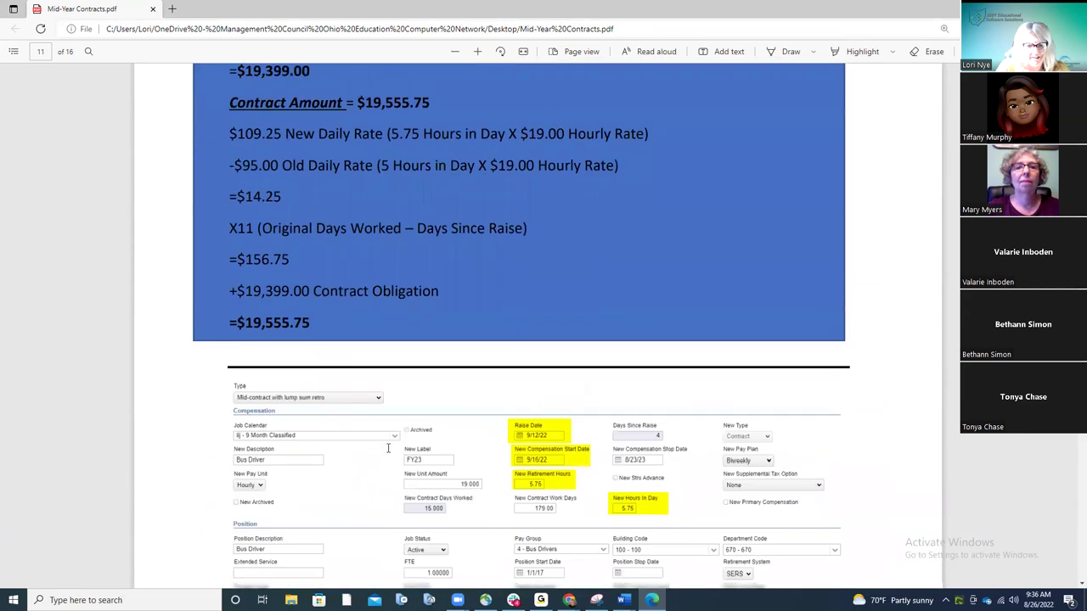
pyautogui.scroll(-3, 388, 447)
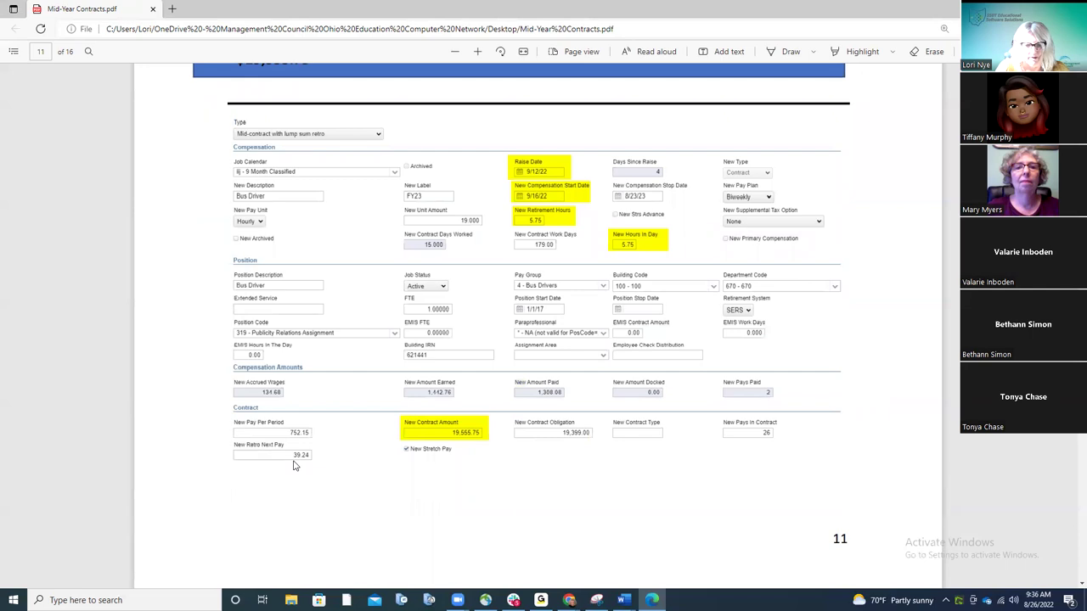
# Review page 12's field definitions and pay-out check, and return to the example's New Contract form on page 11
pyautogui.scroll(-3, 308, 467)
pyautogui.scroll(-5, 308, 467)
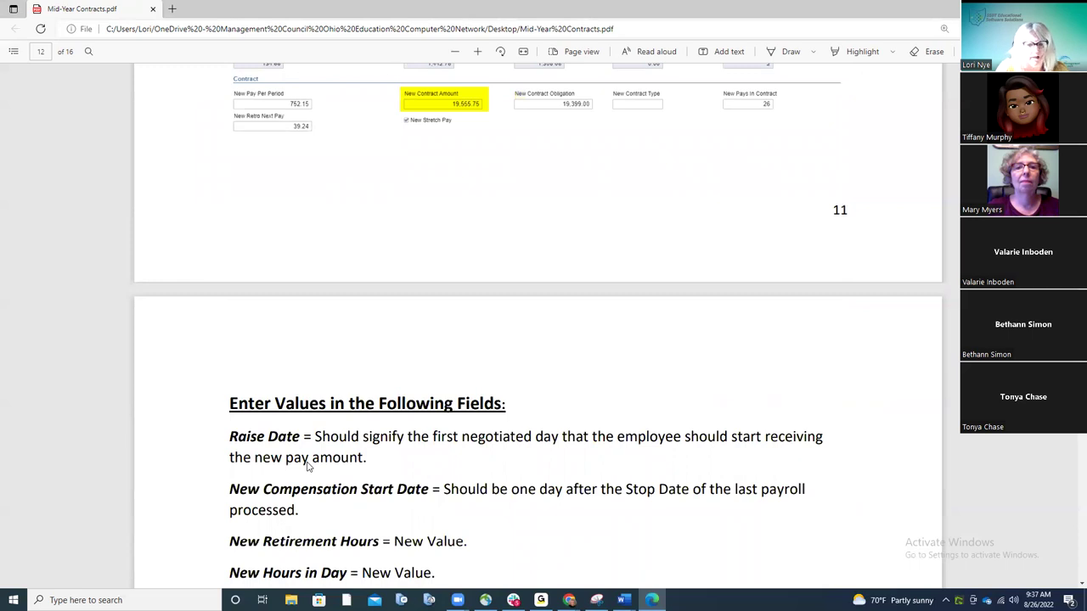
pyautogui.scroll(-6, 308, 467)
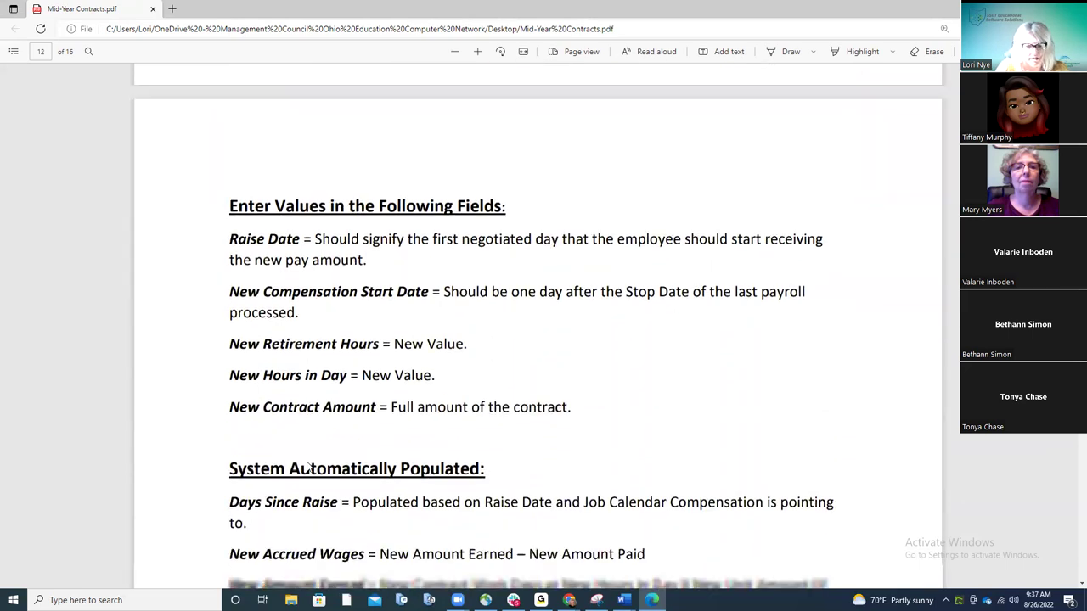
pyautogui.scroll(-2, 308, 467)
pyautogui.scroll(-2, 308, 467)
pyautogui.scroll(-2, 308, 467)
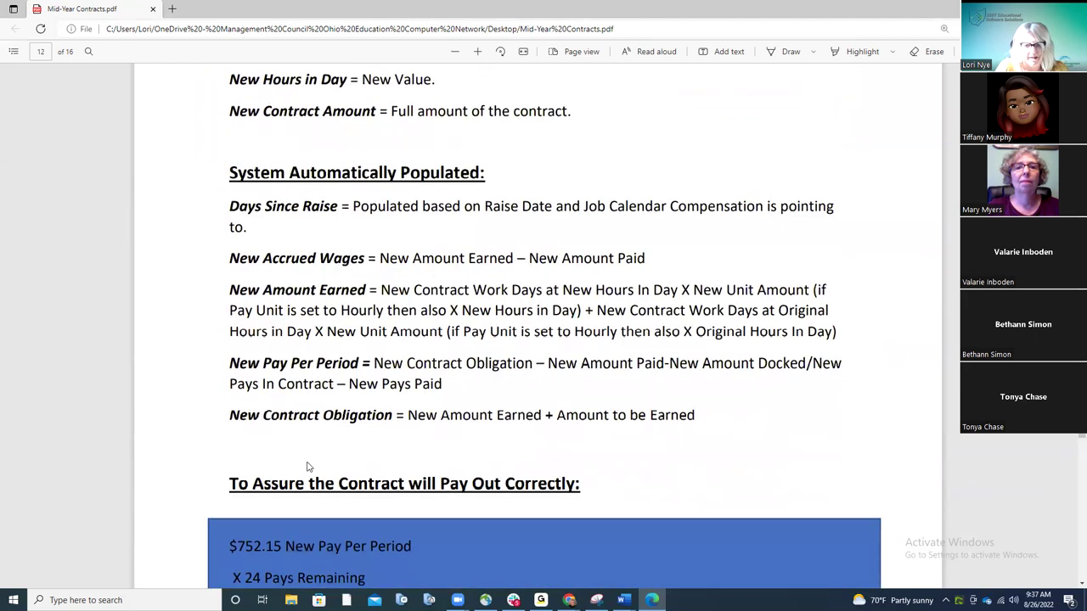
pyautogui.scroll(-4, 309, 467)
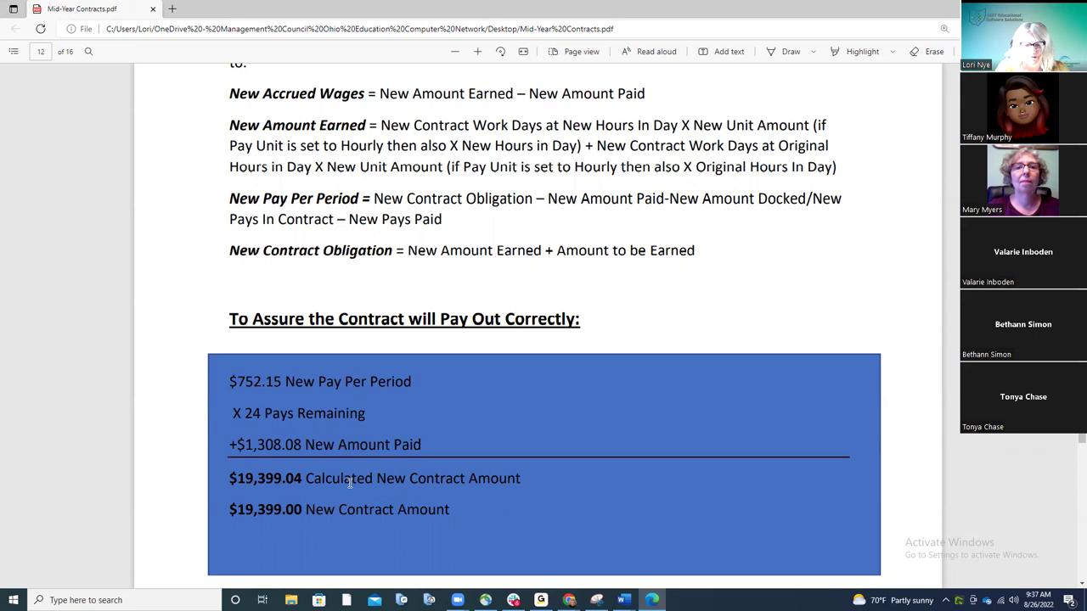
pyautogui.scroll(5, 409, 466)
pyautogui.scroll(10, 408, 466)
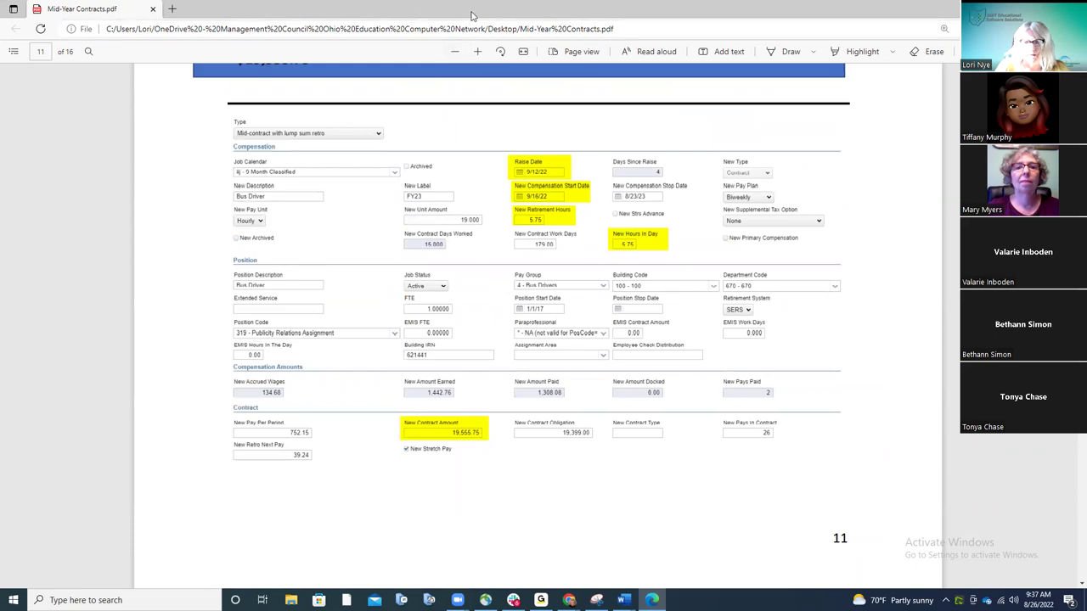
# Switch to the open New Contract form and set its type to Mid-contract with retro spread over remaining pays and raise date to 9/12/22
pyautogui.hotkey('alt', 'Tab')
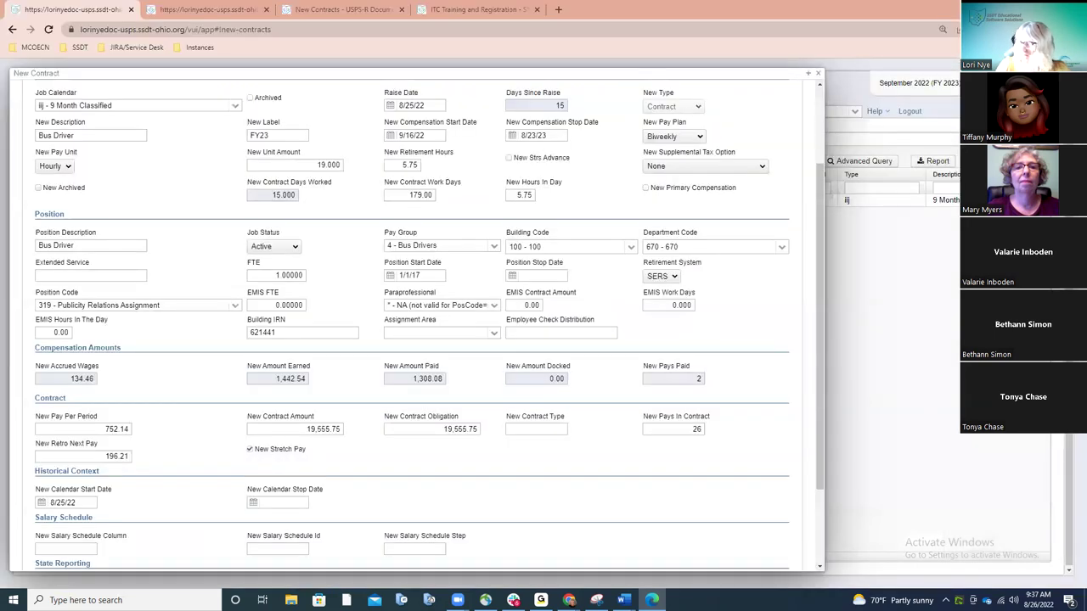
pyautogui.scroll(2, 399, 237)
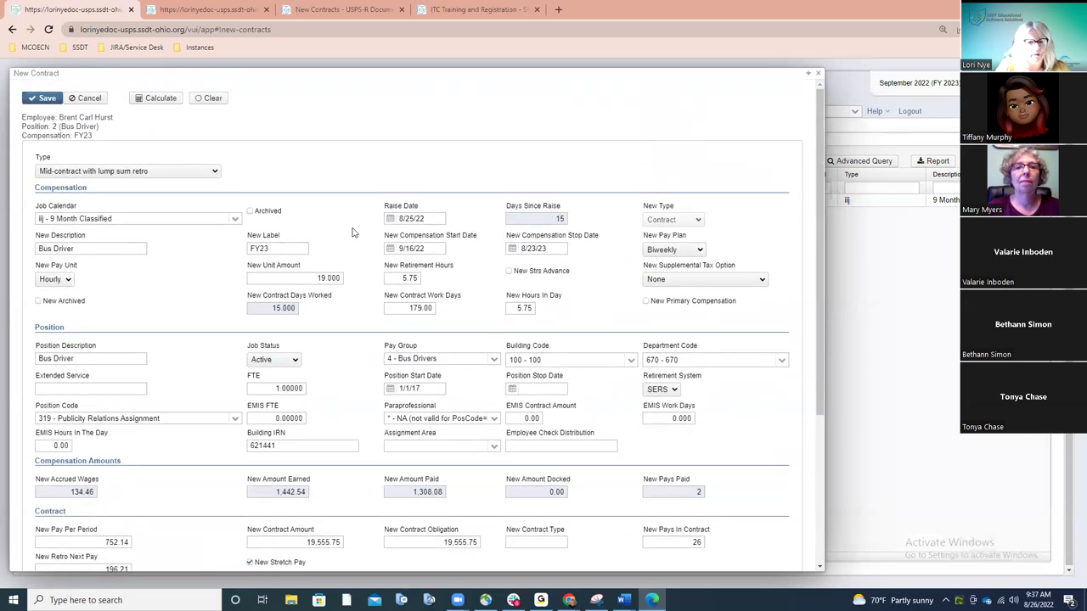
pyautogui.click(210, 174)
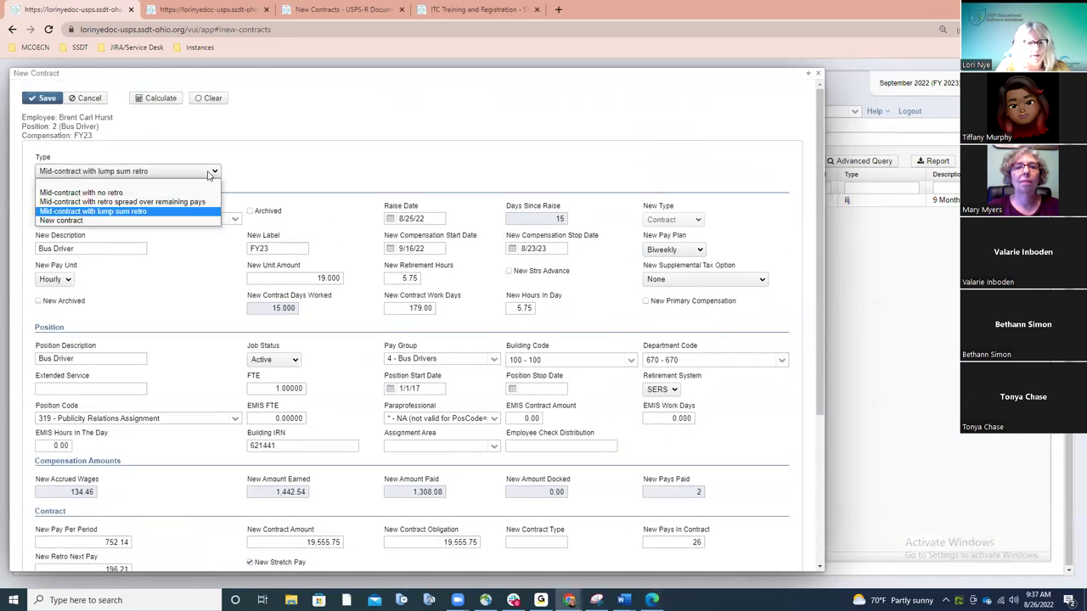
pyautogui.click(83, 202)
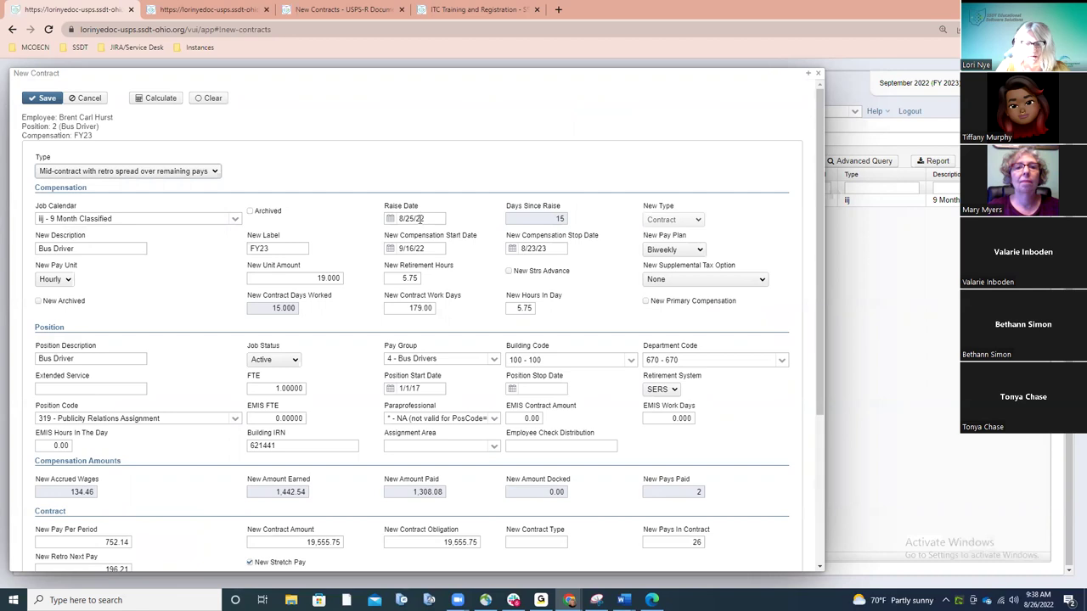
pyautogui.click(392, 220)
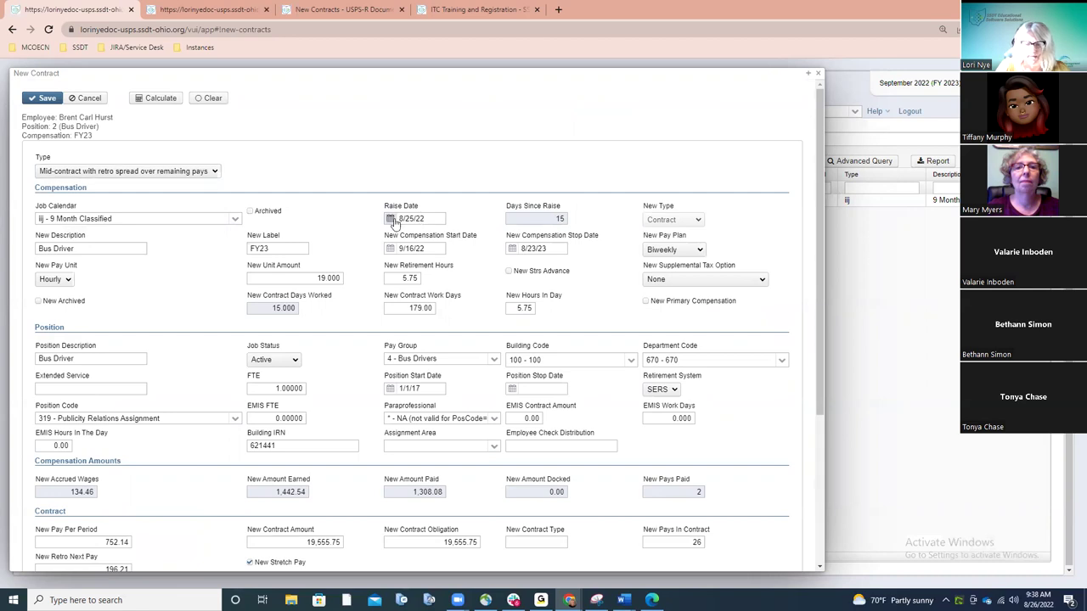
pyautogui.click(462, 234)
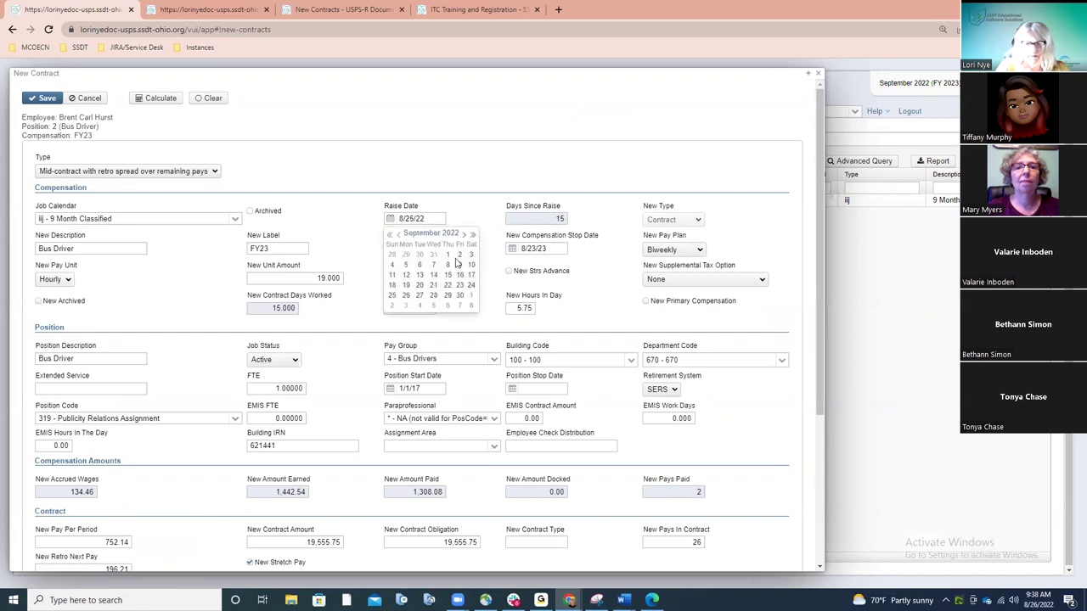
pyautogui.click(406, 275)
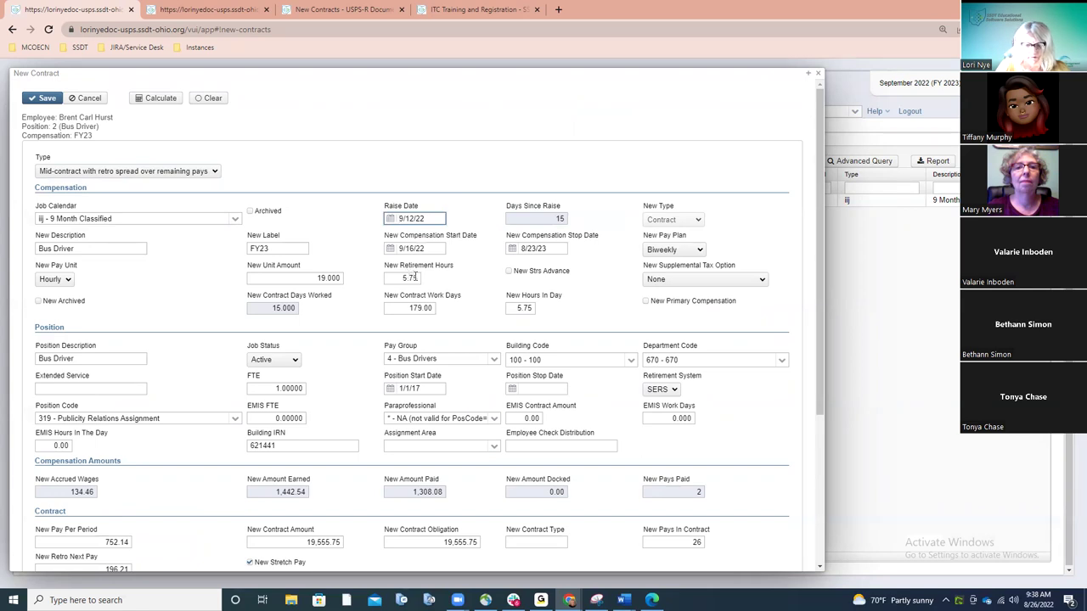
# Calculate the new contract and review its recalculated compensation and contract amounts
pyautogui.scroll(-2, 415, 277)
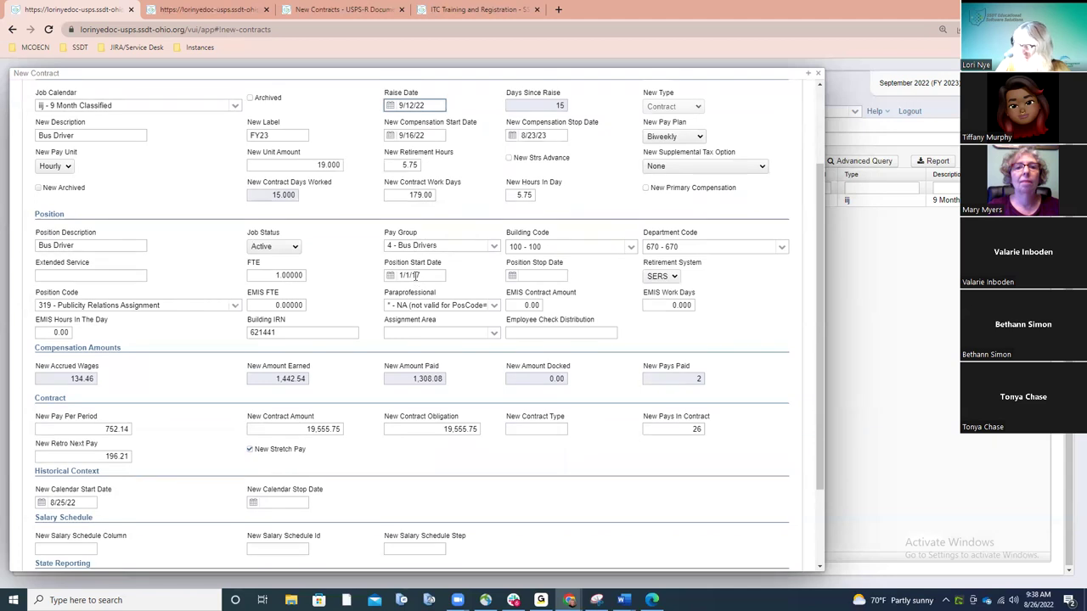
pyautogui.scroll(-1, 416, 276)
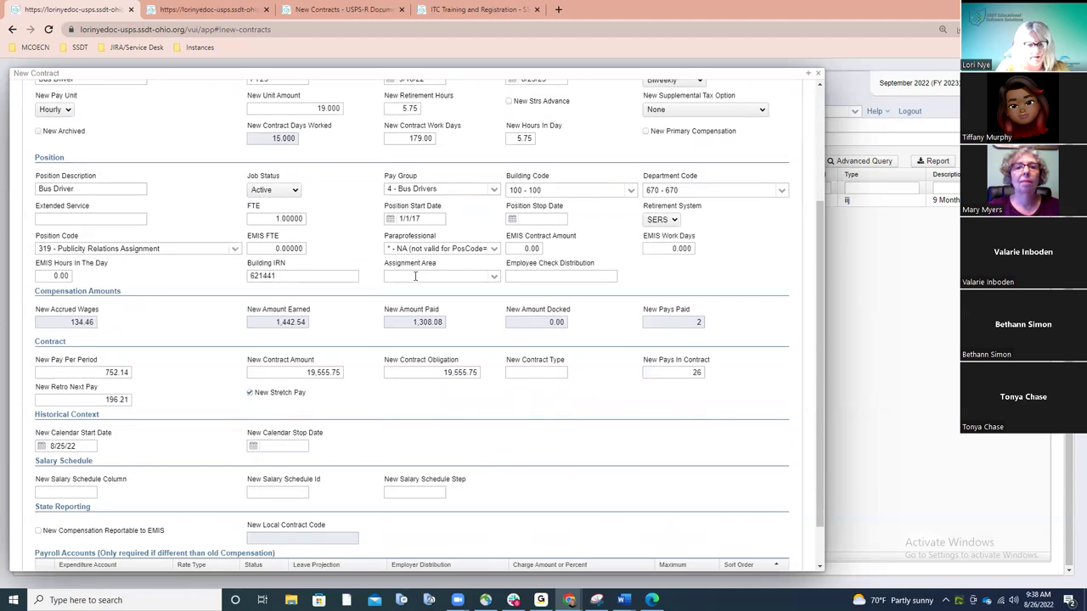
pyautogui.scroll(3, 416, 276)
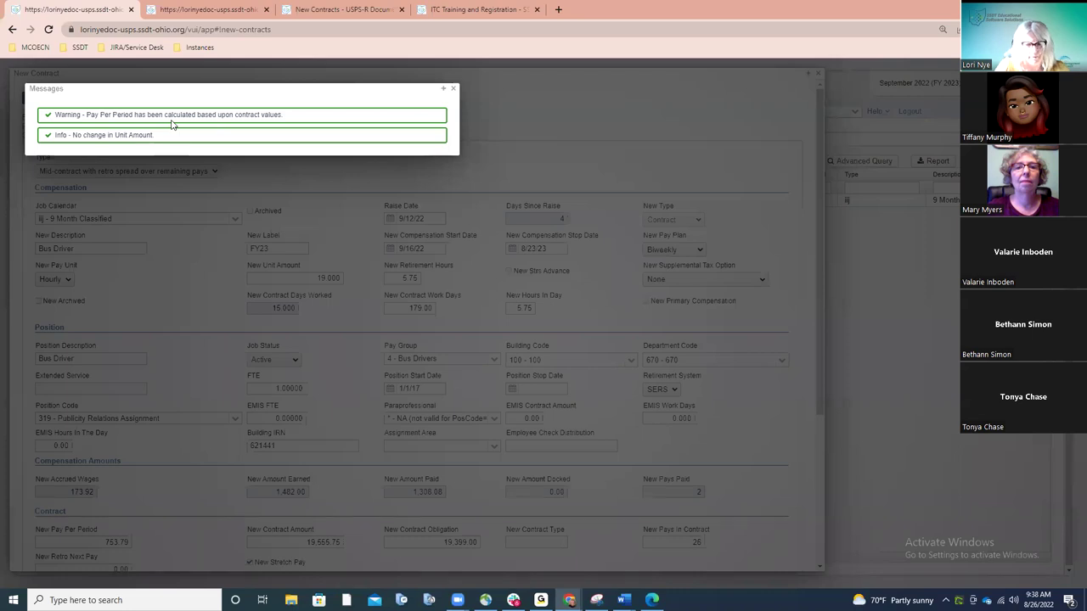
pyautogui.click(453, 89)
pyautogui.scroll(-2, 521, 252)
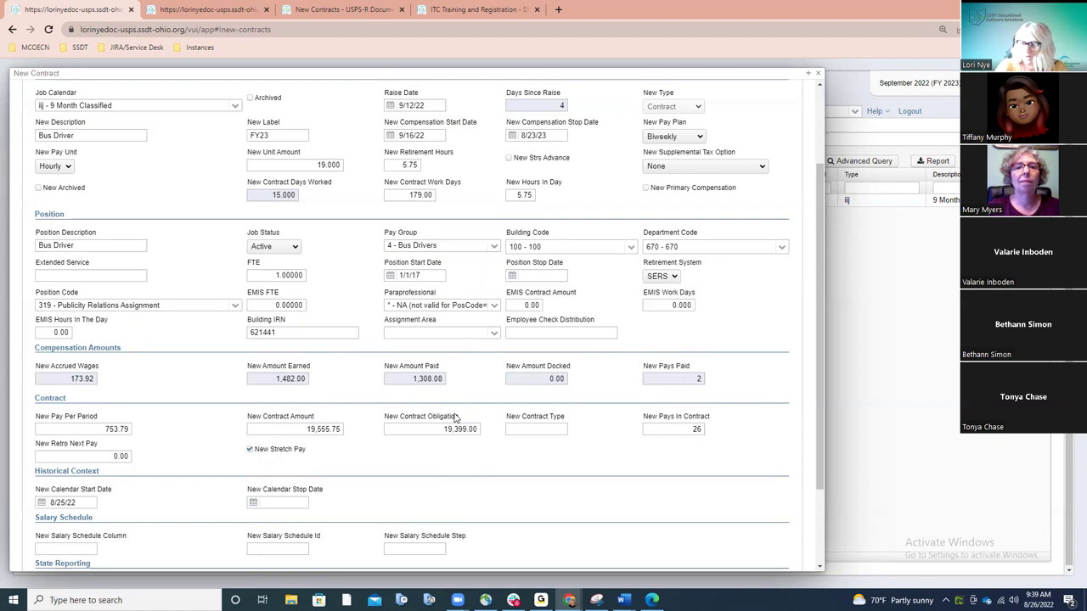
pyautogui.scroll(-1, 455, 416)
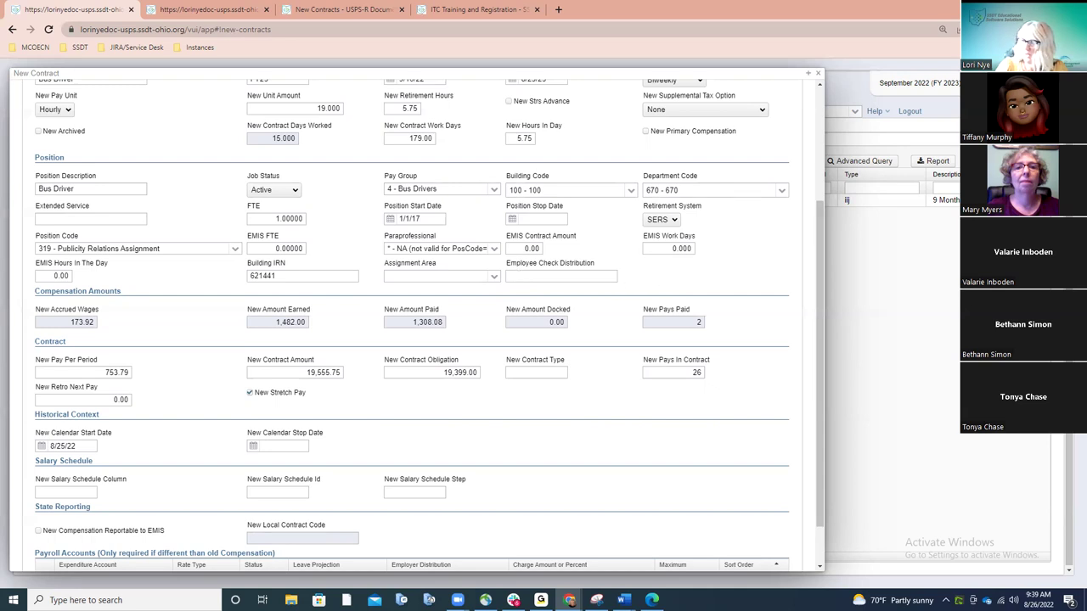
# Switch back to Mid-Year Contracts.pdf, maximize it and move on to the hours change example on page 13
pyautogui.click(651, 600)
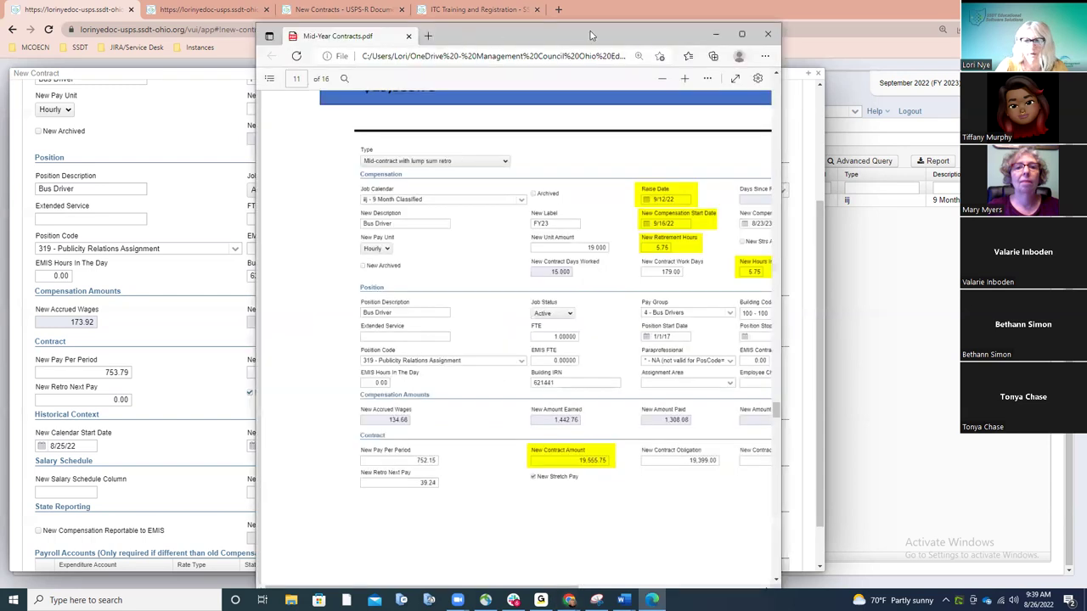
pyautogui.click(739, 36)
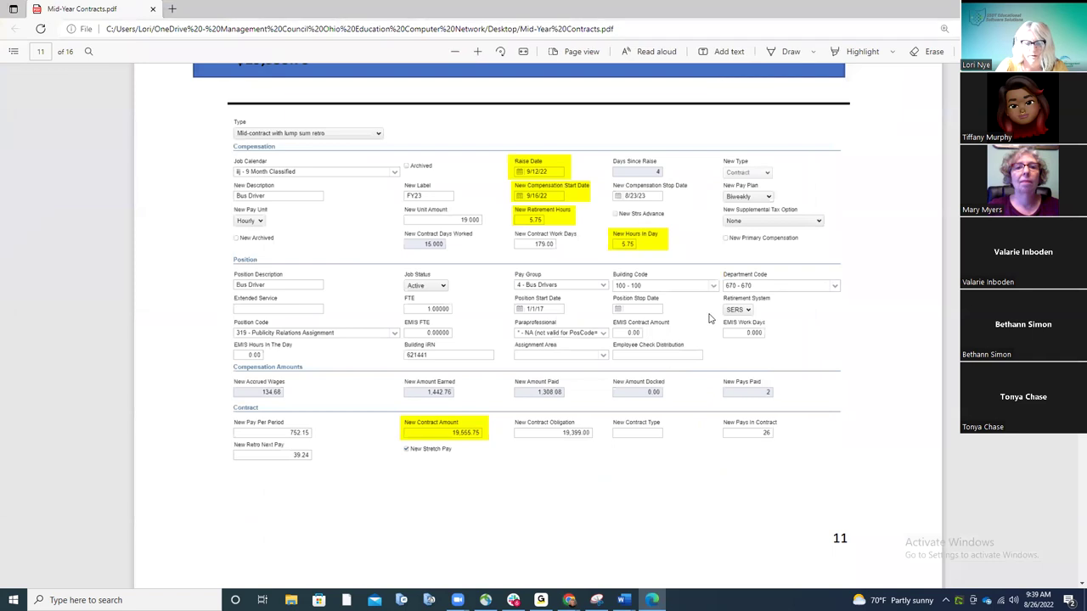
pyautogui.scroll(-6, 710, 318)
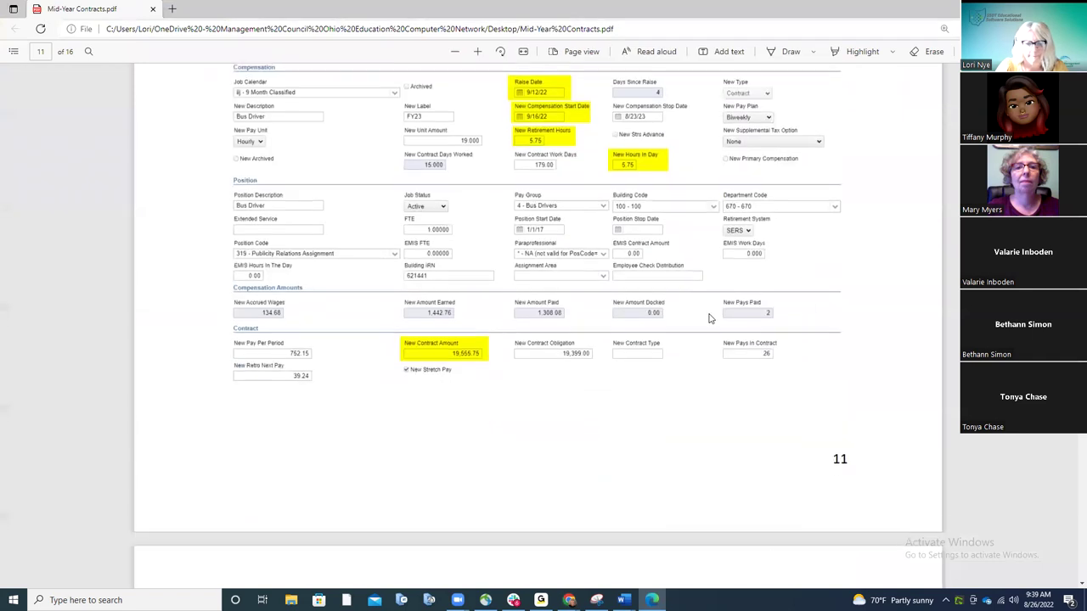
pyautogui.scroll(-8, 710, 319)
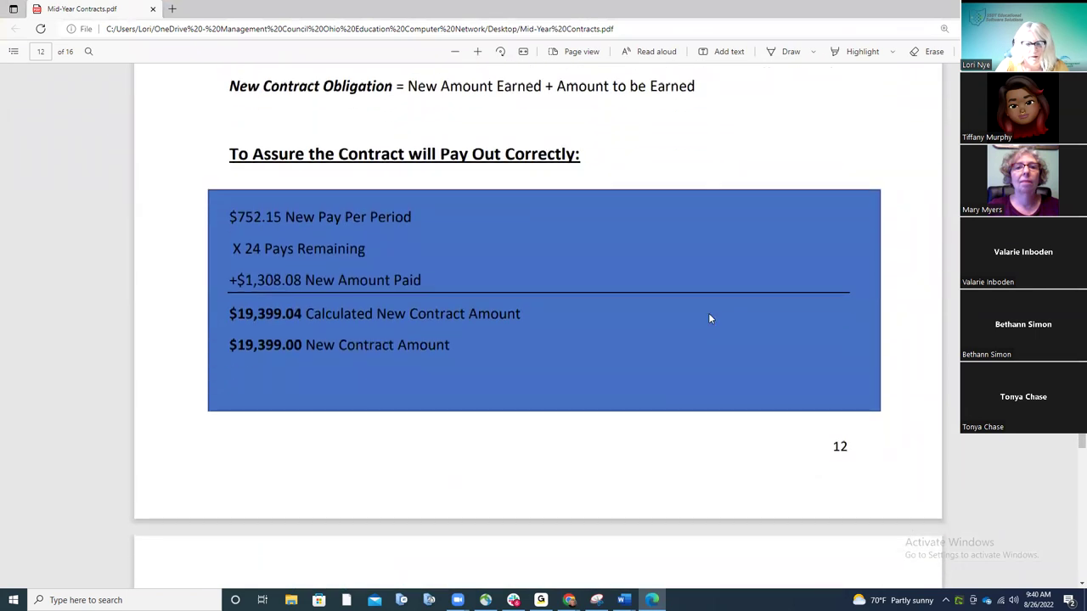
pyautogui.scroll(-10, 710, 319)
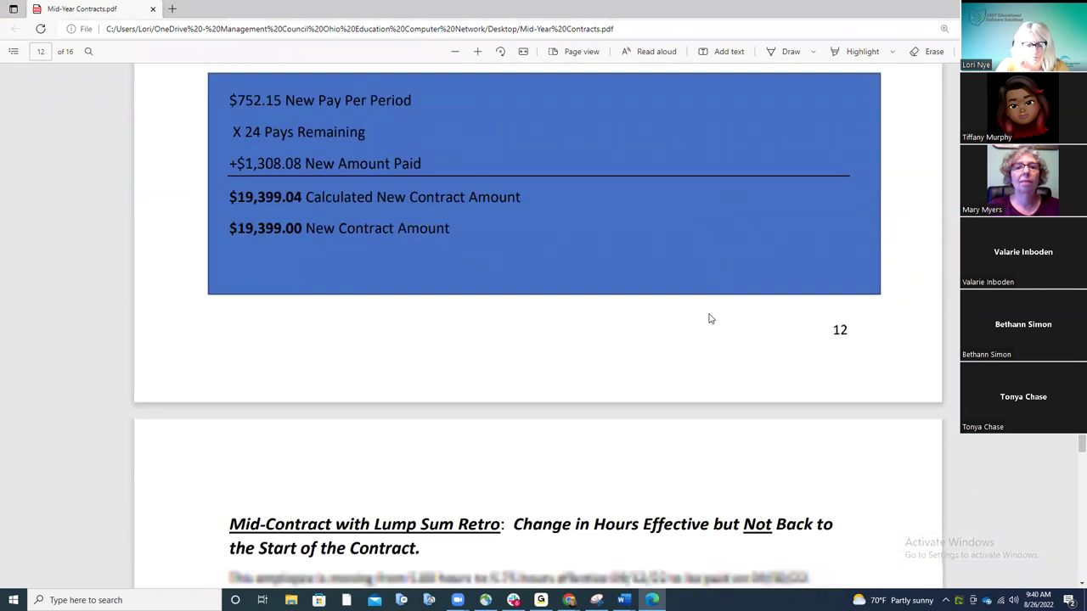
pyautogui.scroll(-1, 710, 319)
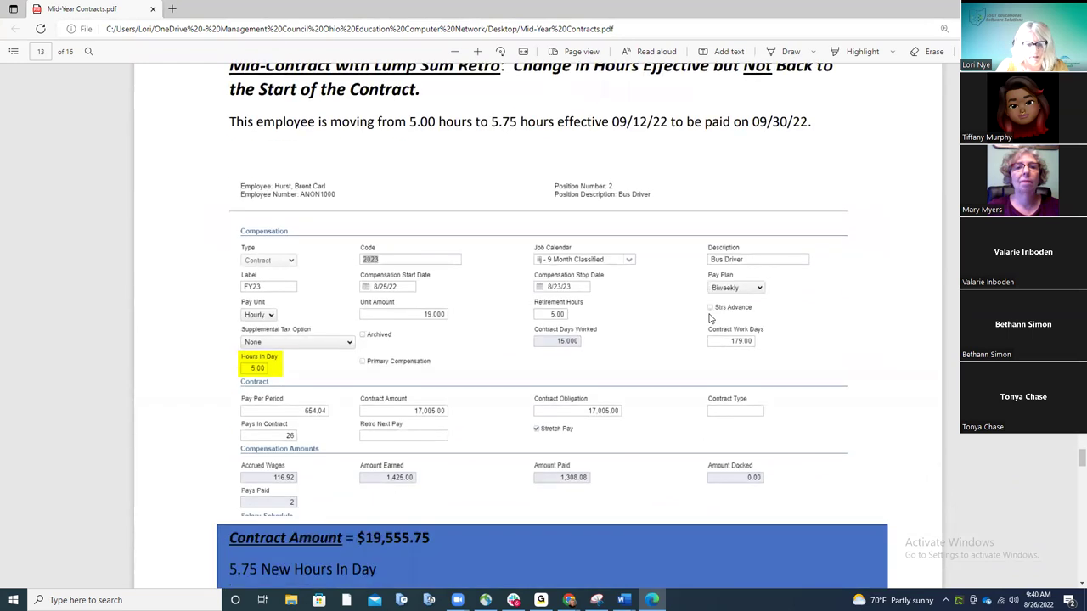
# Examine the page 13 example's effective date, original compensation, and contract amount and contract obligation calculations
pyautogui.scroll(2, 710, 319)
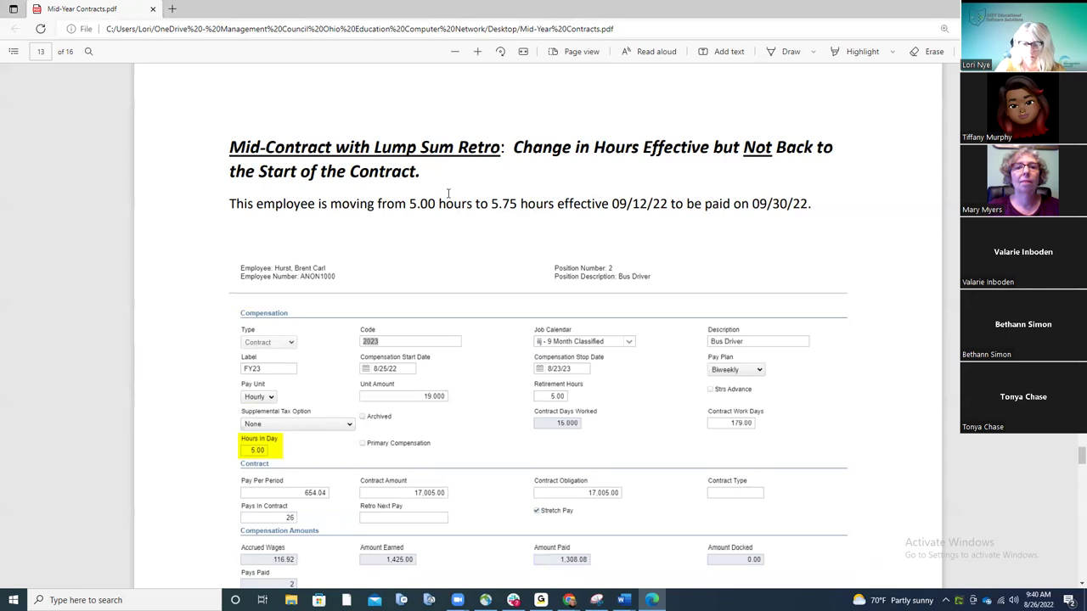
pyautogui.scroll(-1, 449, 194)
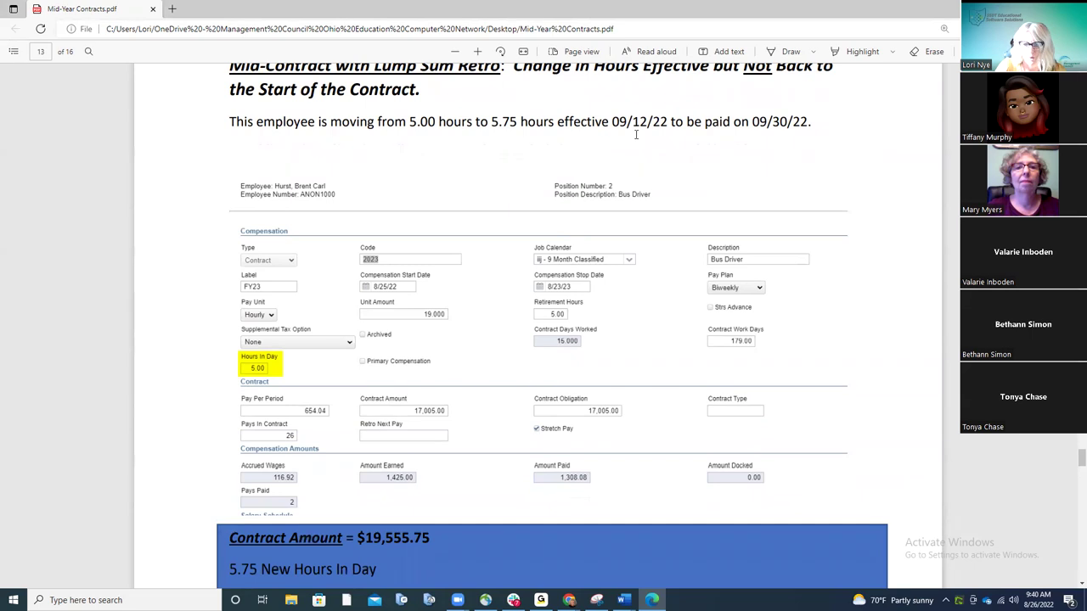
pyautogui.scroll(-3, 630, 163)
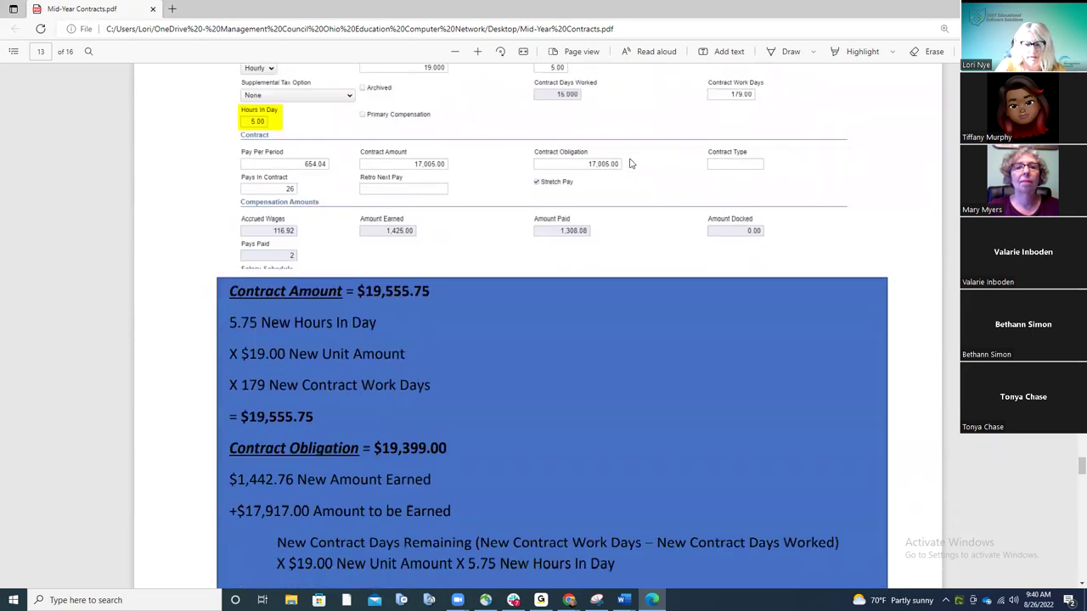
pyautogui.scroll(-1, 630, 164)
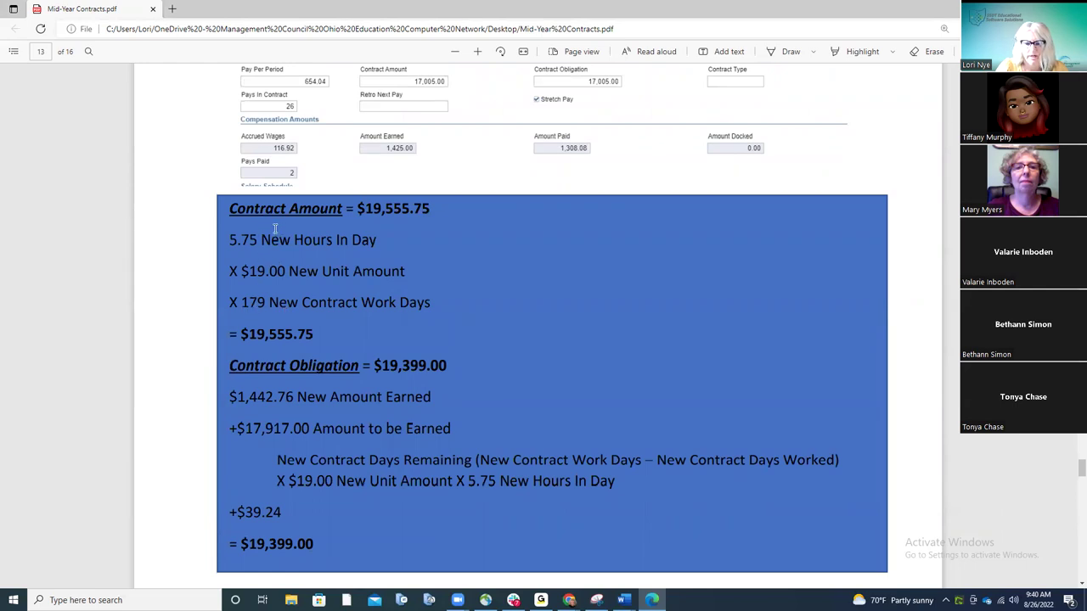
pyautogui.scroll(-1, 425, 351)
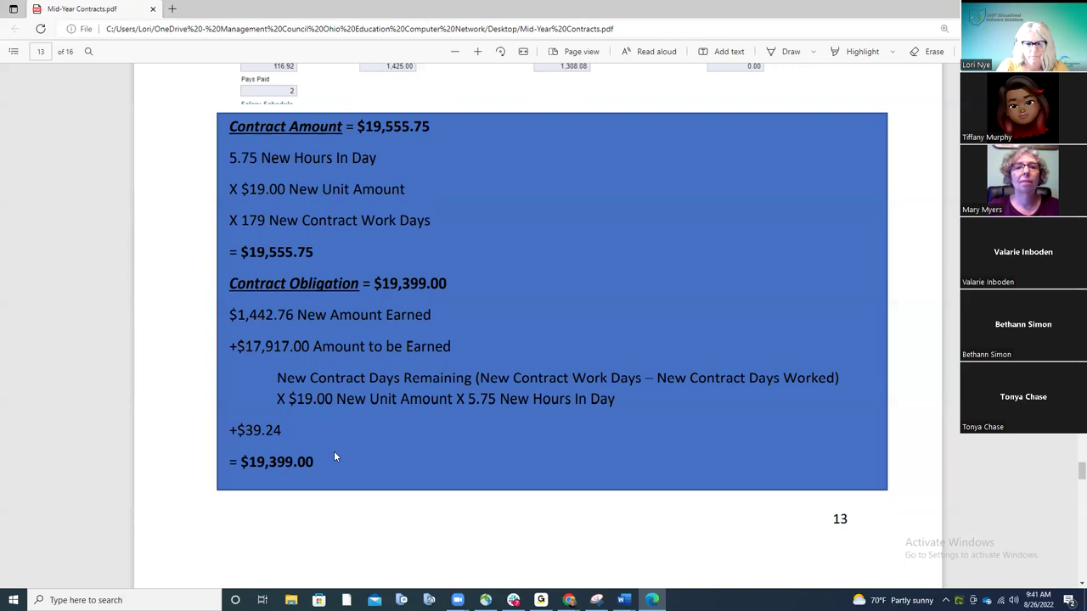
# Examine the completed New Contract form on page 14 and its definitions of entered and automatically populated fields
pyautogui.scroll(-5, 334, 457)
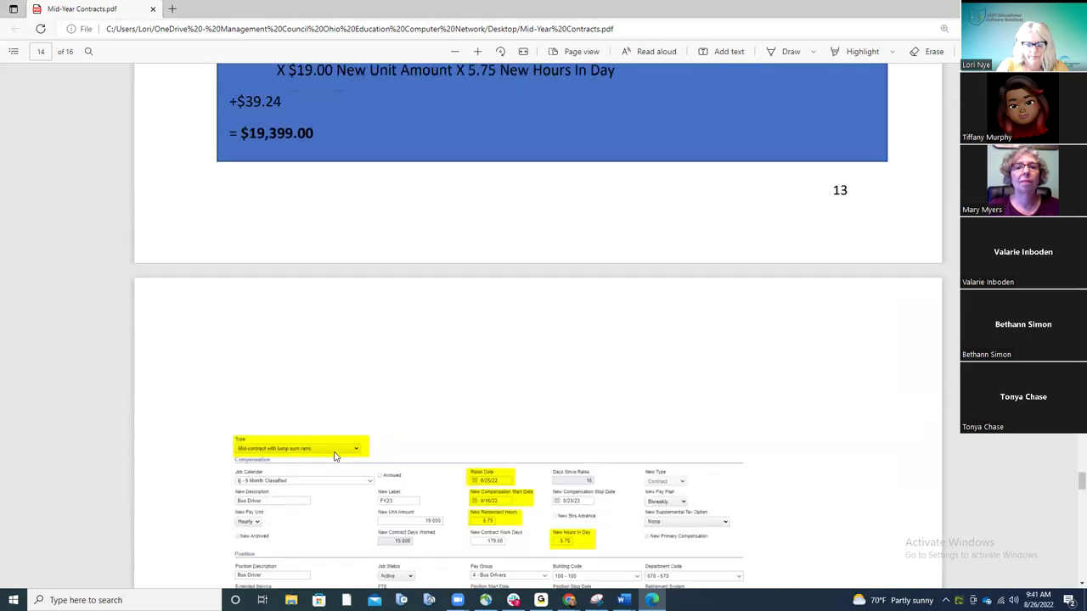
pyautogui.scroll(-2, 334, 457)
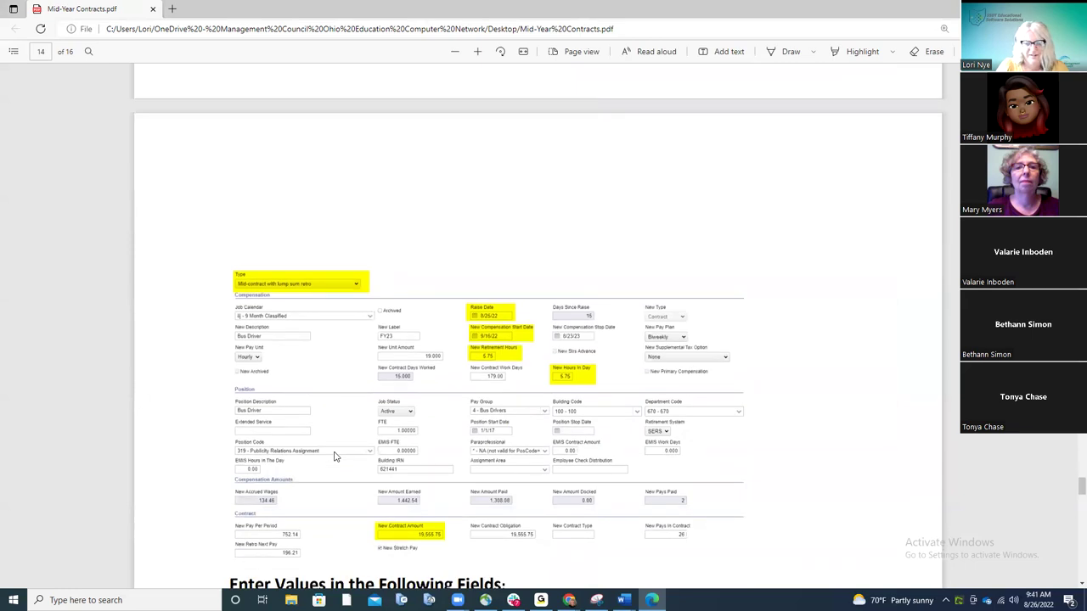
pyautogui.scroll(-2, 335, 457)
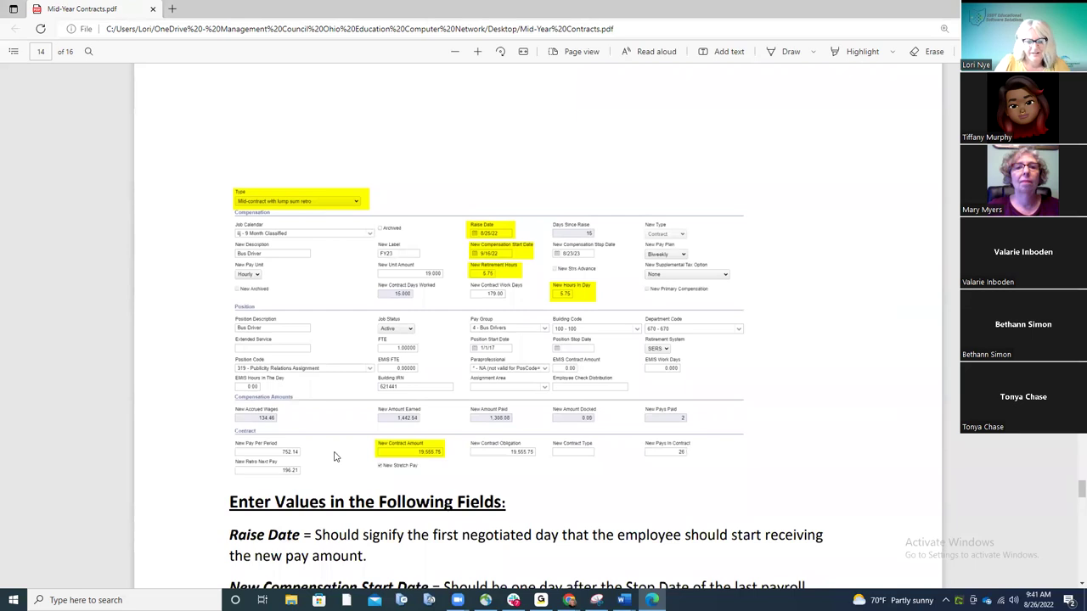
pyautogui.scroll(-2, 335, 457)
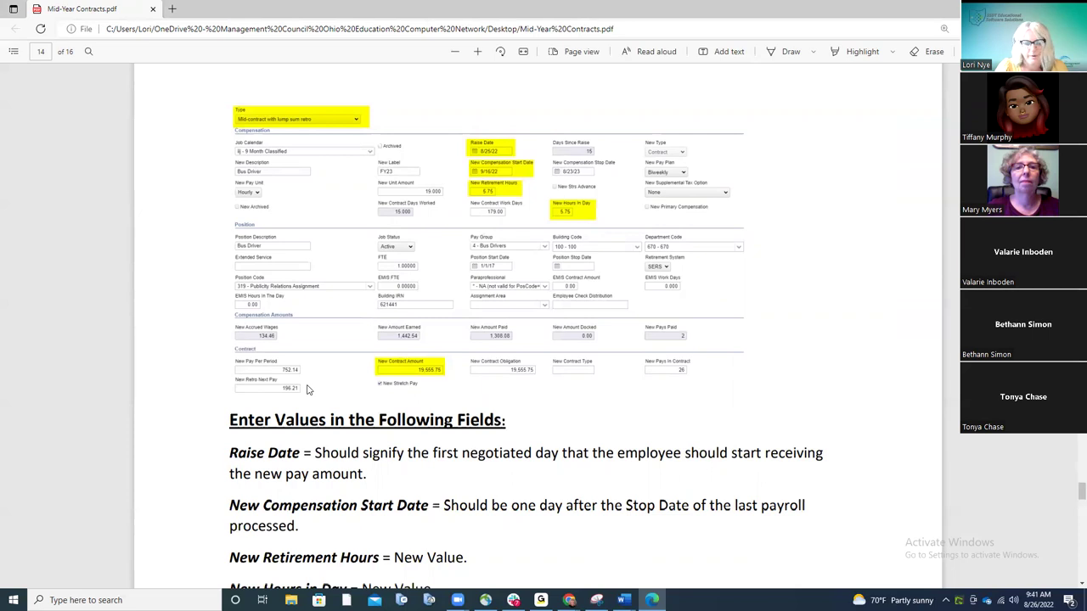
pyautogui.scroll(-2, 307, 389)
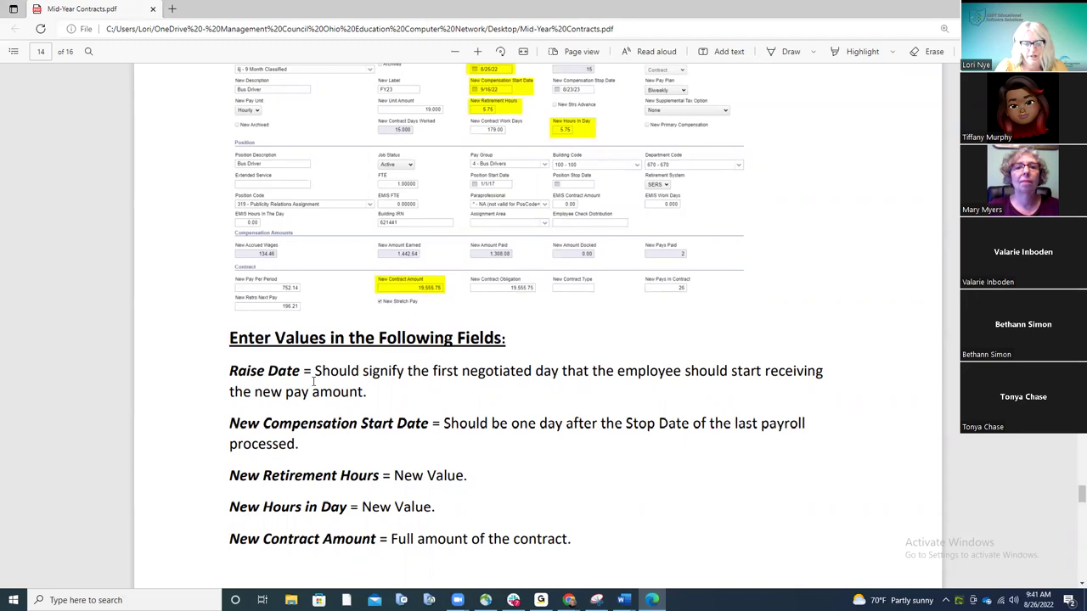
pyautogui.scroll(-1, 314, 382)
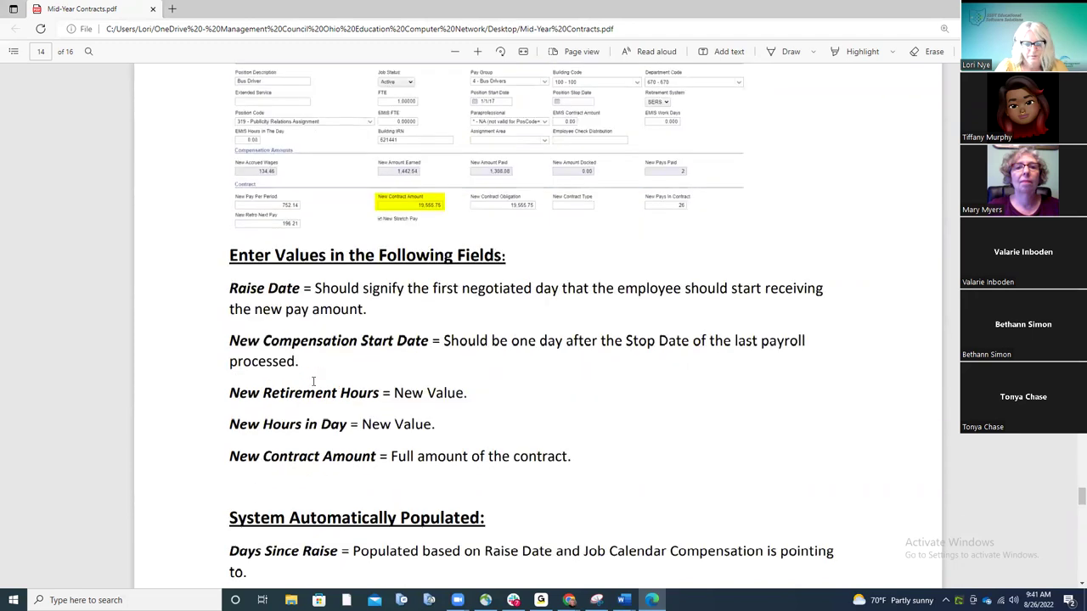
pyautogui.scroll(-3, 314, 381)
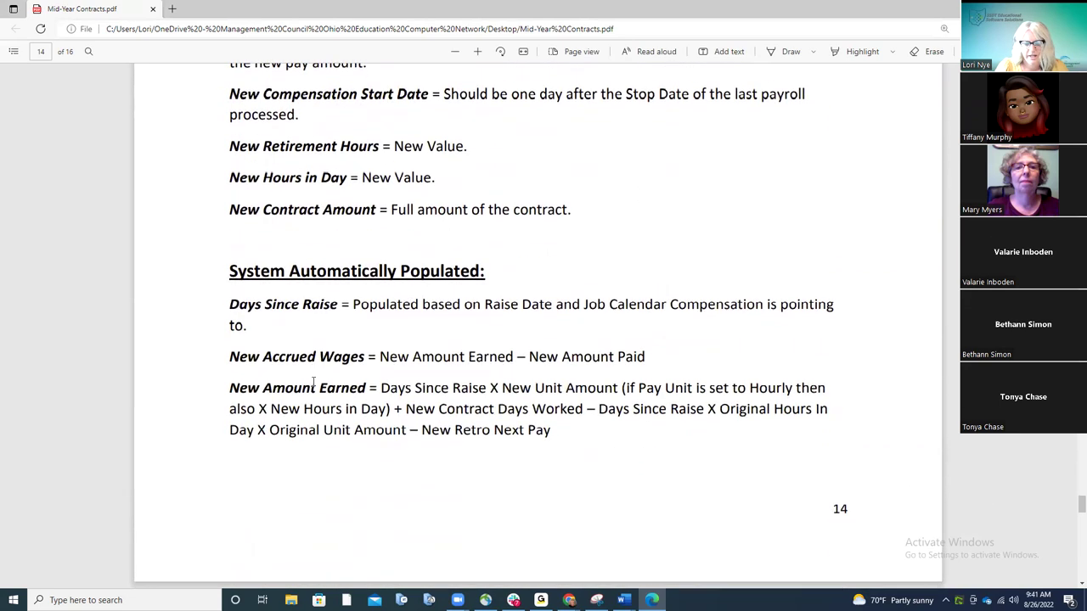
# Switch from the PDF guide back to the New Contract form and set its type to Mid-contract with lump sum retro
pyautogui.scroll(-2, 313, 382)
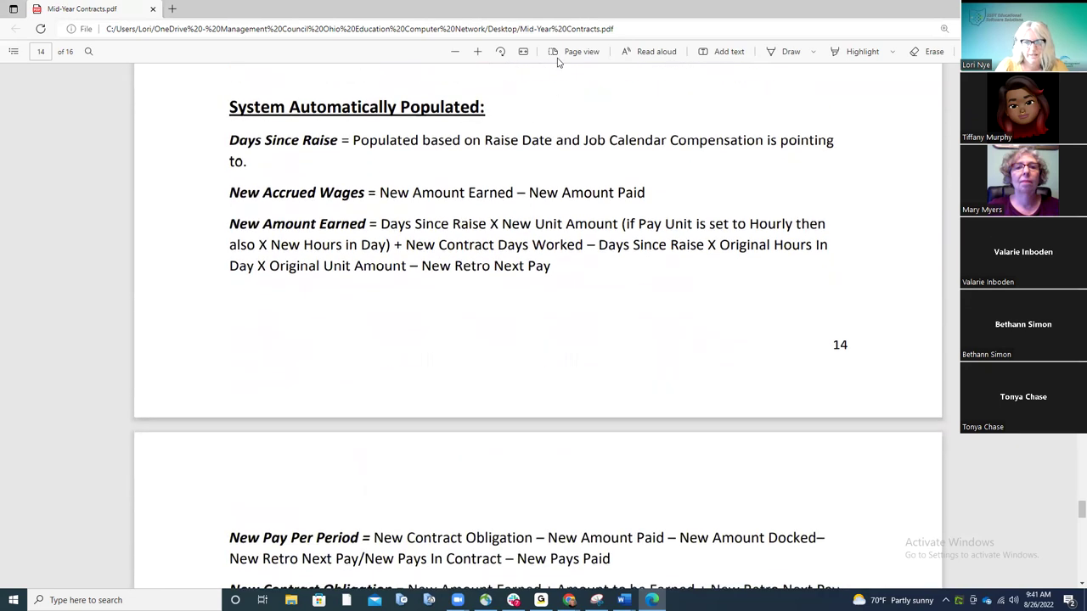
pyautogui.hotkey('alt', 'Tab')
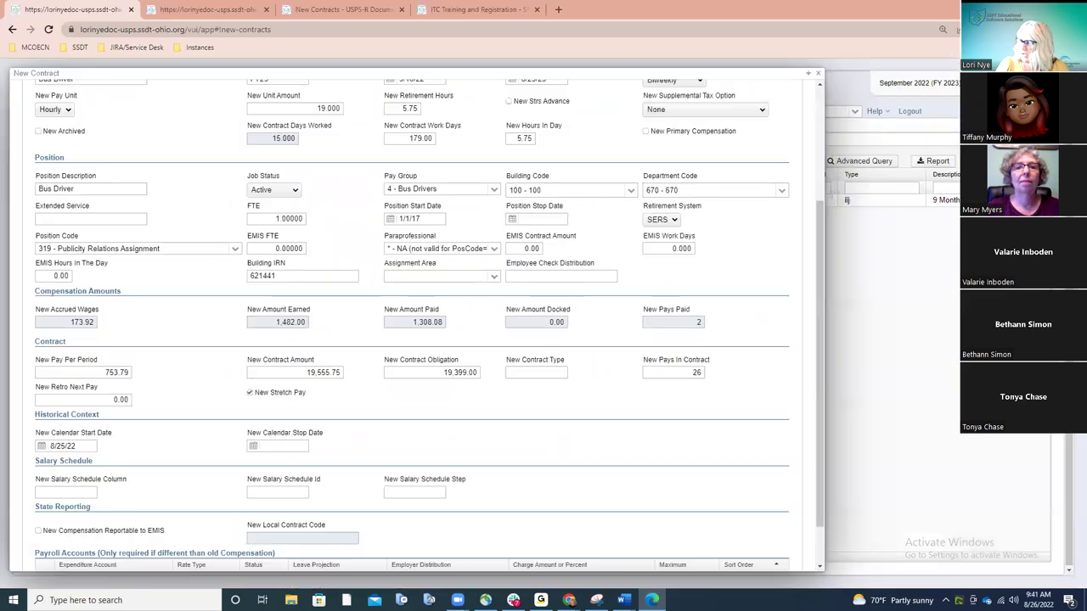
pyautogui.scroll(3, 461, 235)
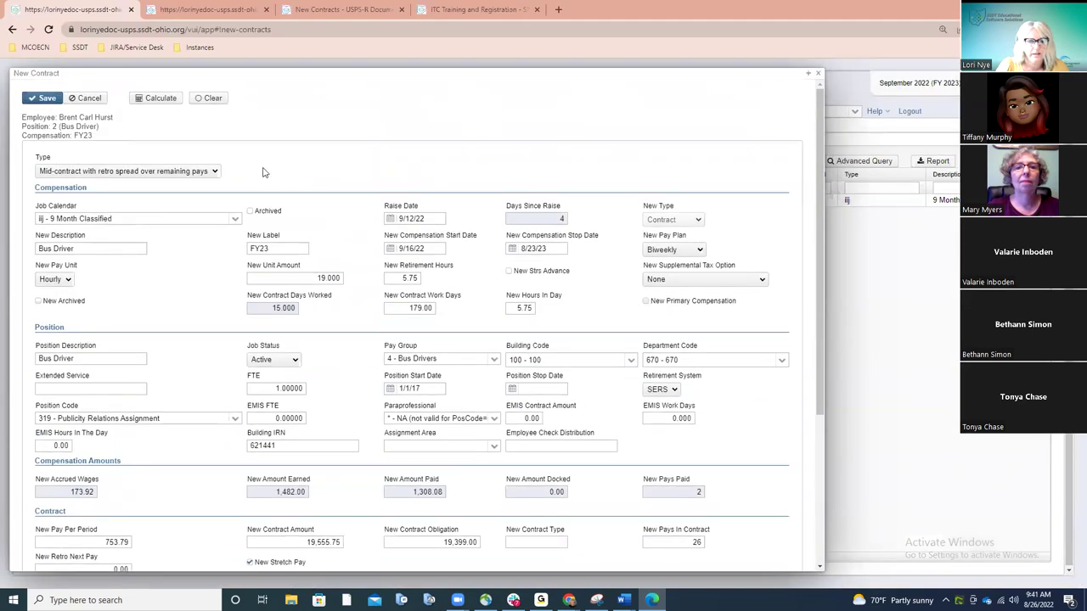
pyautogui.click(215, 171)
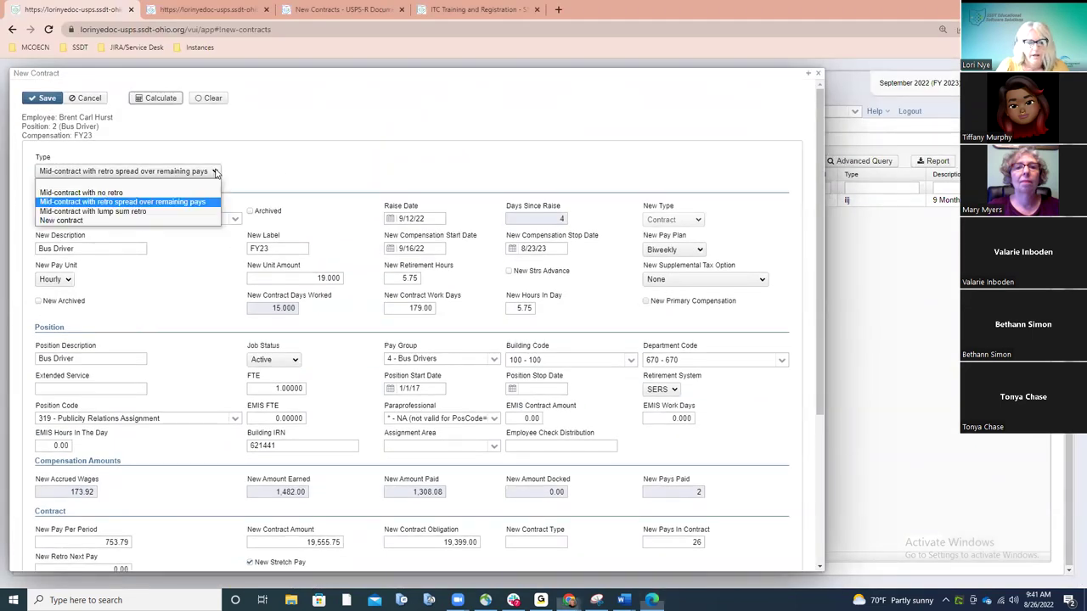
pyautogui.click(122, 212)
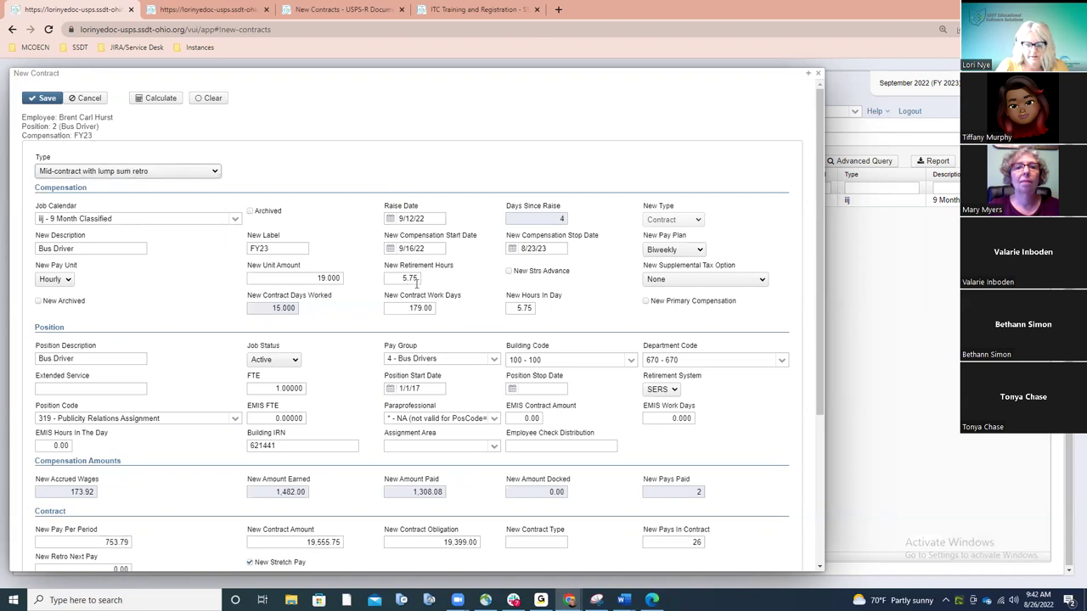
# Calculate the lump sum retro contract, dismiss the messages and review its compensation amounts, pay per period and retro next pay
pyautogui.scroll(-1, 416, 285)
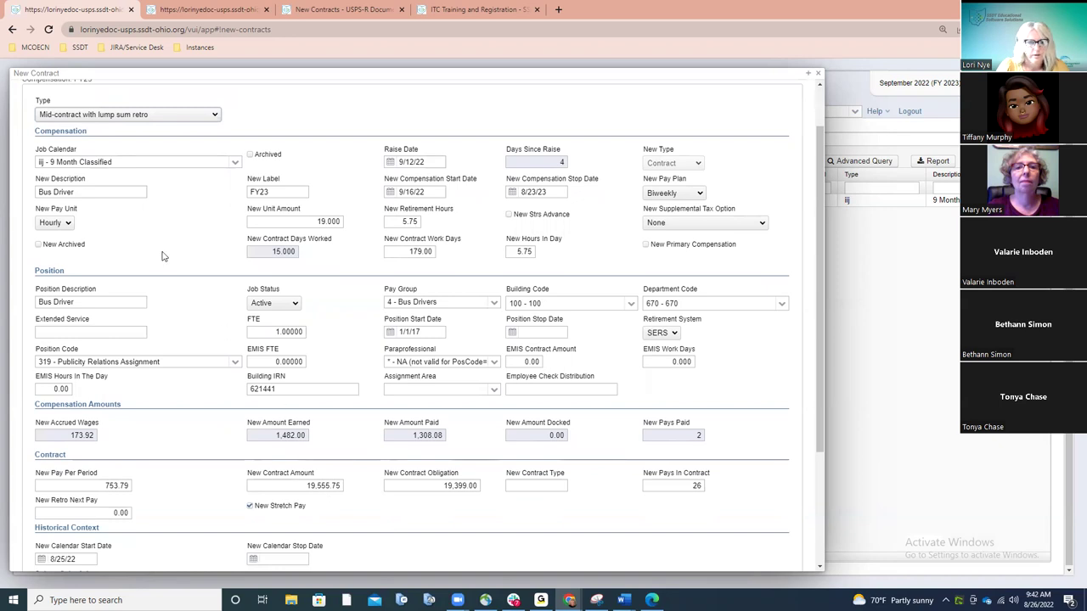
pyautogui.scroll(2, 149, 224)
pyautogui.click(156, 98)
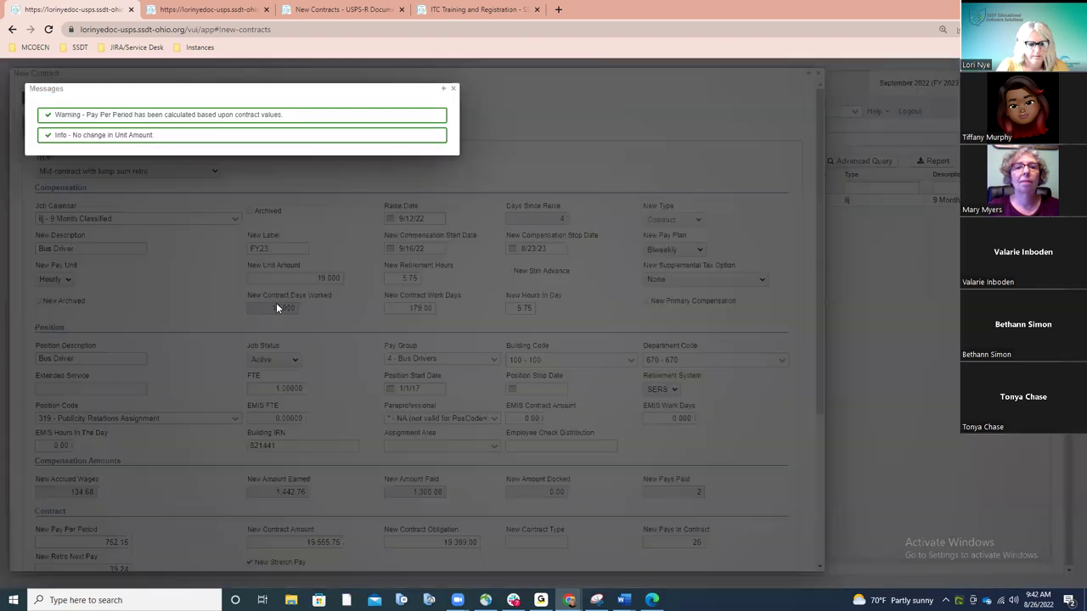
pyautogui.click(452, 89)
pyautogui.scroll(-3, 447, 293)
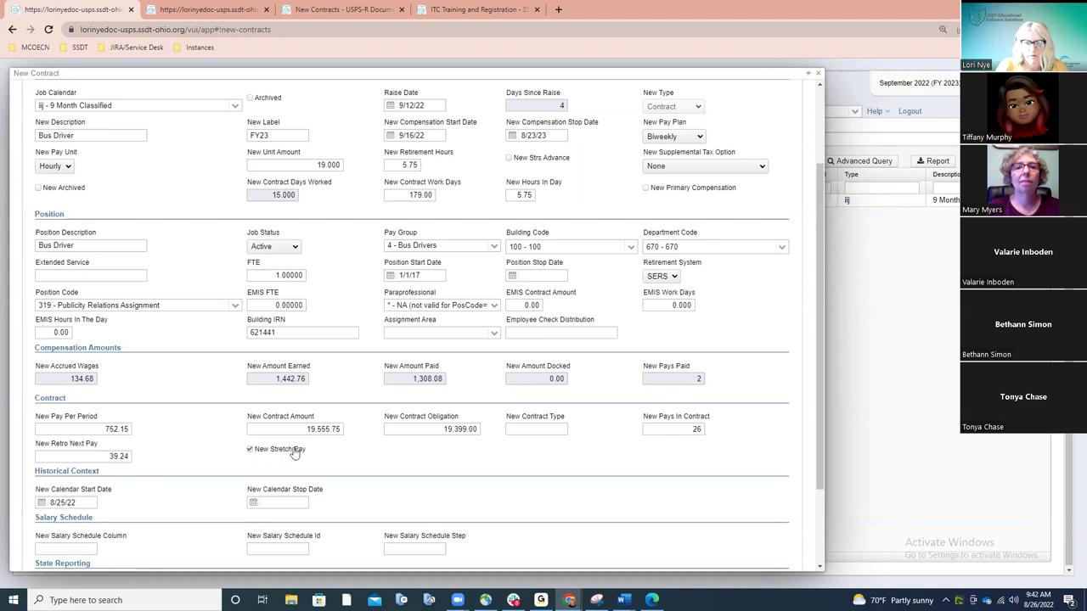
pyautogui.scroll(1, 291, 450)
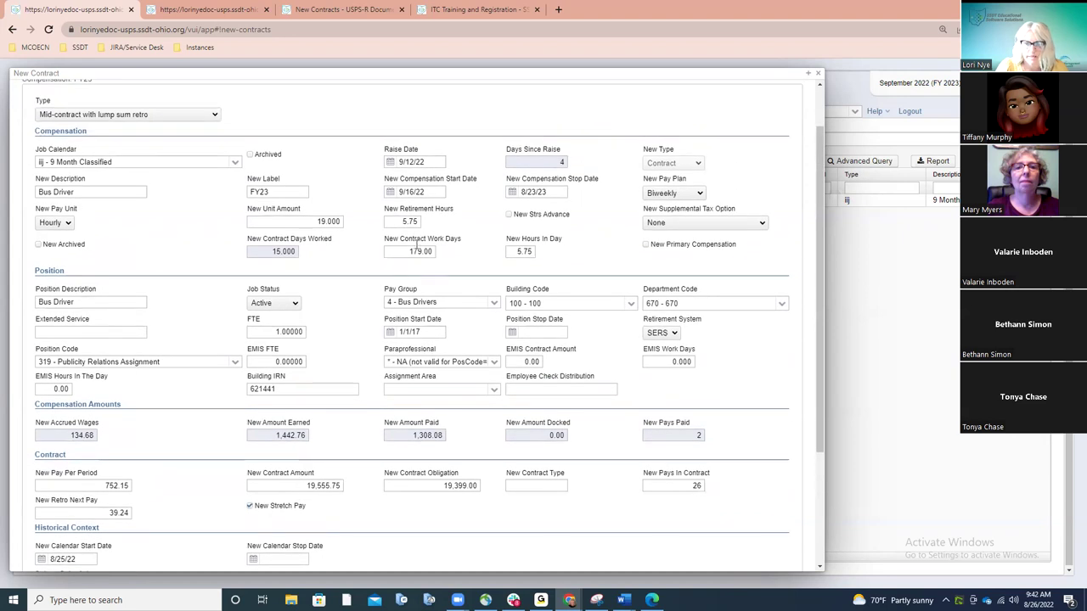
# Open the Lump Sum Retro calculations page from the Mid-Contract With Lump Sum Retro section of the New Contracts documentation and read its formulas
pyautogui.click(326, 15)
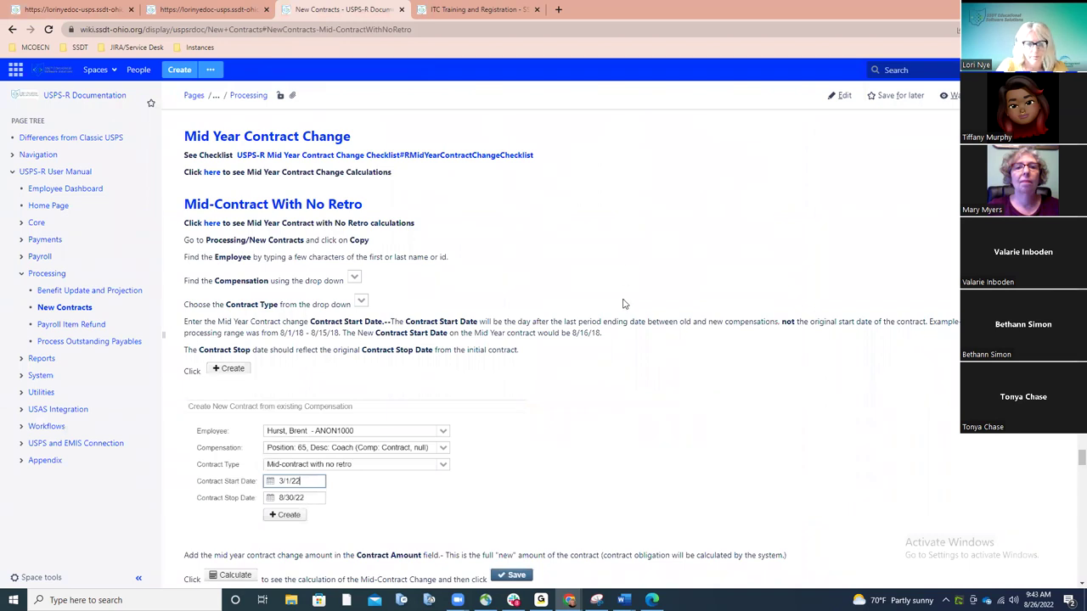
pyautogui.scroll(-10, 622, 304)
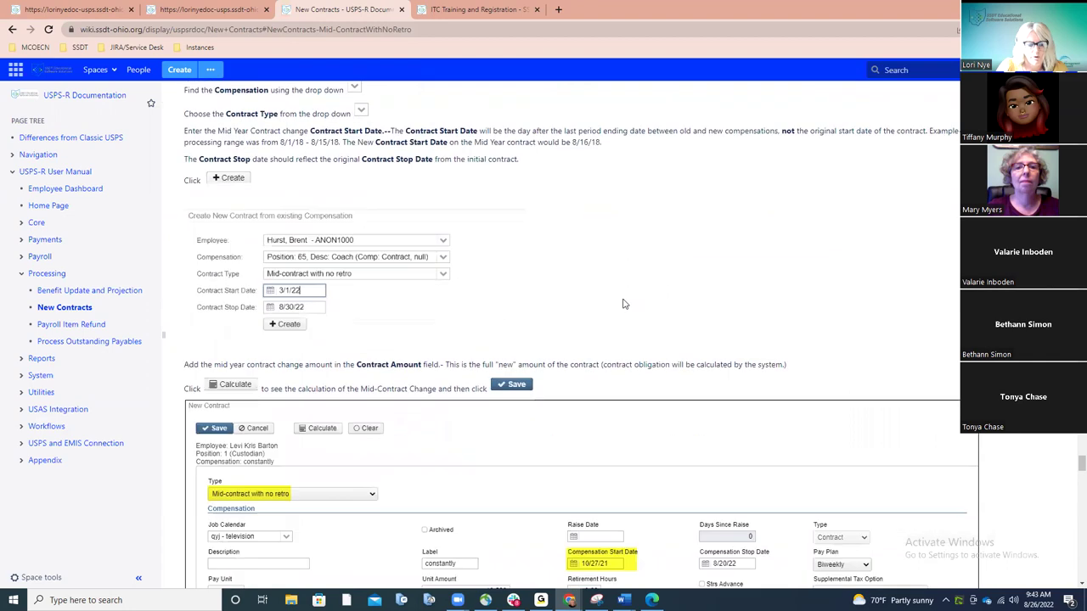
pyautogui.scroll(-5, 623, 303)
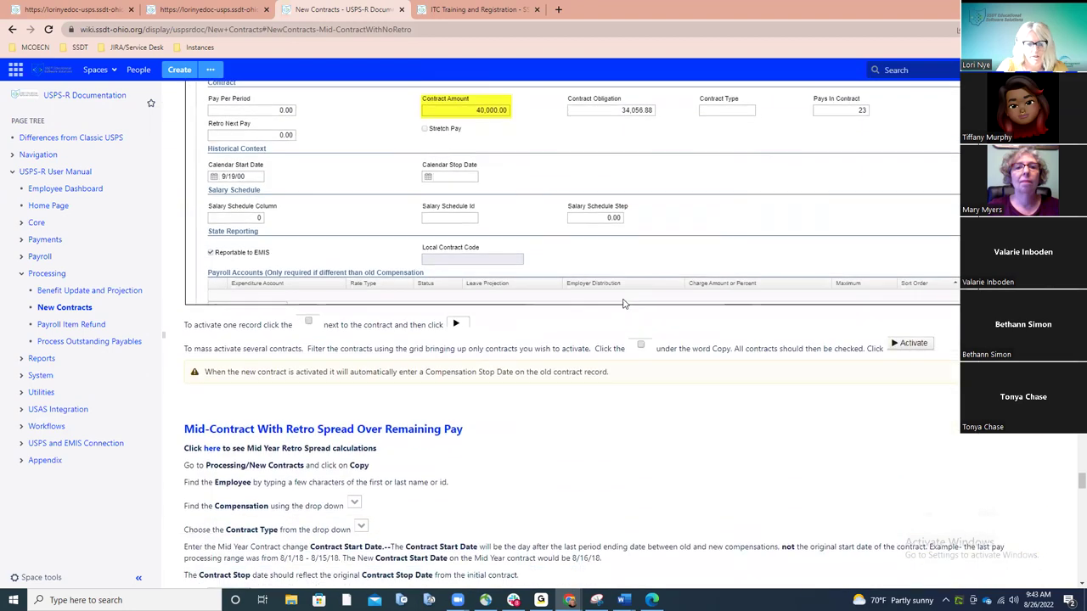
pyautogui.scroll(-8, 622, 303)
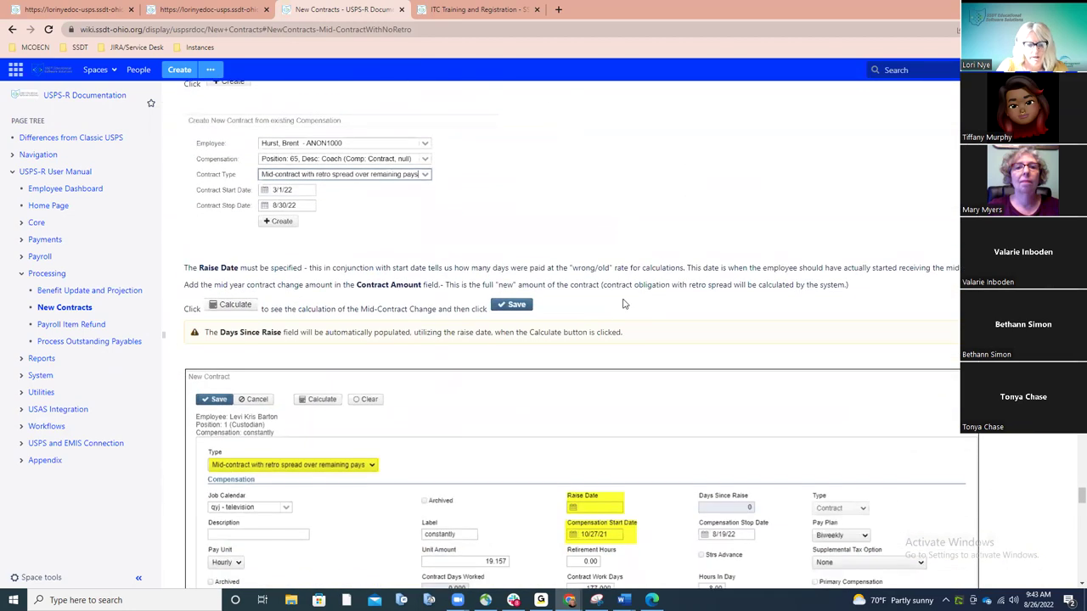
pyautogui.scroll(-10, 623, 303)
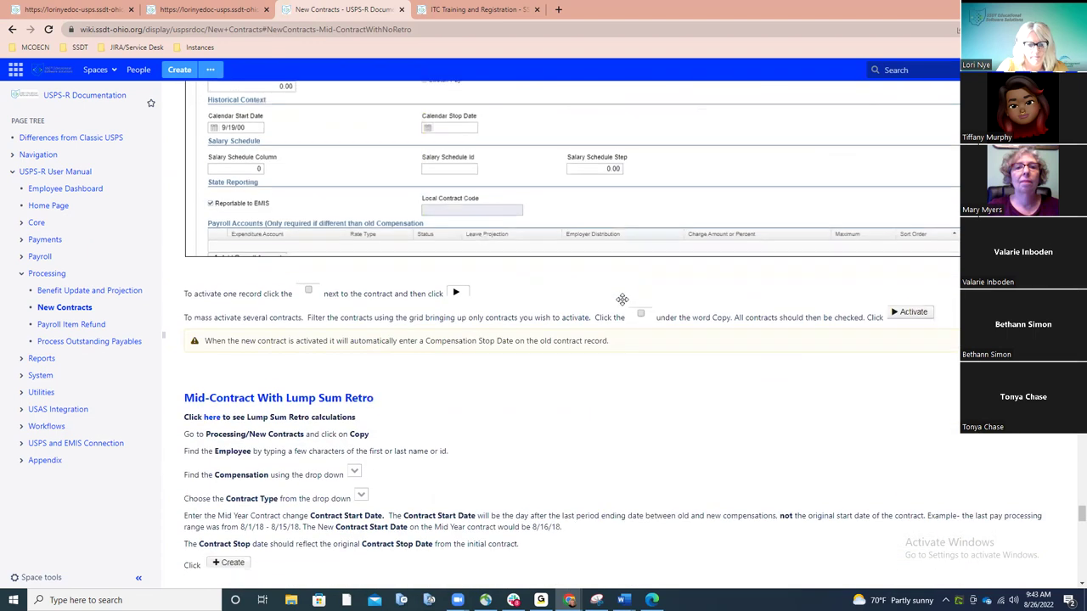
pyautogui.scroll(-1, 623, 300)
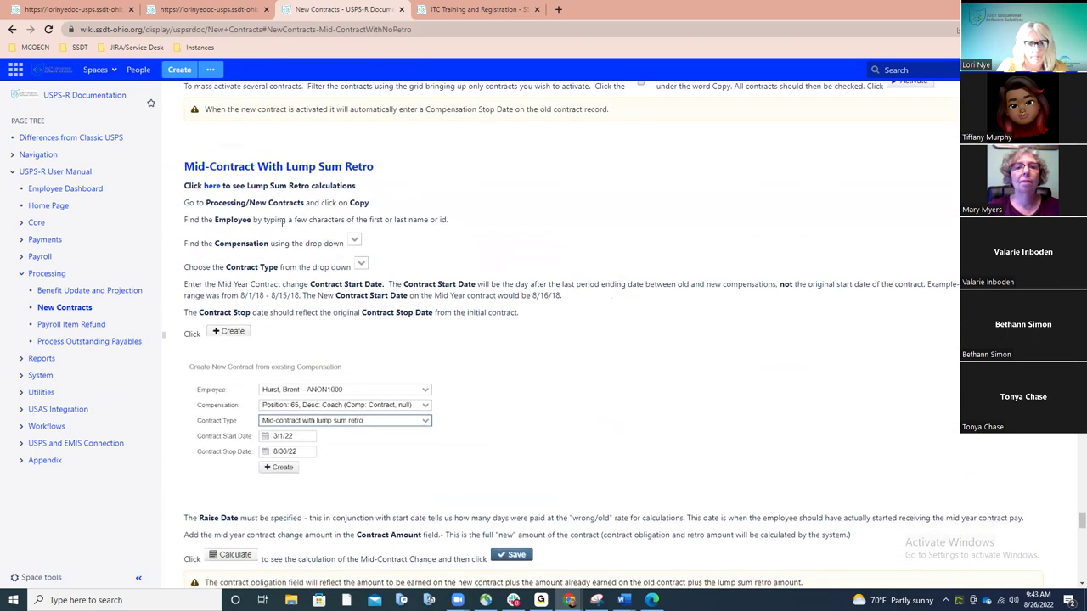
pyautogui.click(212, 187)
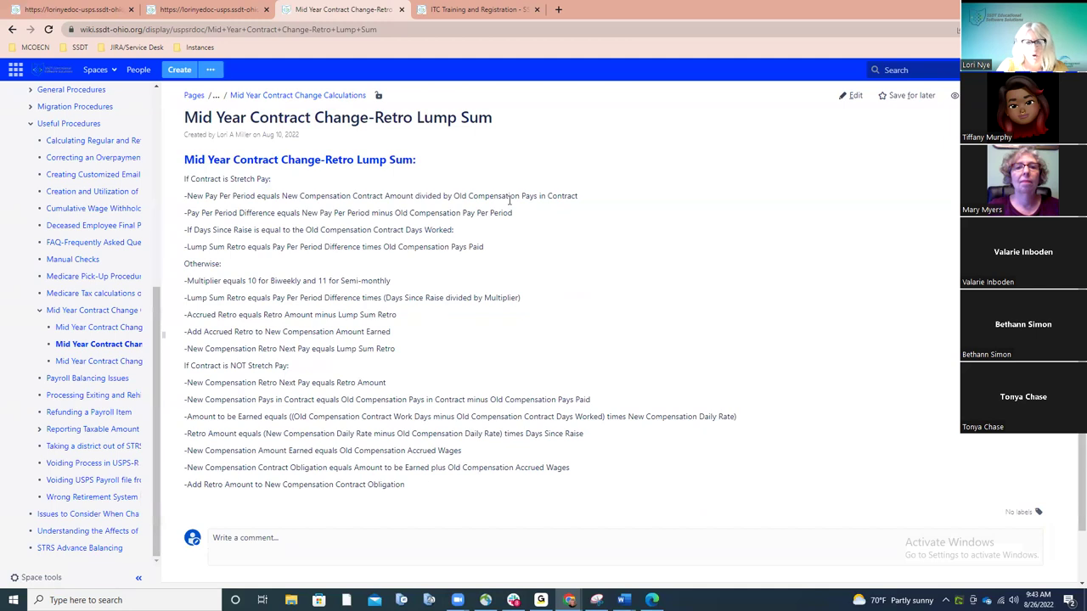
pyautogui.scroll(-2, 509, 202)
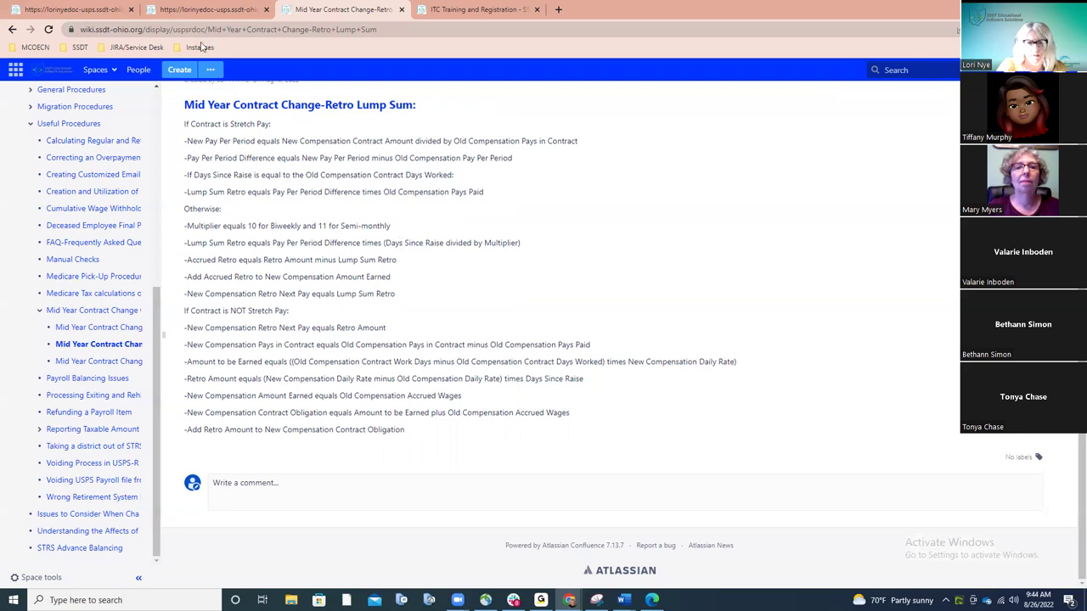
# Compare the new contract's pay per period, retro next pay and amount earned with the original compensation and the documented lump sum formulas
pyautogui.click(96, 11)
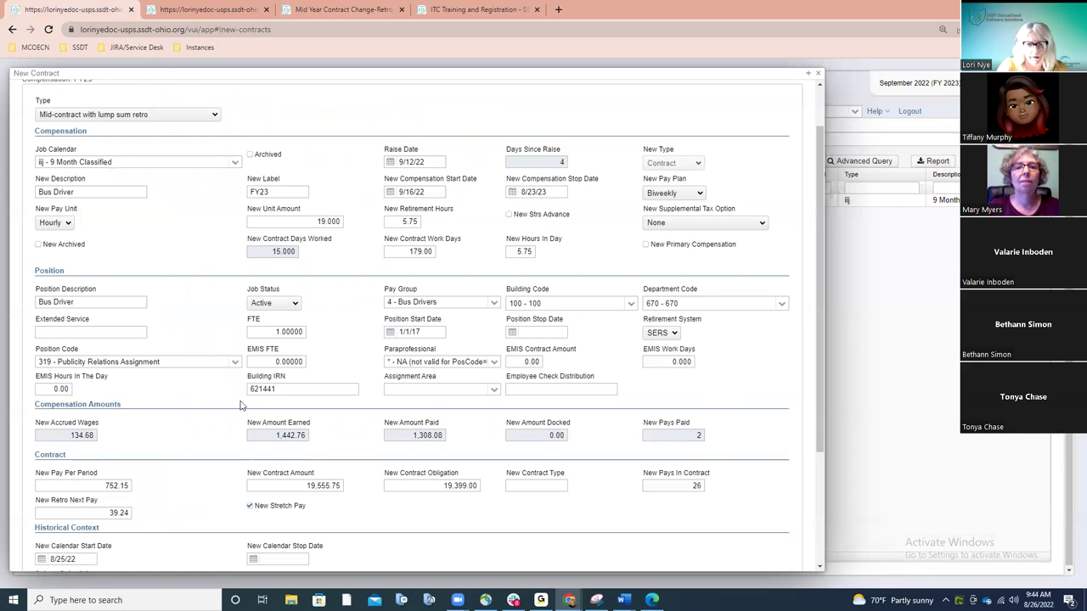
pyautogui.click(226, 11)
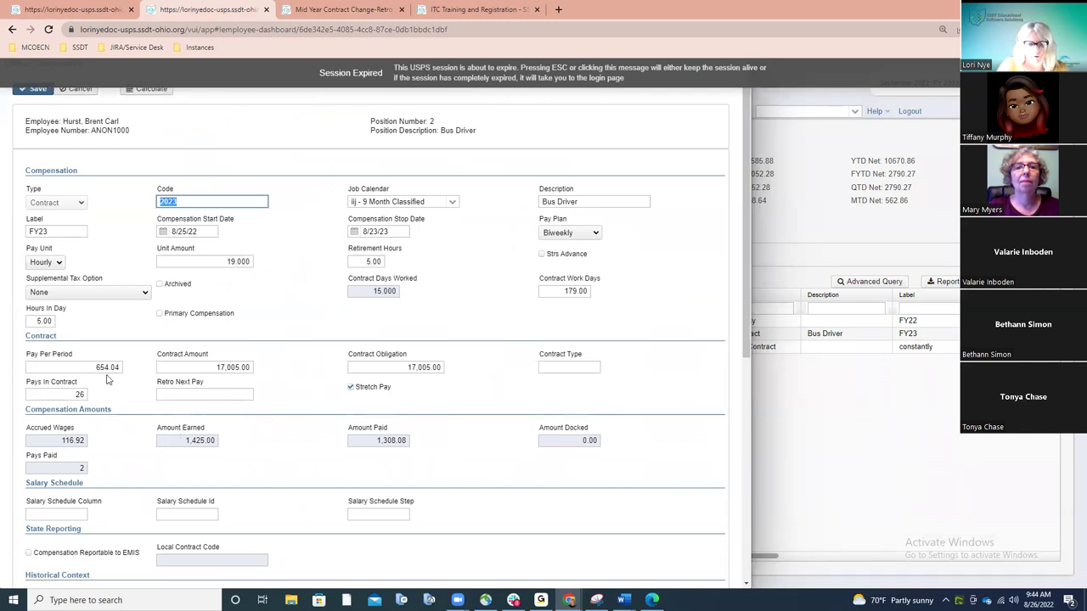
pyautogui.click(114, 10)
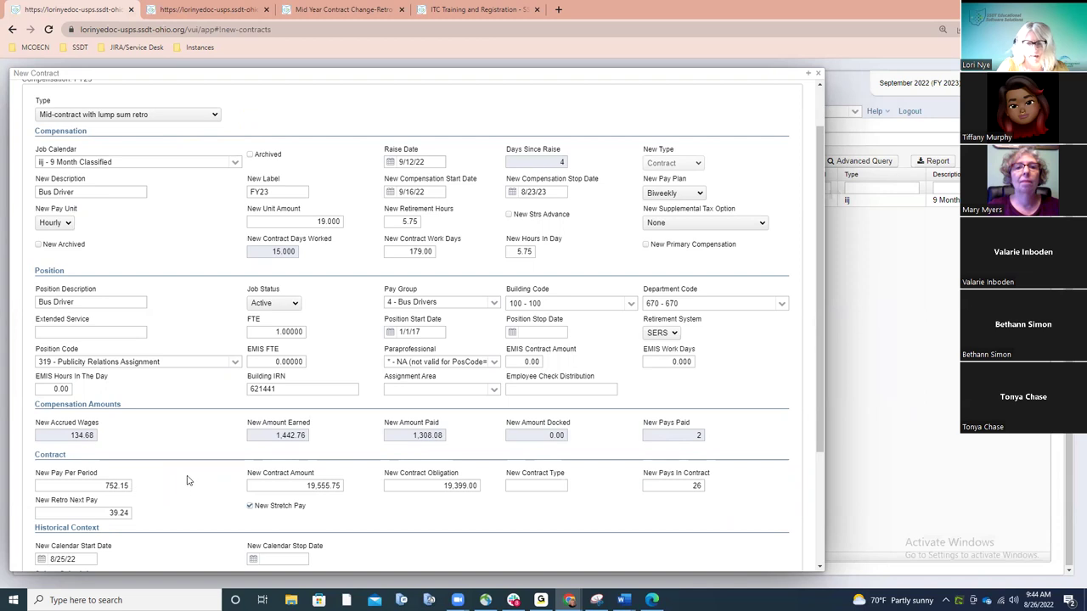
pyautogui.click(336, 17)
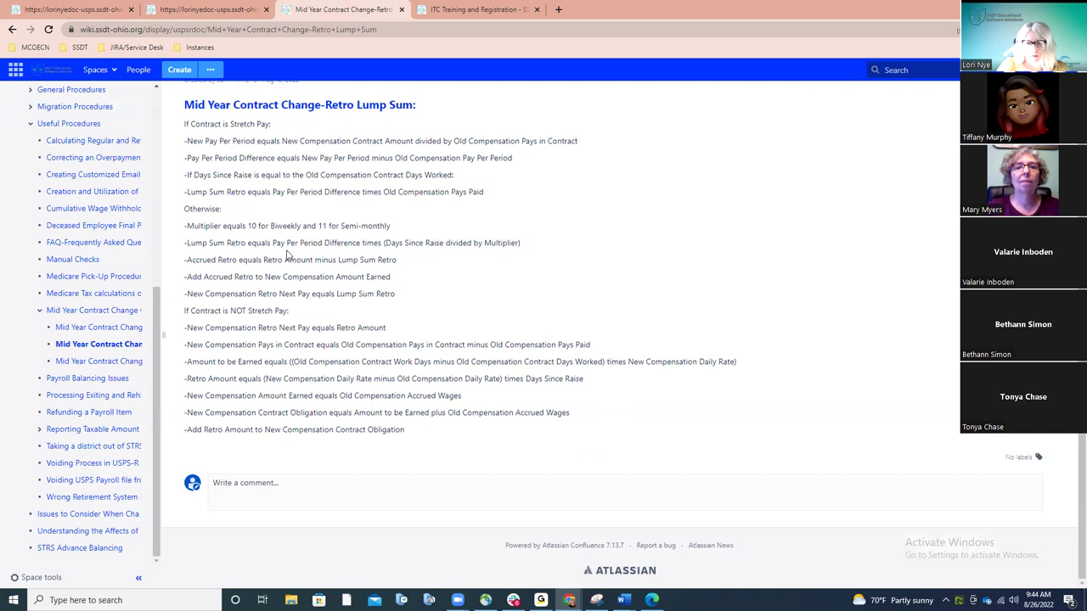
pyautogui.click(102, 9)
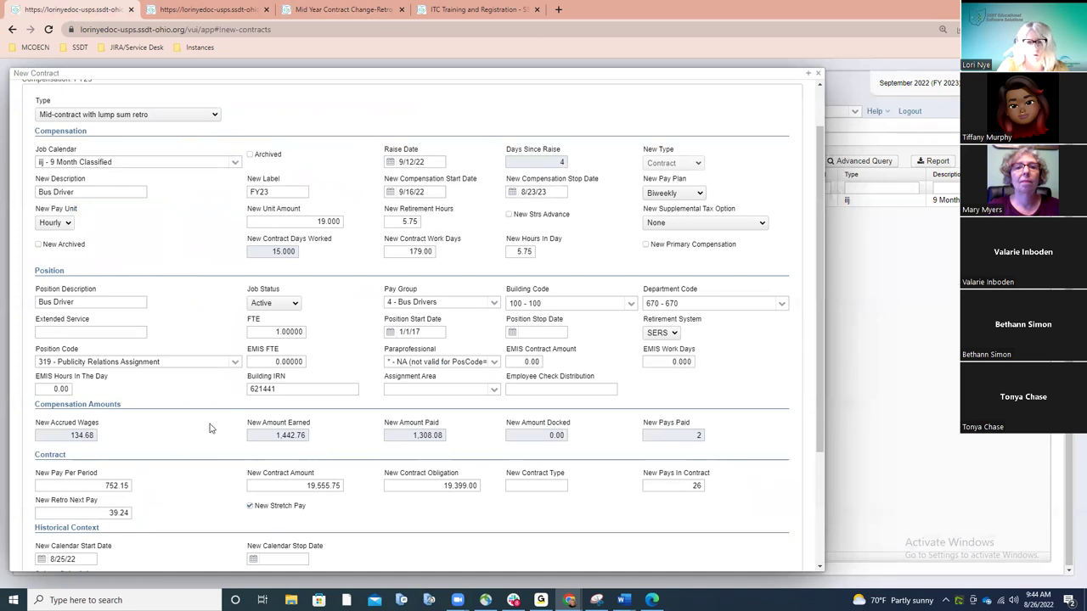
pyautogui.click(328, 12)
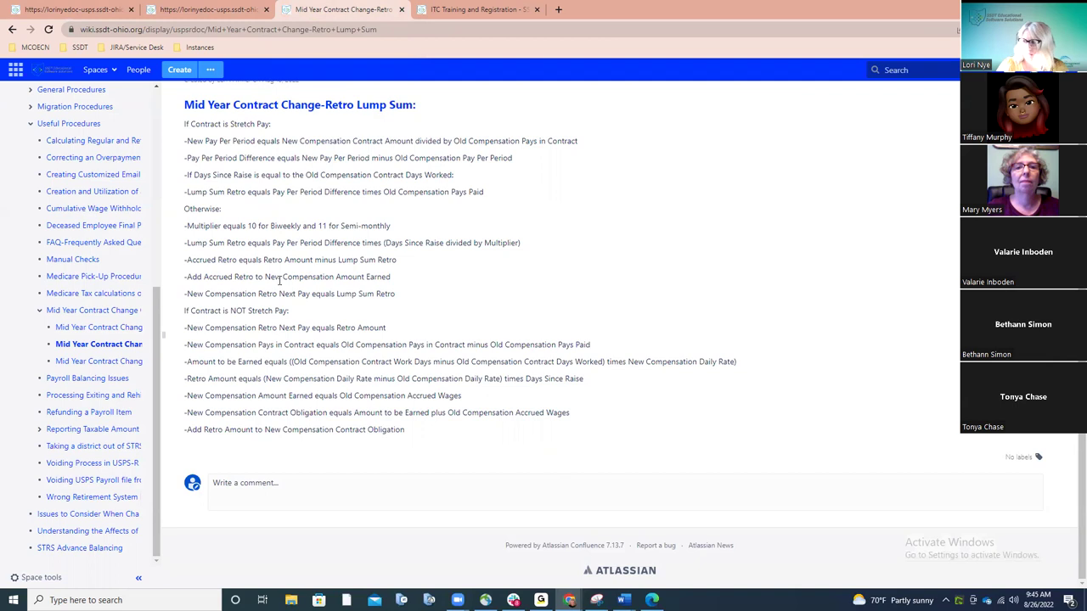
pyautogui.click(104, 10)
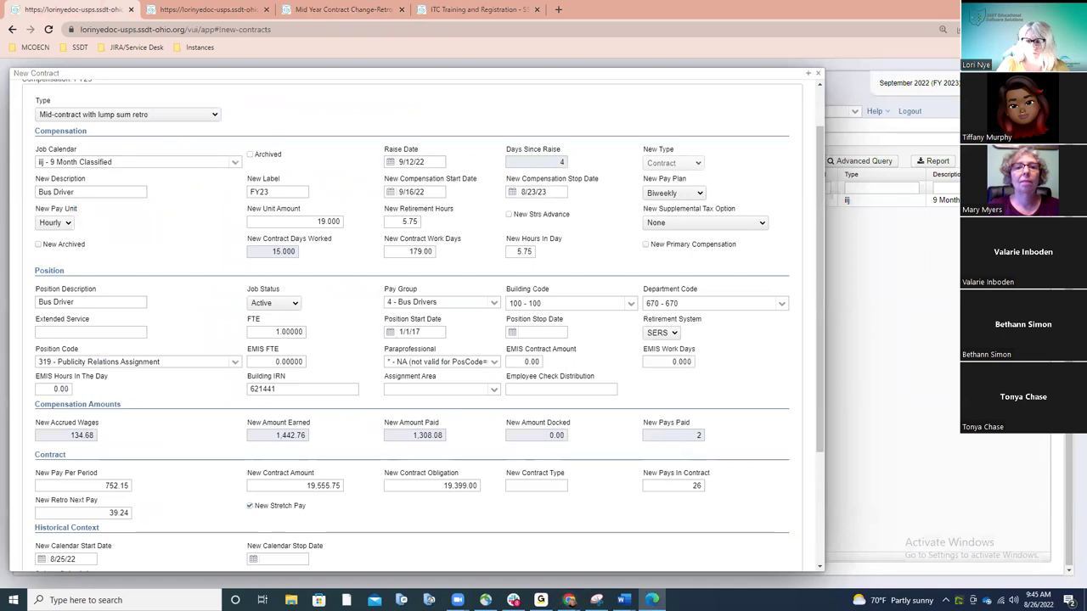
# Switch to Mid-Year Contracts.pdf and review the lump sum retro example from page 13 through the pay-out check on page 15
pyautogui.click(652, 600)
pyautogui.click(688, 60)
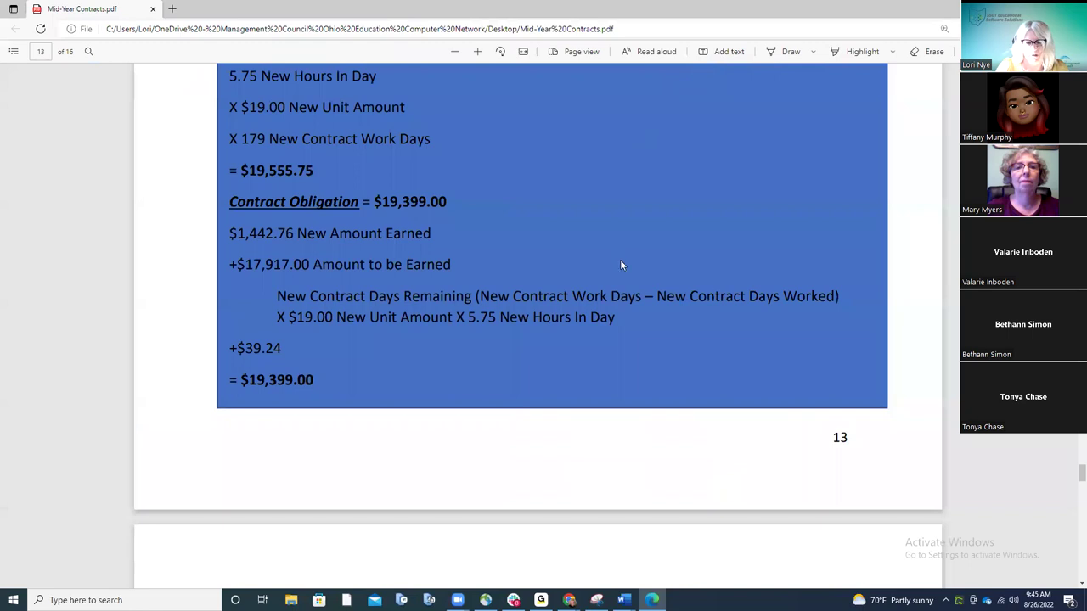
pyautogui.scroll(-5, 653, 301)
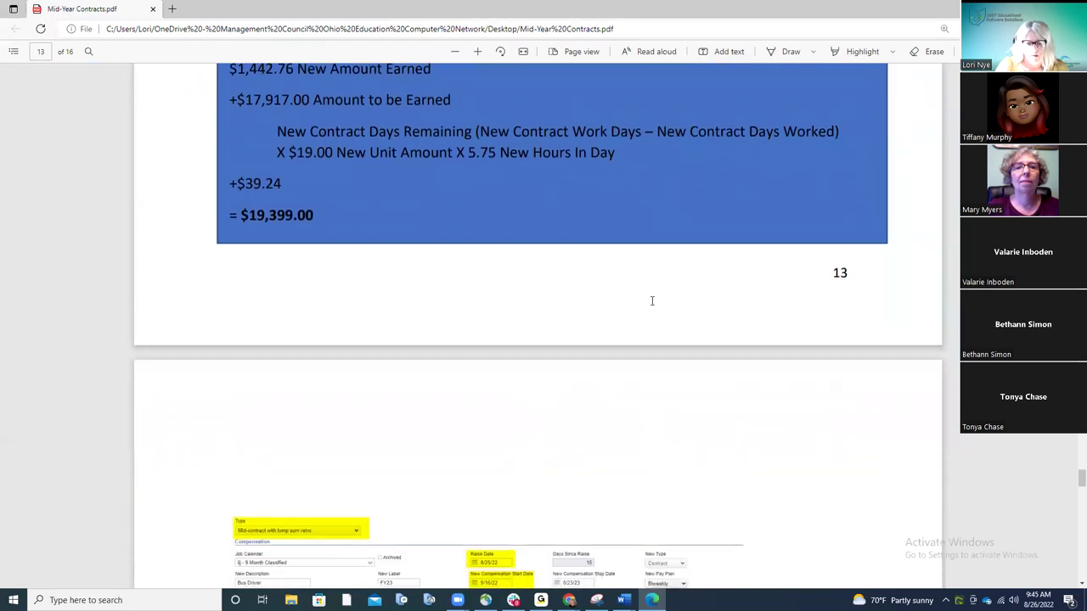
pyautogui.scroll(-3, 653, 301)
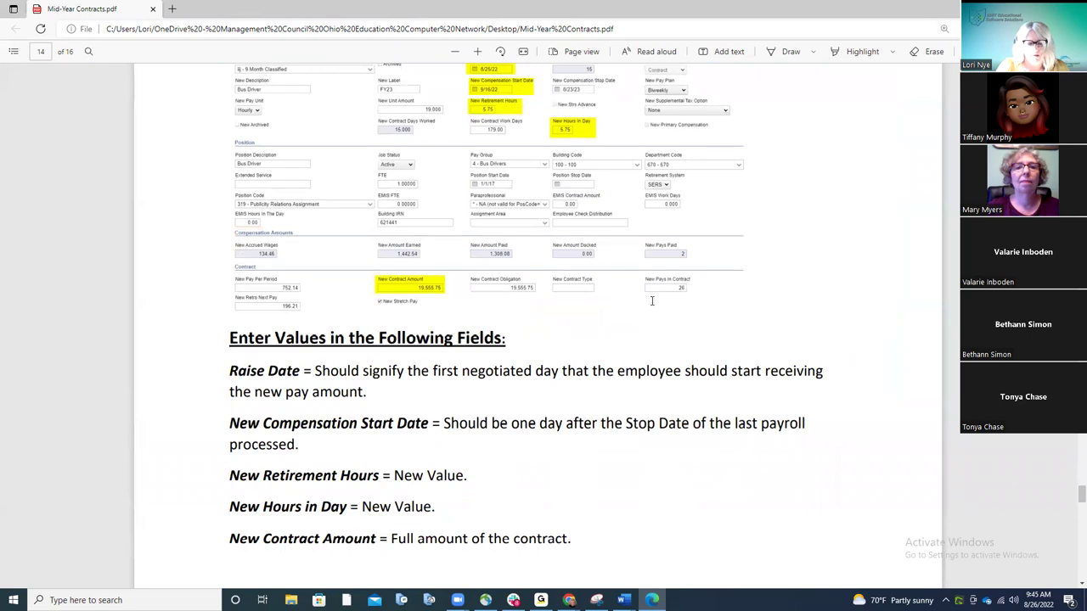
pyautogui.scroll(-8, 652, 300)
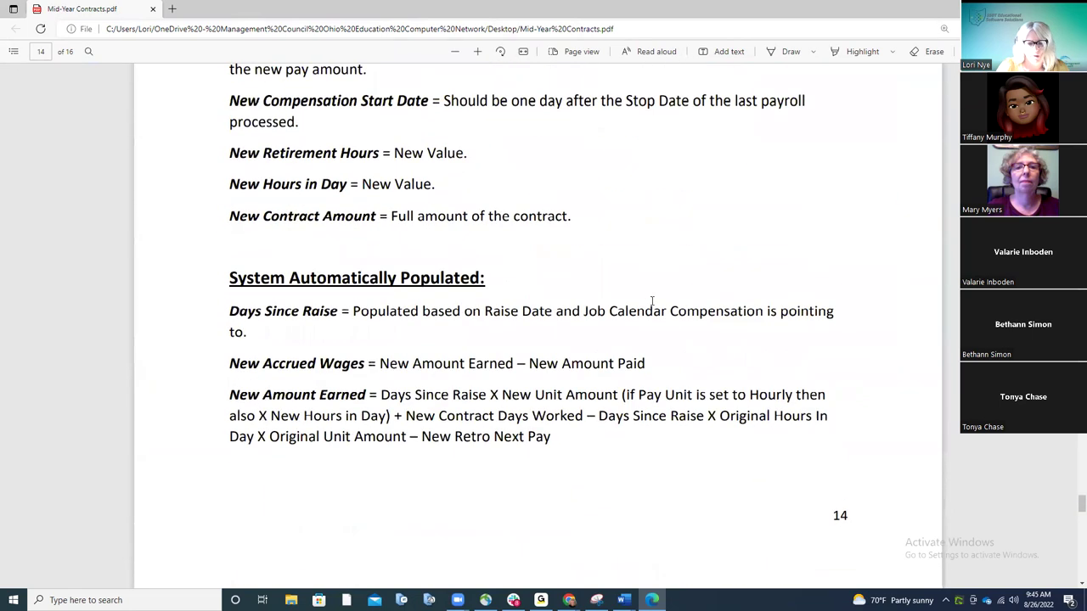
pyautogui.scroll(-8, 653, 301)
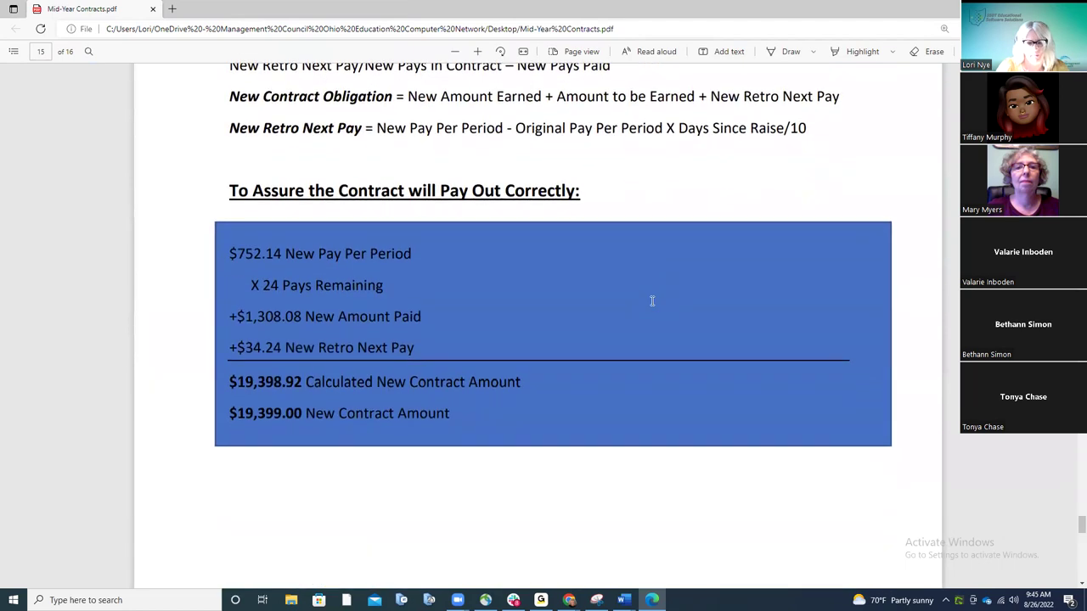
pyautogui.scroll(-8, 652, 301)
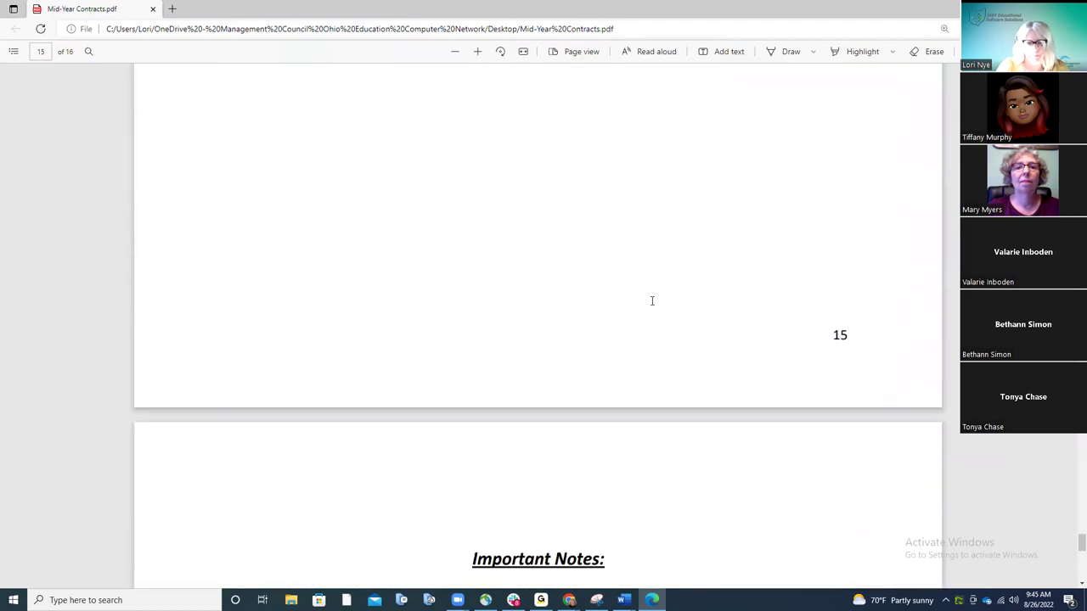
pyautogui.scroll(3, 652, 301)
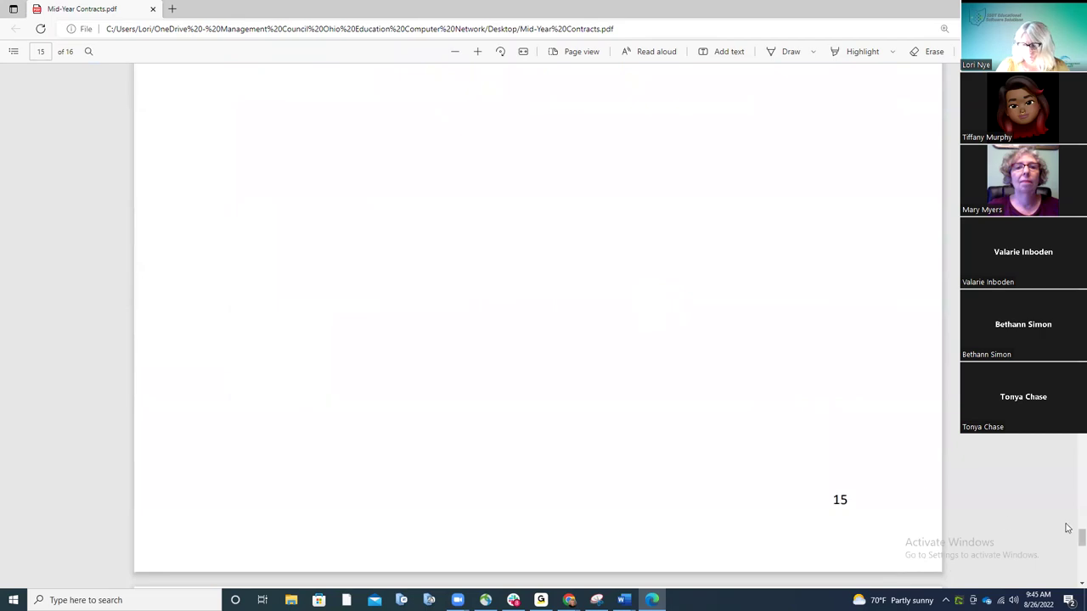
# Return to page 1 of the PDF and examine the Mid-Contract with No Retro example and its contract obligation calculation
pyautogui.moveTo(1072, 537); pyautogui.dragTo(1076, 76)
pyautogui.scroll(3, 836, 253)
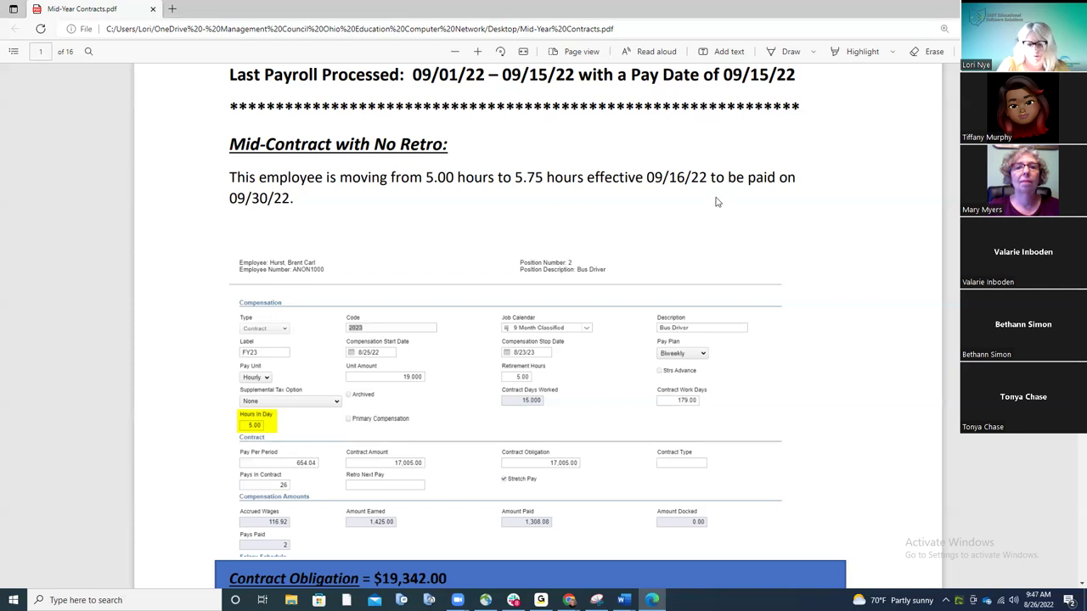
pyautogui.scroll(-3, 716, 202)
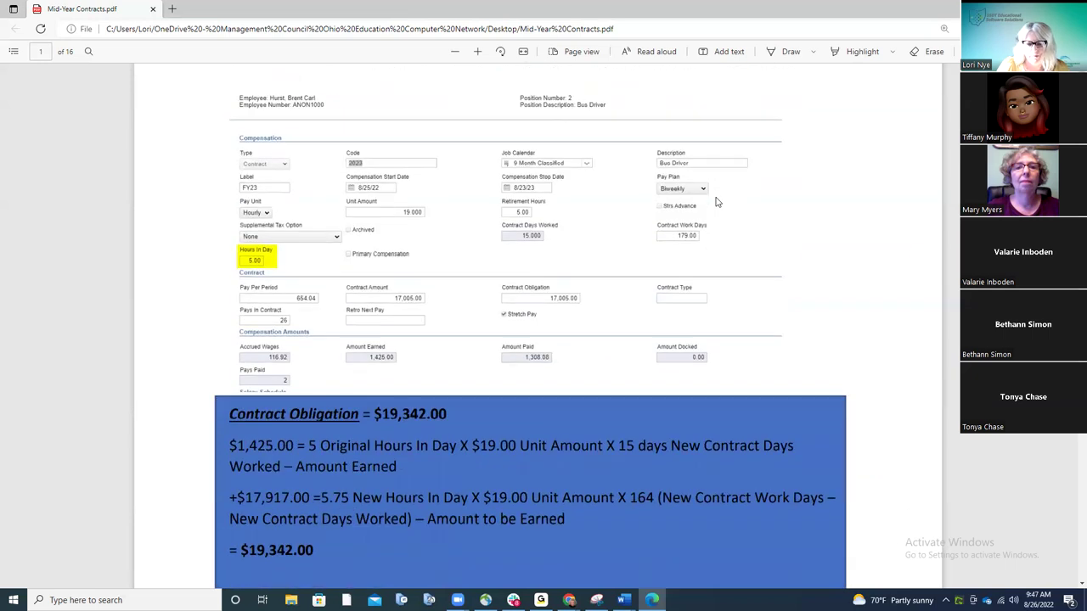
pyautogui.scroll(-3, 715, 202)
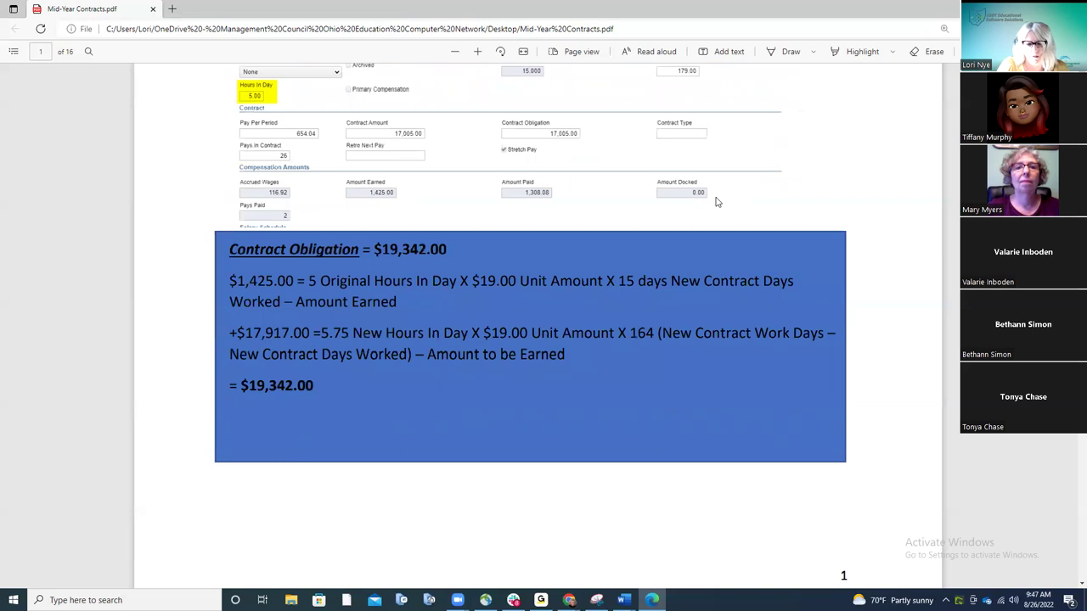
pyautogui.scroll(-2, 716, 202)
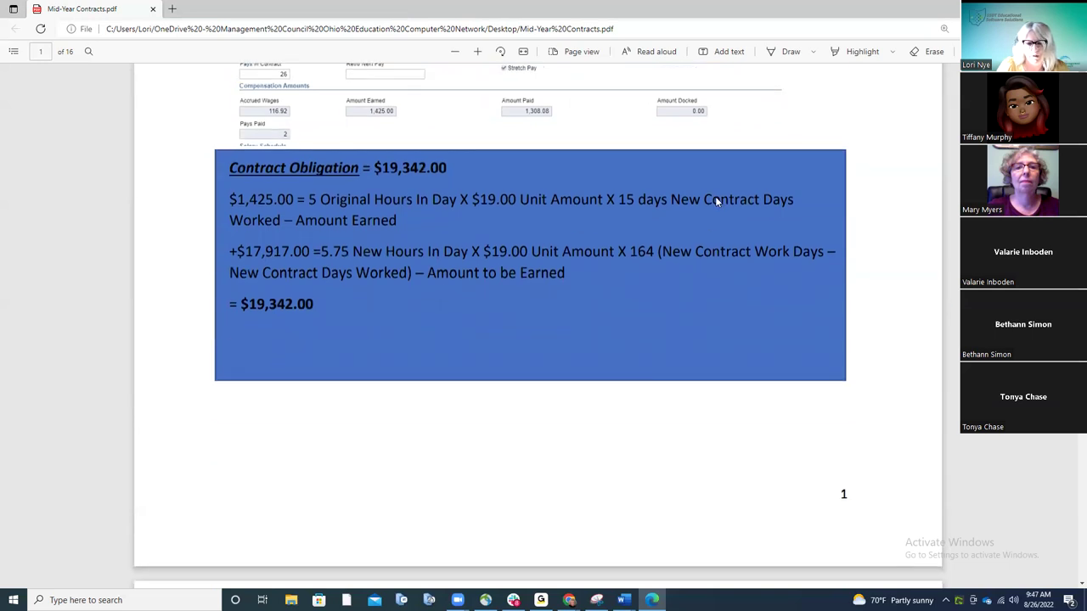
# Read the Mid-Contract with No Retro example's contract amount calculation, sample contract and field-entry instructions on pages 1 and 2 of the PDF
pyautogui.scroll(-3, 716, 202)
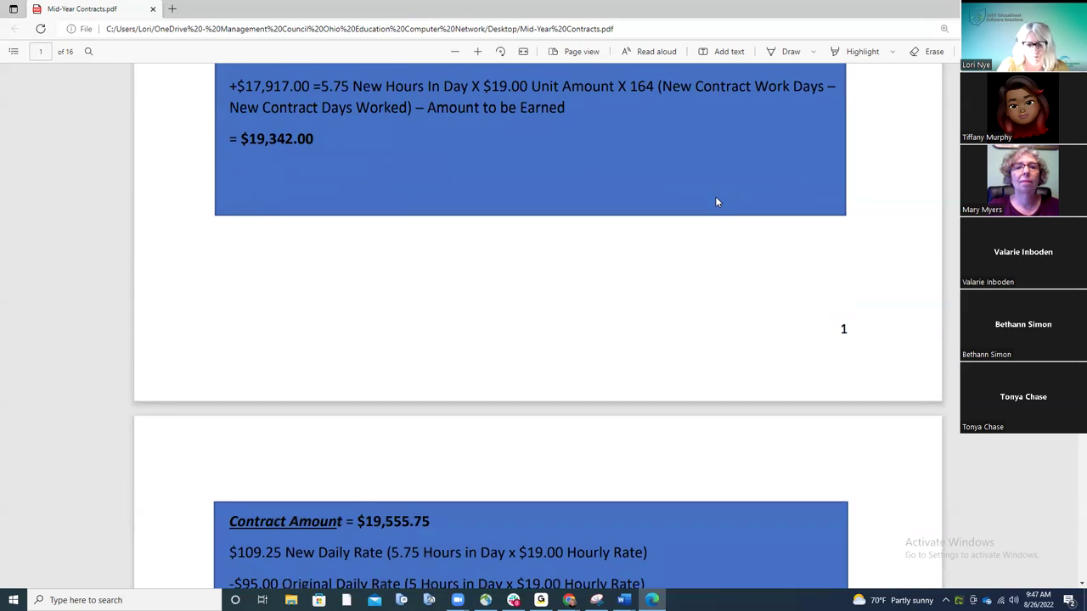
pyautogui.scroll(-3, 716, 202)
pyautogui.scroll(-2, 716, 202)
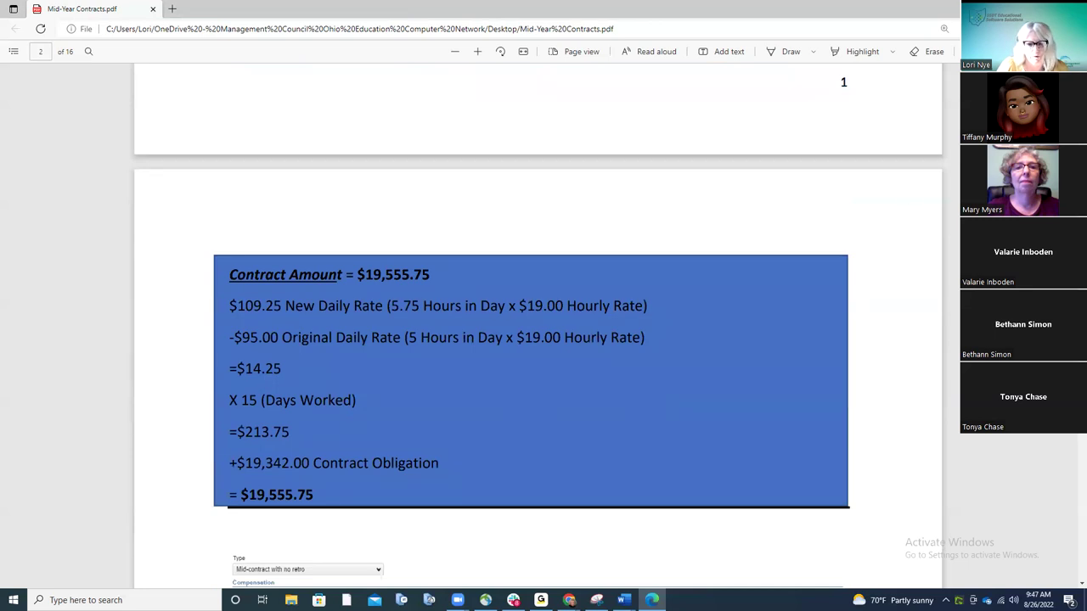
pyautogui.scroll(-1, 540, 333)
pyautogui.scroll(-6, 538, 332)
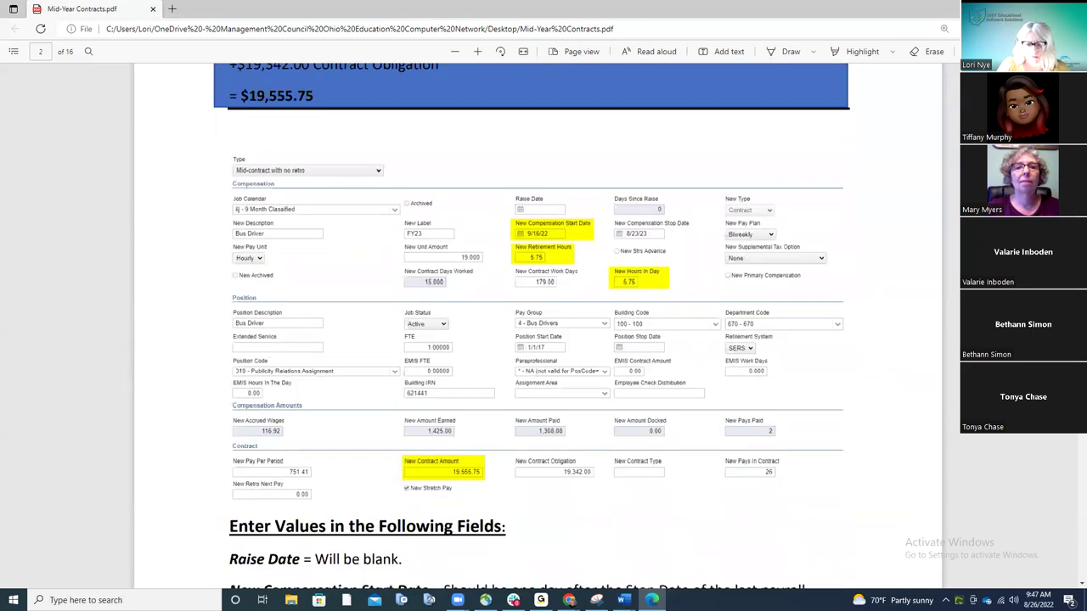
pyautogui.scroll(-1, 537, 331)
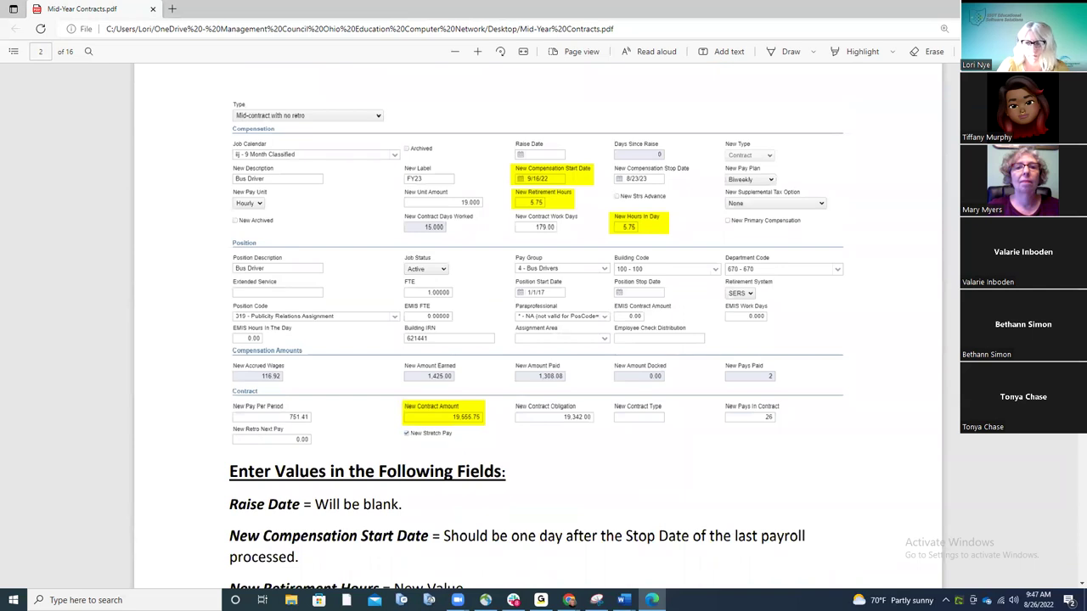
pyautogui.scroll(-3, 538, 331)
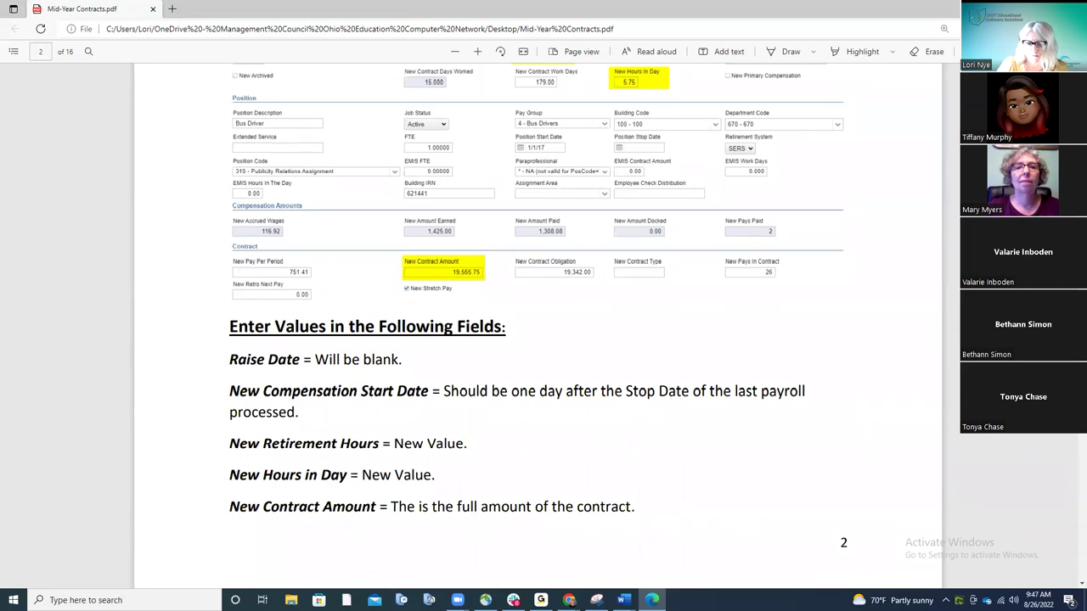
# Skim the remaining mid-year contract examples in the PDF through to the Important Notes on page 16
pyautogui.scroll(-9, 538, 331)
pyautogui.scroll(-20, 537, 331)
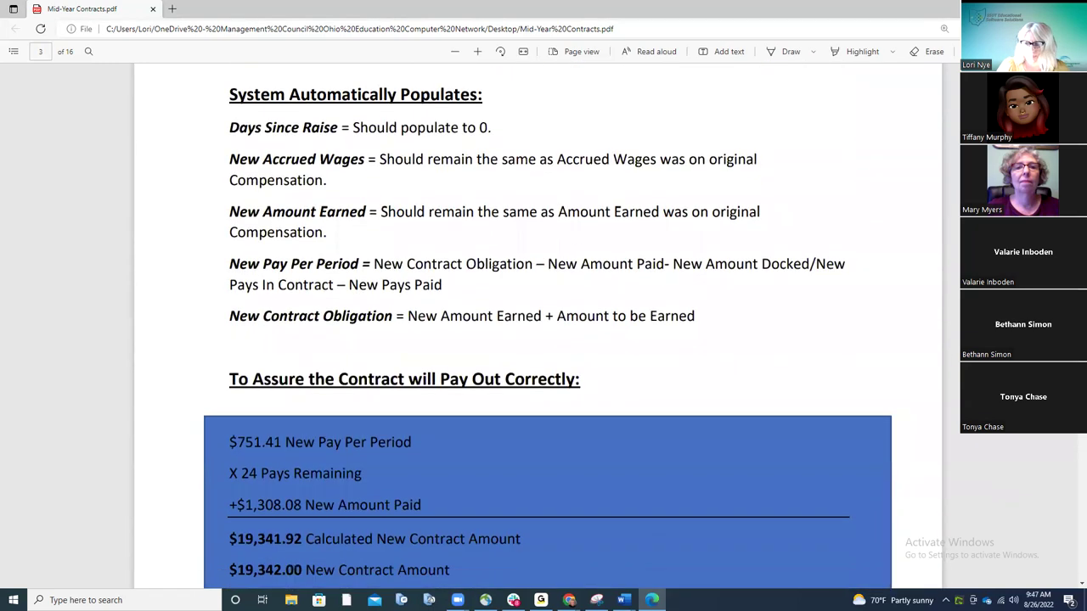
pyautogui.scroll(-20, 538, 332)
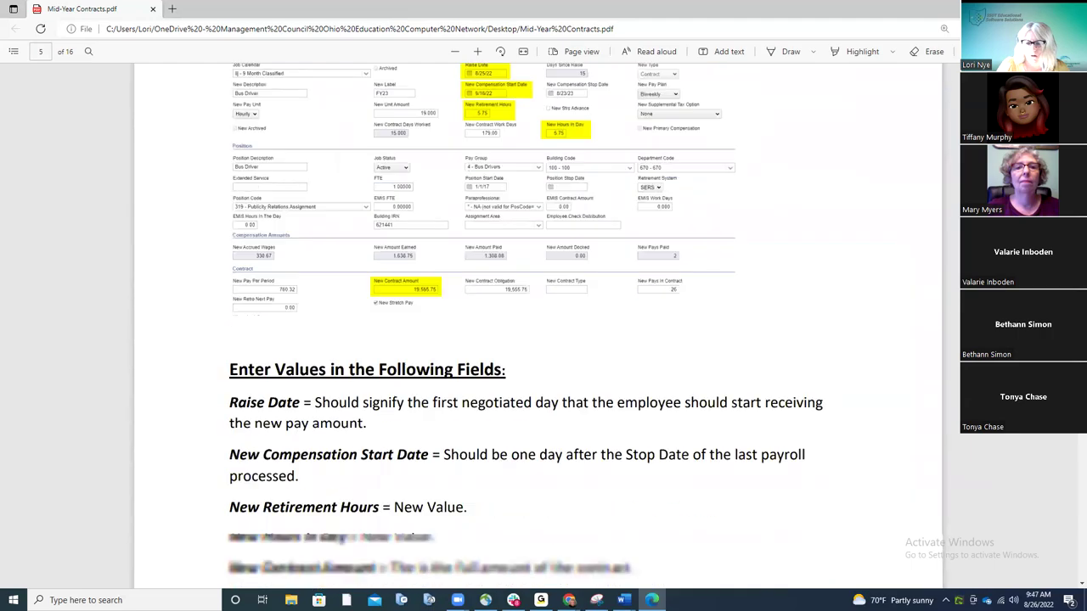
pyautogui.scroll(-20, 537, 331)
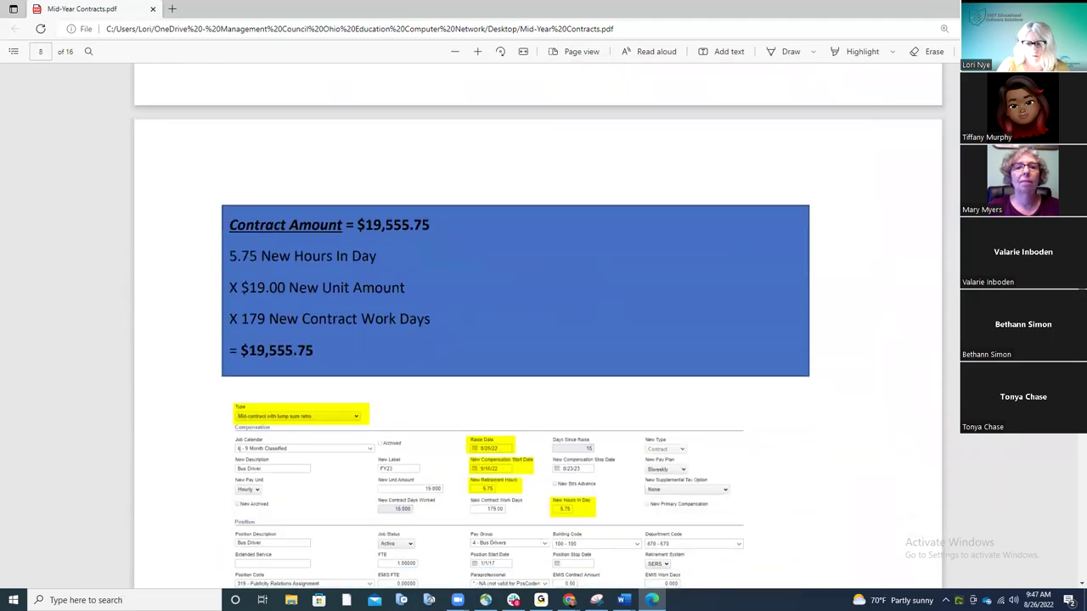
pyautogui.scroll(-20, 538, 331)
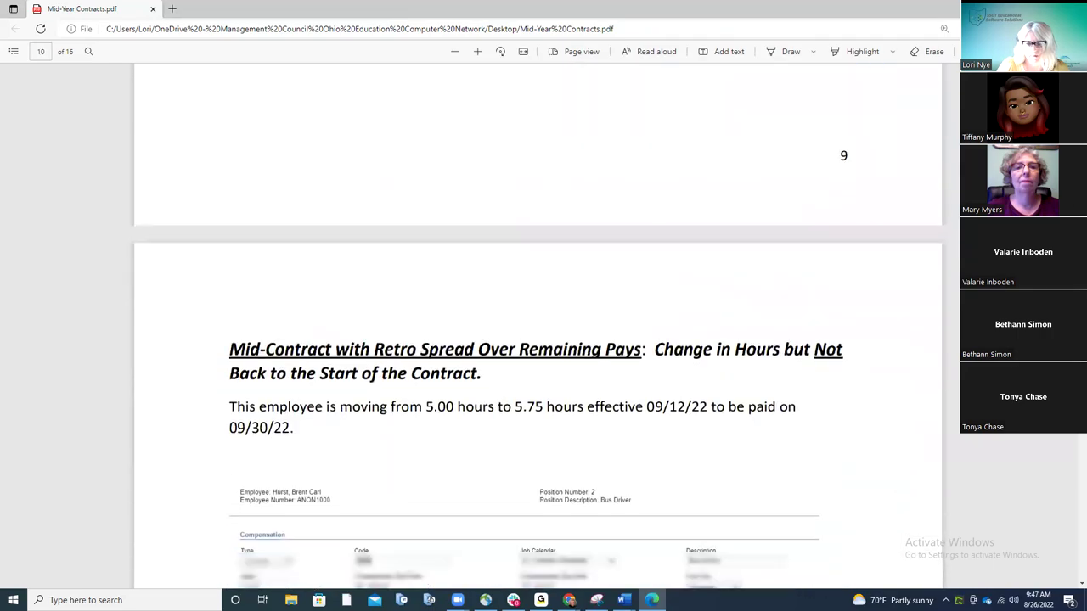
pyautogui.scroll(-10, 919, 369)
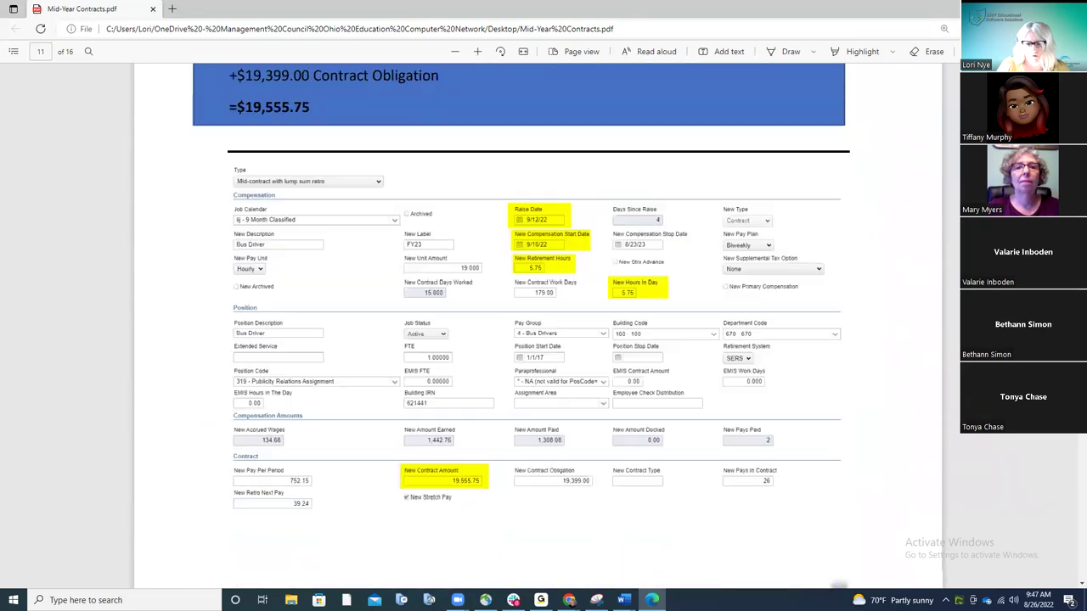
pyautogui.scroll(-15, 919, 369)
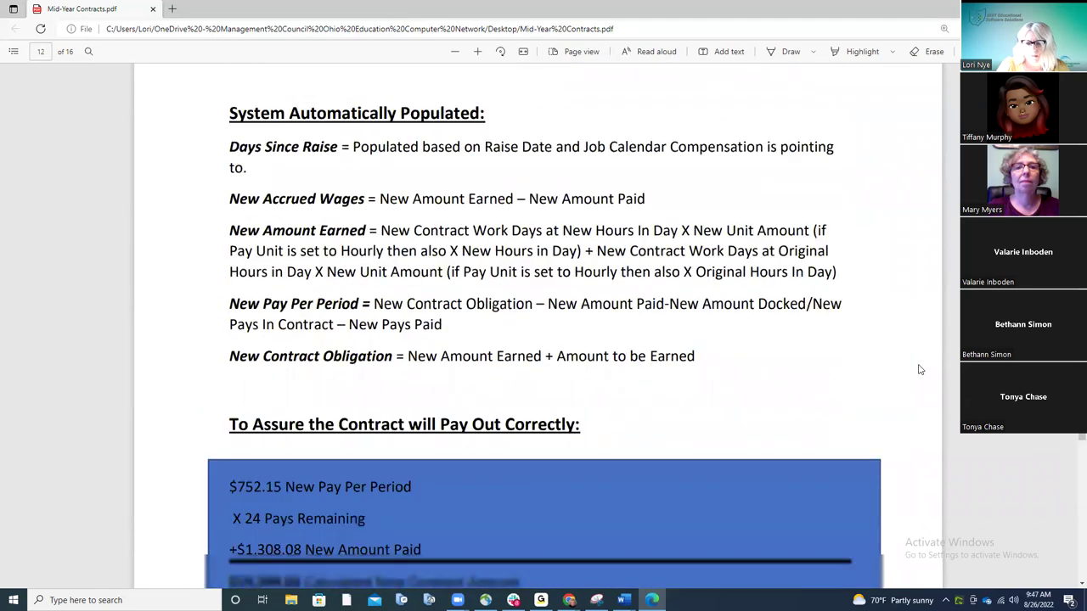
pyautogui.scroll(-15, 920, 370)
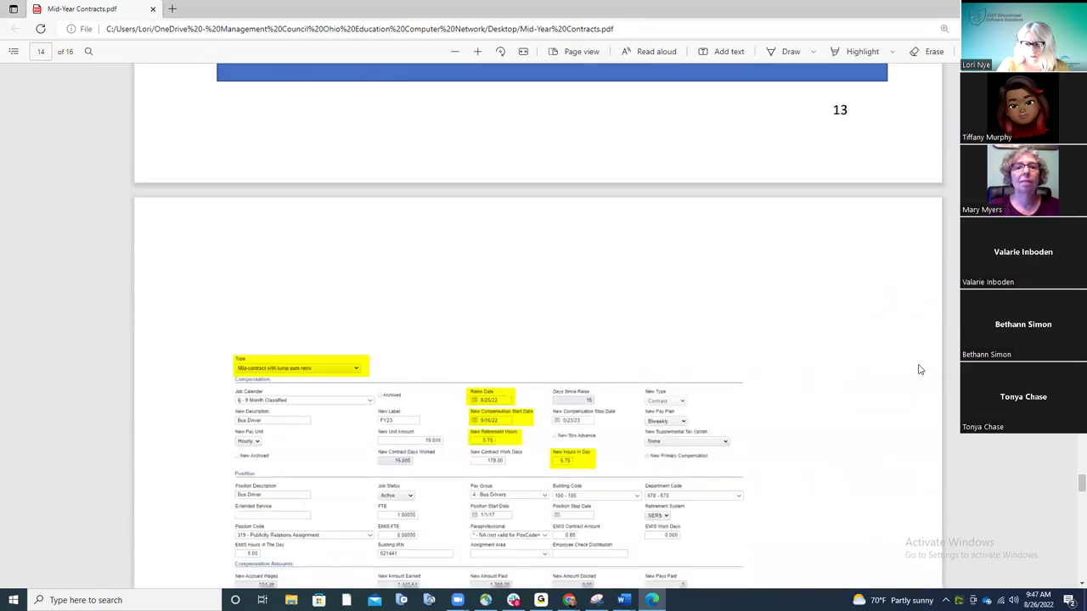
pyautogui.scroll(-15, 920, 369)
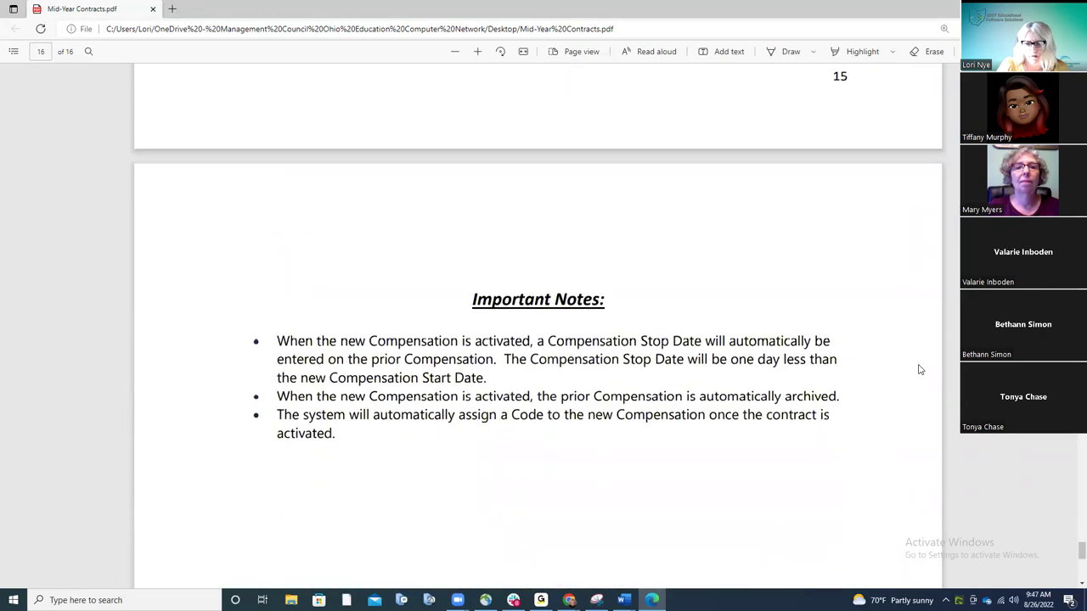
pyautogui.scroll(-3, 920, 369)
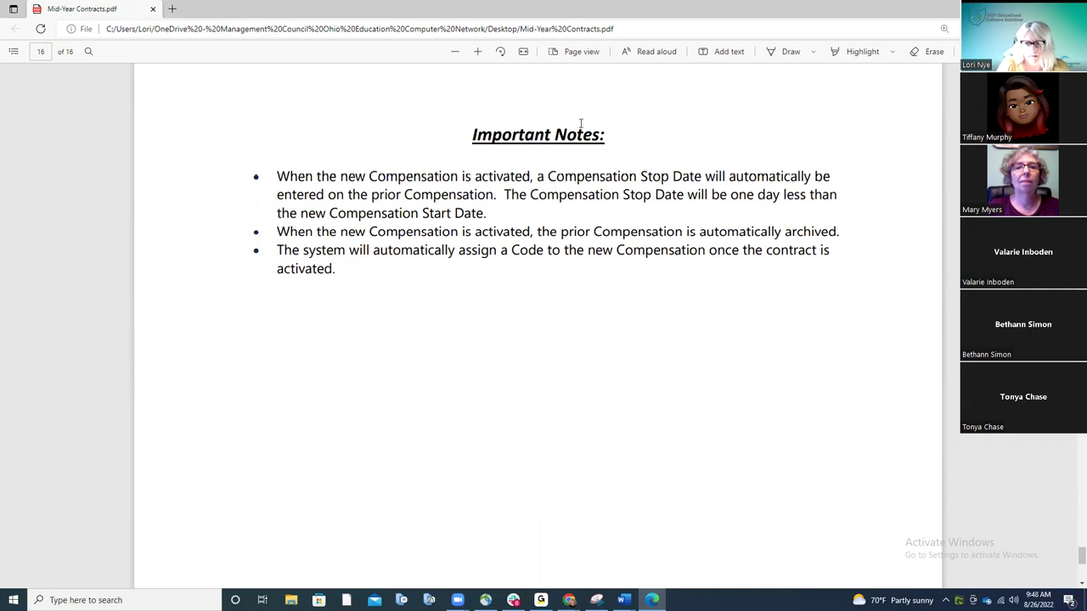
# Switch to the USPS payroll application in Chrome, close the New Contract window without saving and check the original Bus Driver compensation
pyautogui.hotkey('alt', 'Tab')
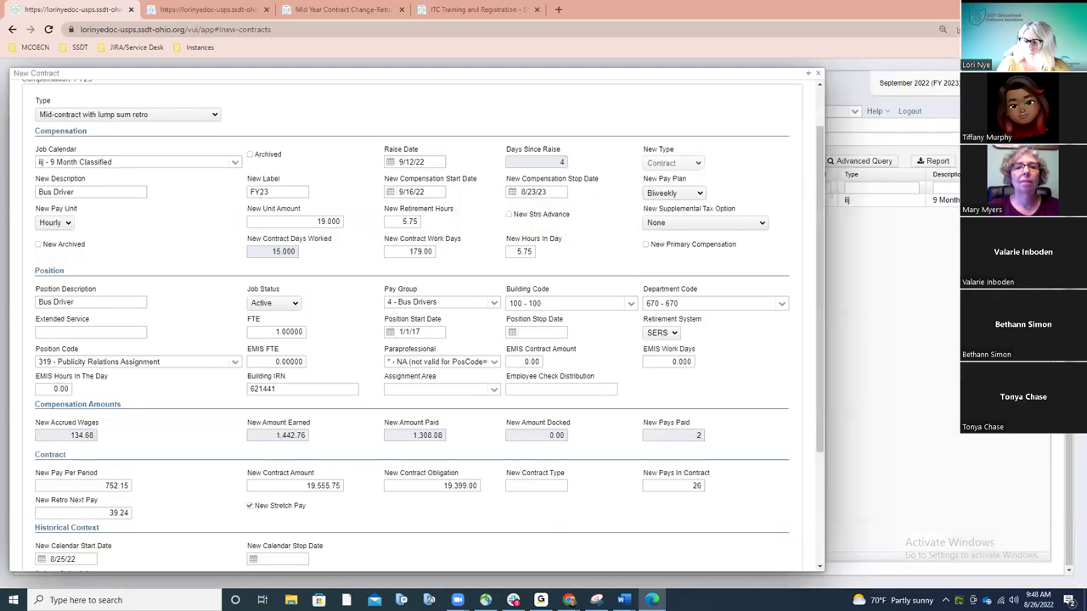
pyautogui.click(817, 74)
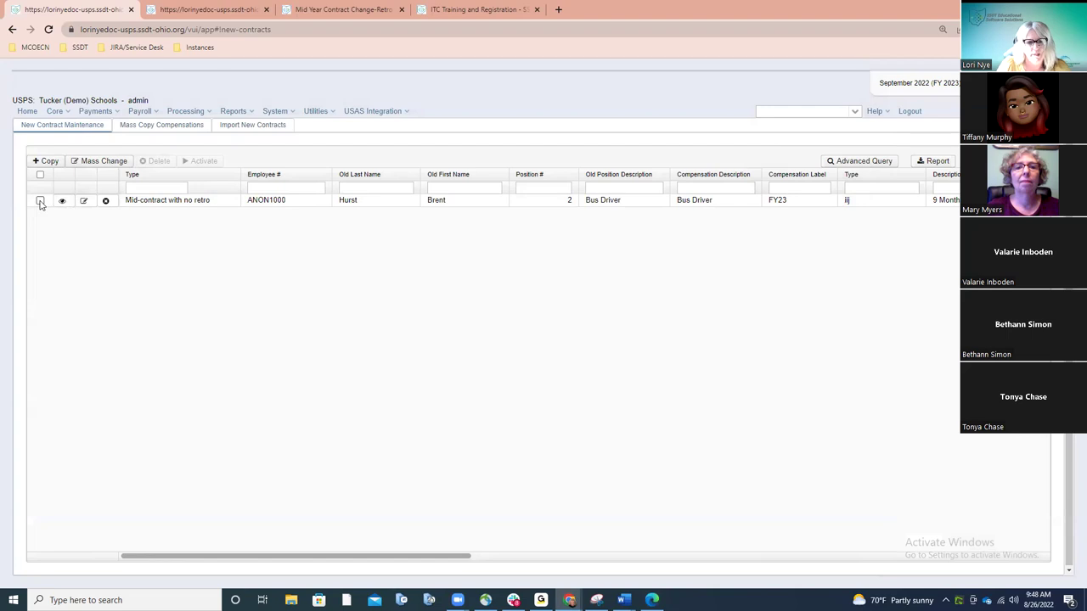
pyautogui.click(40, 201)
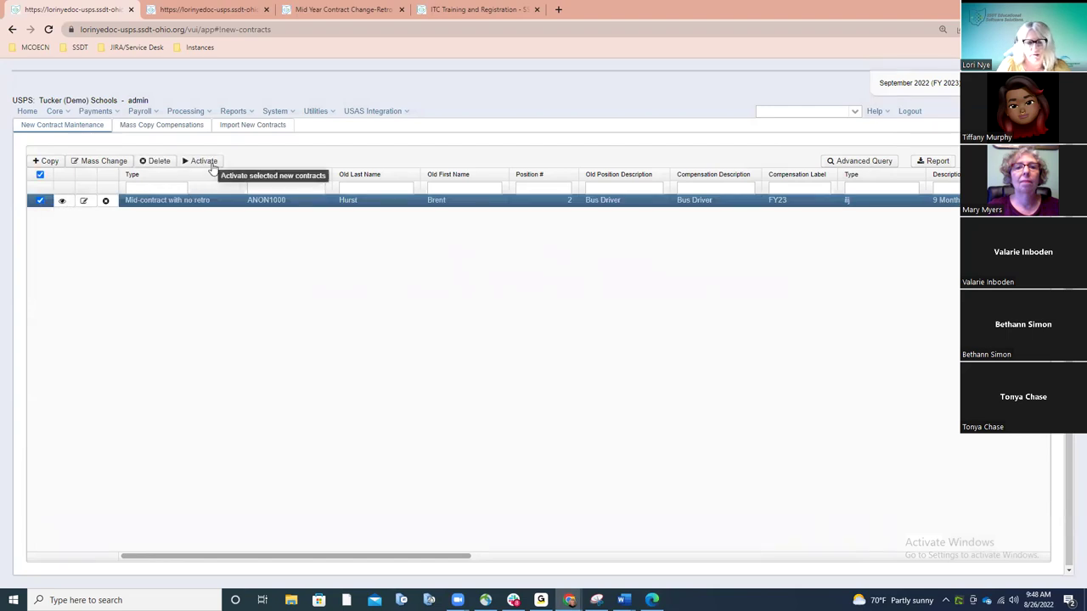
pyautogui.click(40, 201)
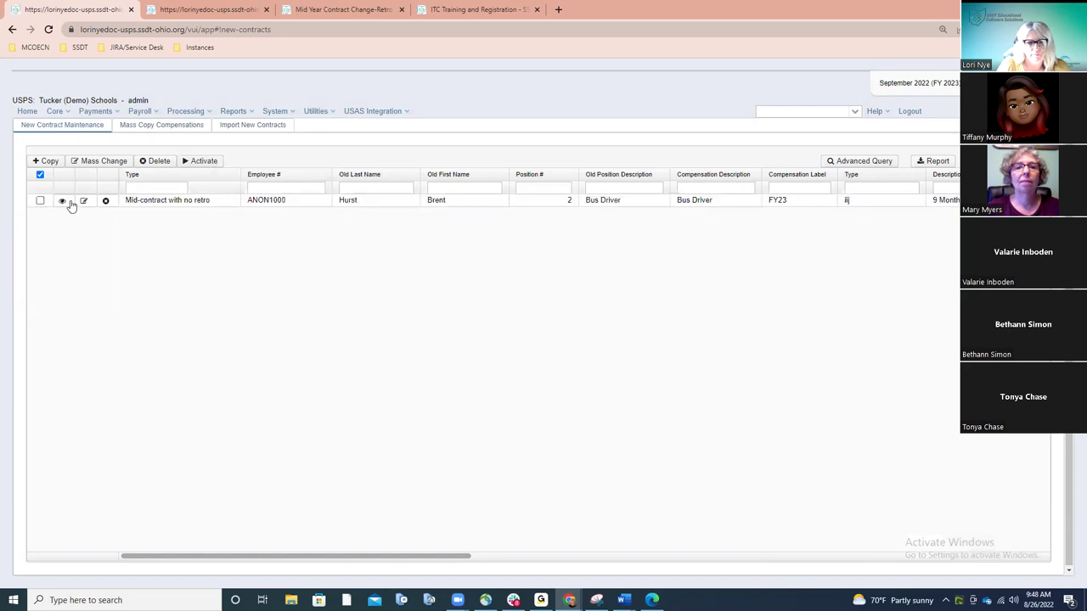
pyautogui.click(185, 8)
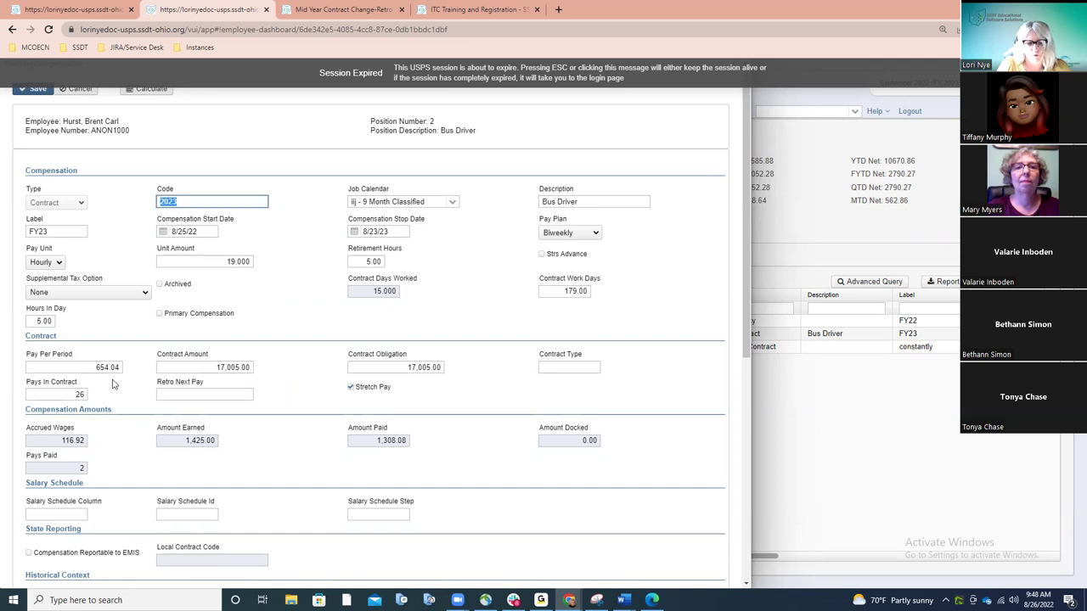
pyautogui.click(90, 11)
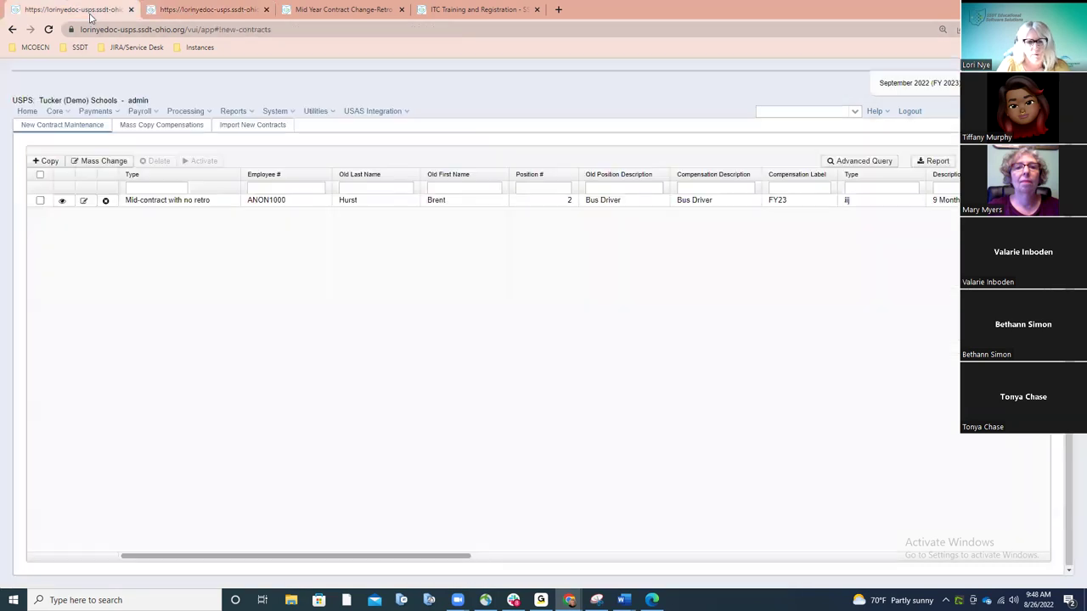
# Activate the Bus Driver mid-contract with no retro, transferring the primary compensation flag to the new compensation
pyautogui.click(39, 200)
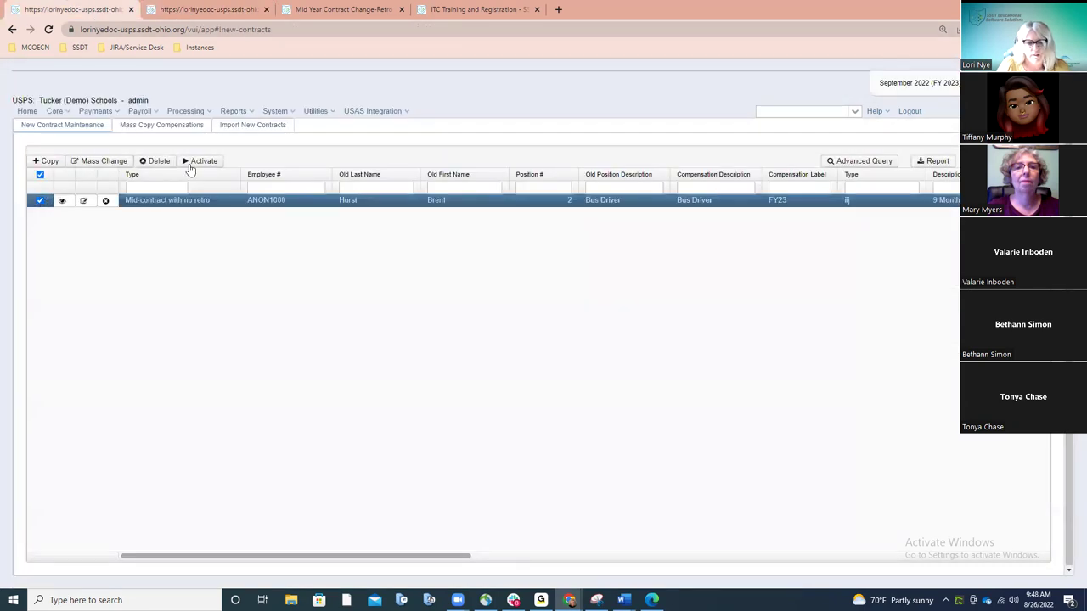
pyautogui.click(192, 163)
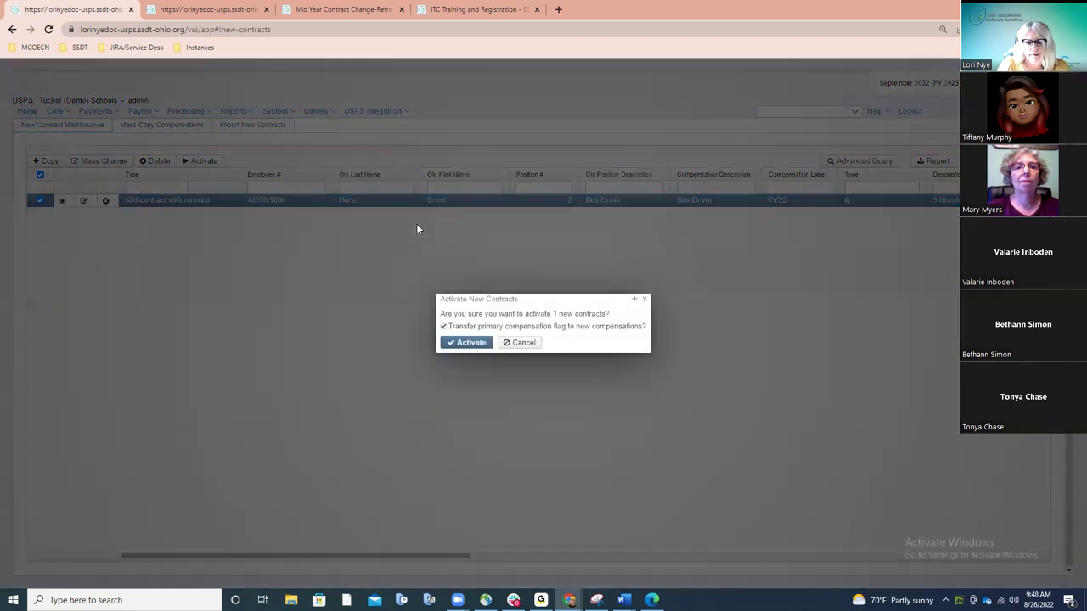
pyautogui.click(480, 345)
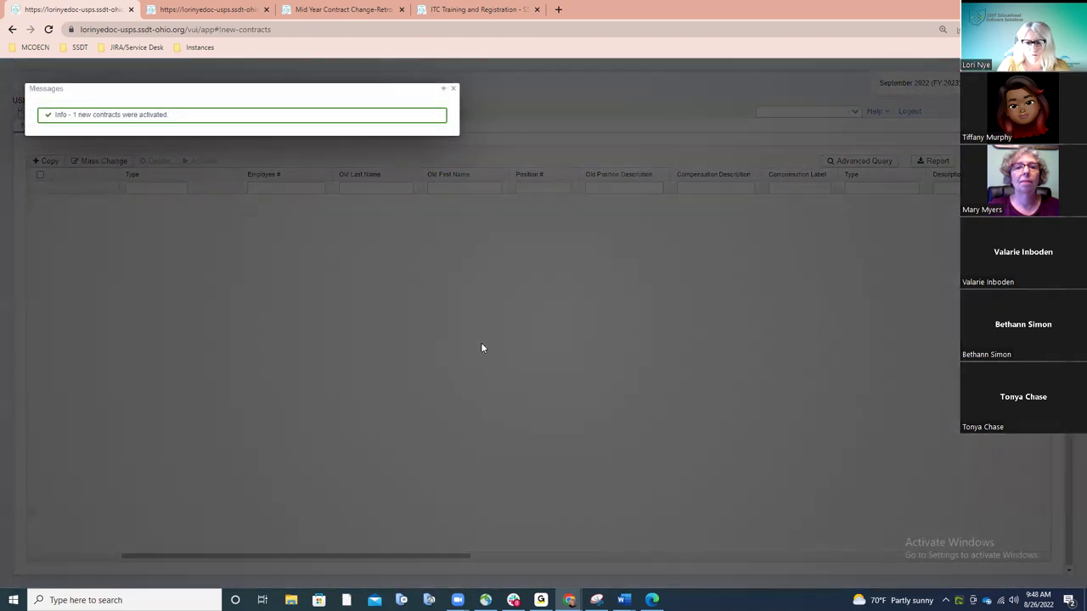
pyautogui.click(452, 89)
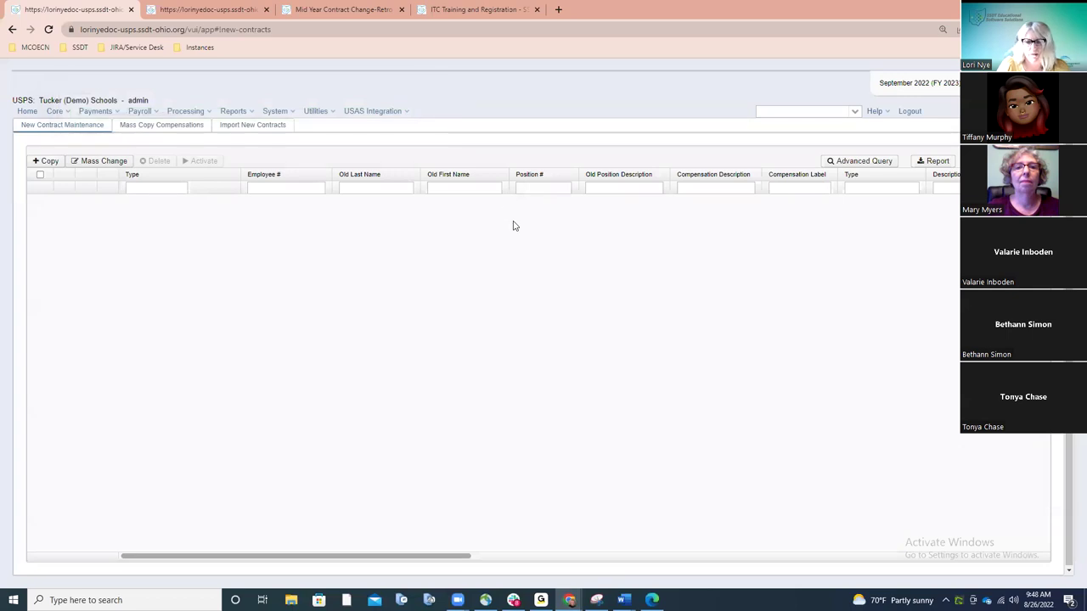
# Open the employee's dashboard compensations and examine the Position 2 Bus Driver FY23 contract's code, dates, amounts and historical context
pyautogui.click(773, 112)
pyautogui.write('hurst')
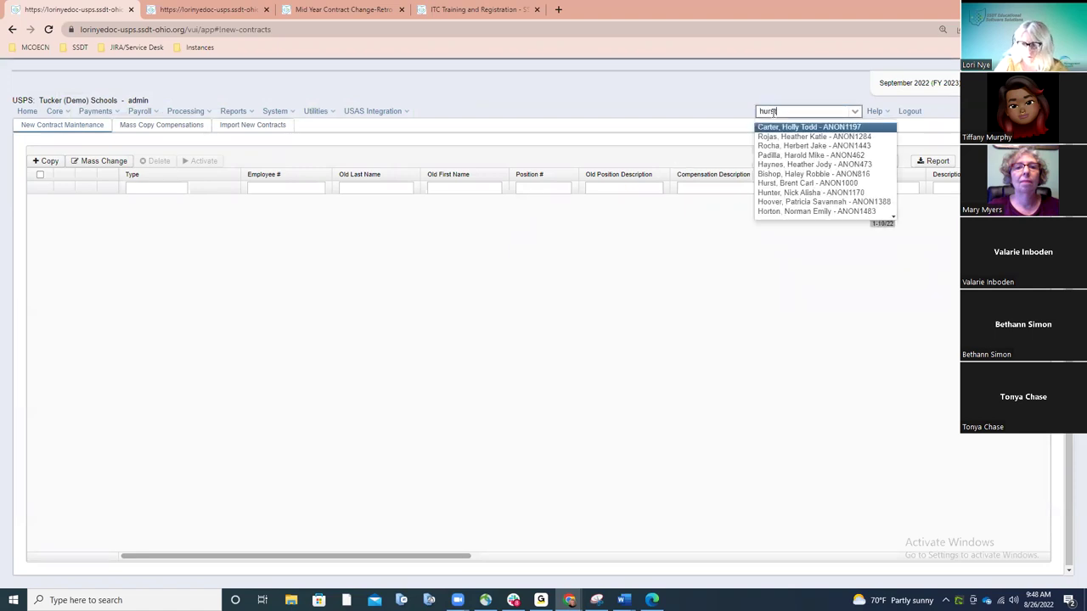
pyautogui.click(806, 126)
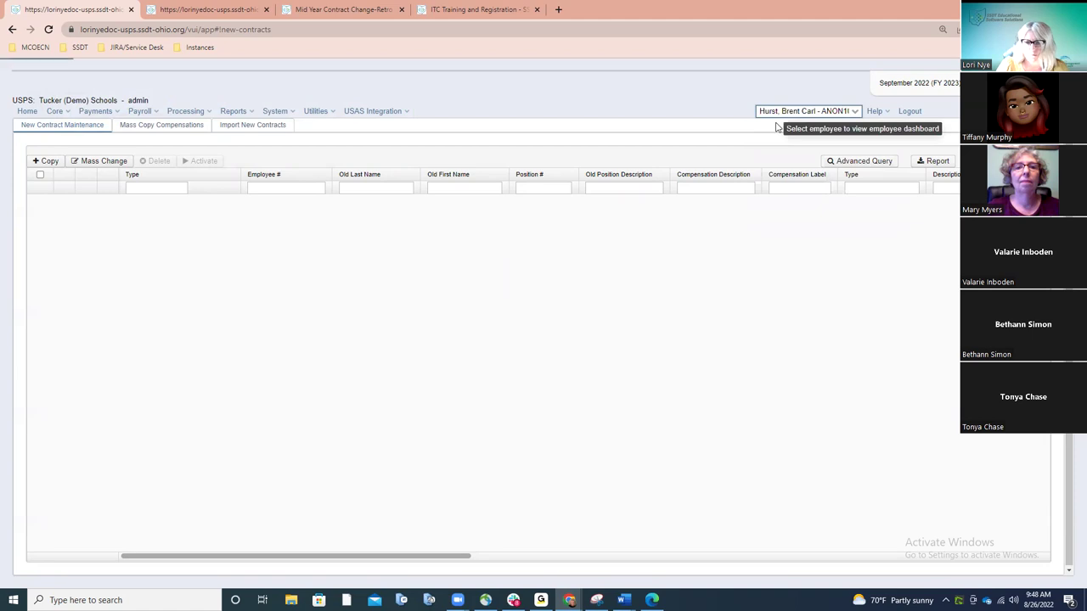
pyautogui.click(109, 278)
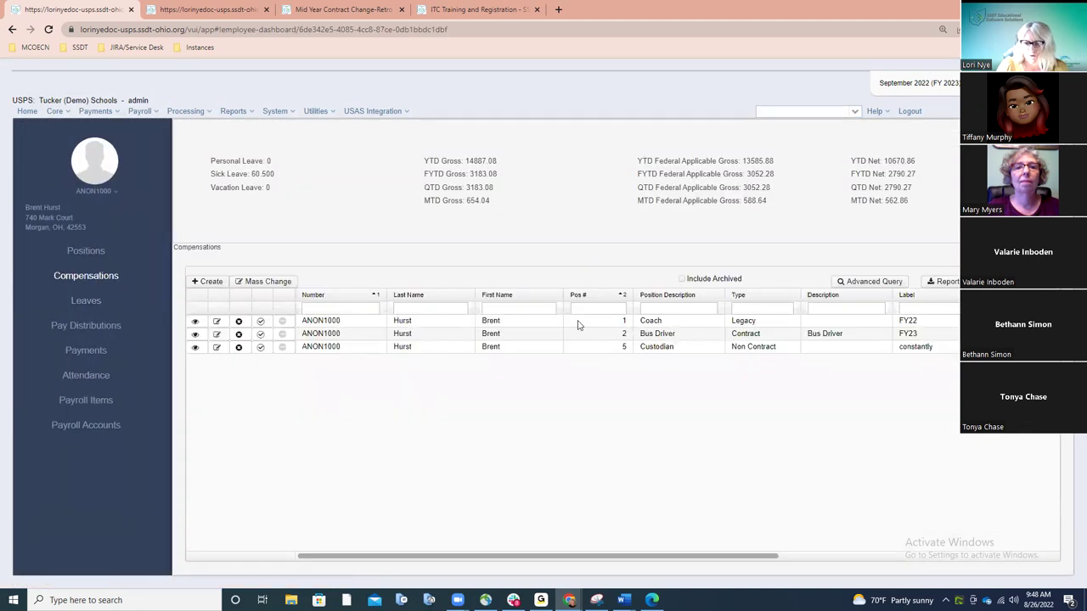
pyautogui.click(197, 336)
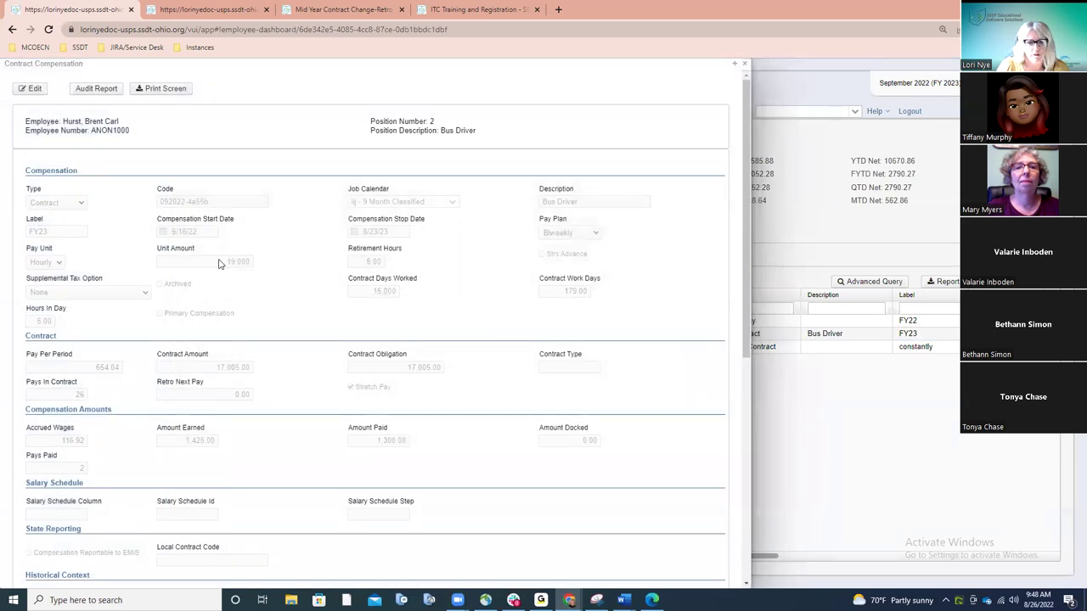
pyautogui.scroll(-3, 218, 264)
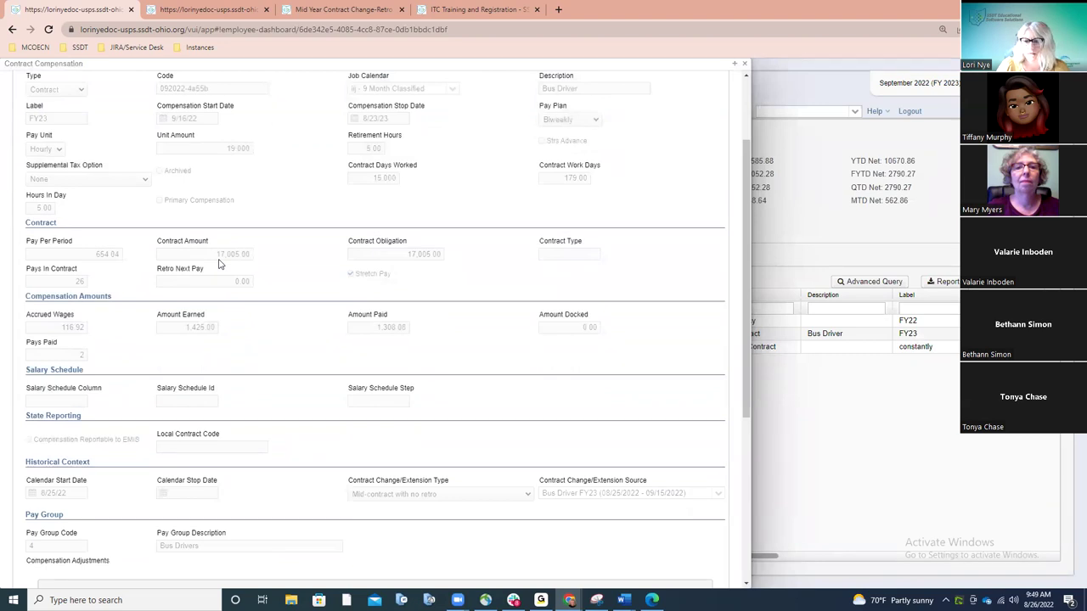
pyautogui.scroll(3, 218, 264)
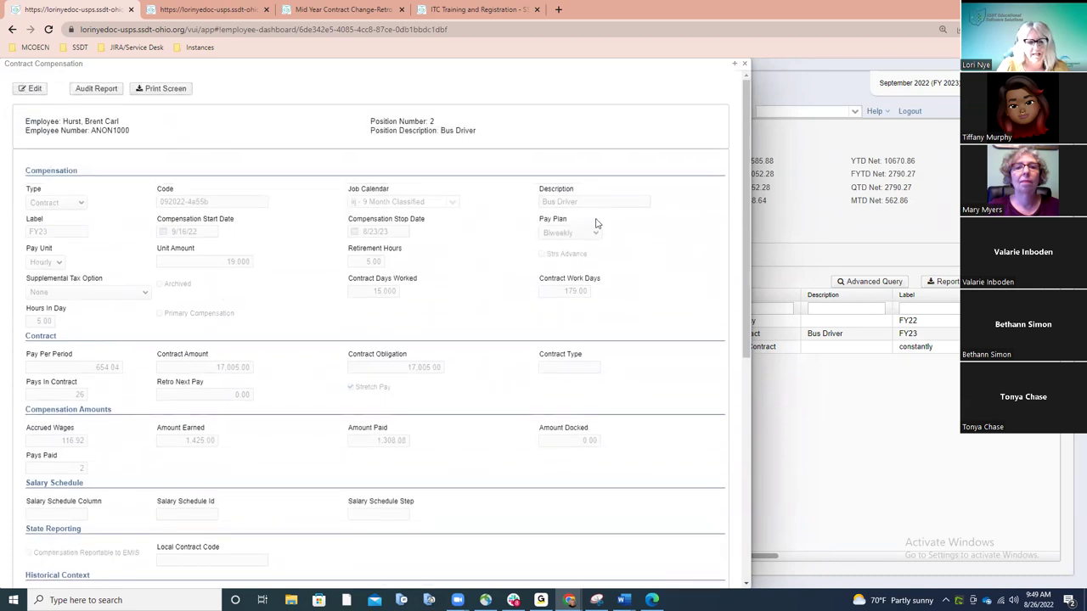
pyautogui.click(745, 65)
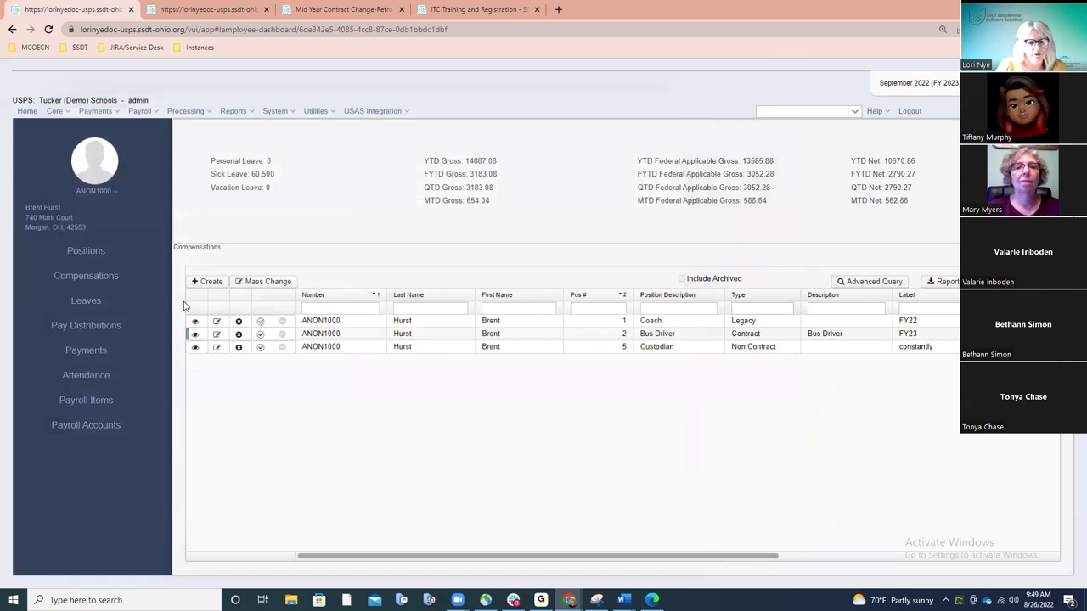
# Start a new contract copied from the employee's existing Position 2 Bus Driver FY23 compensation
pyautogui.click(189, 112)
pyautogui.click(196, 146)
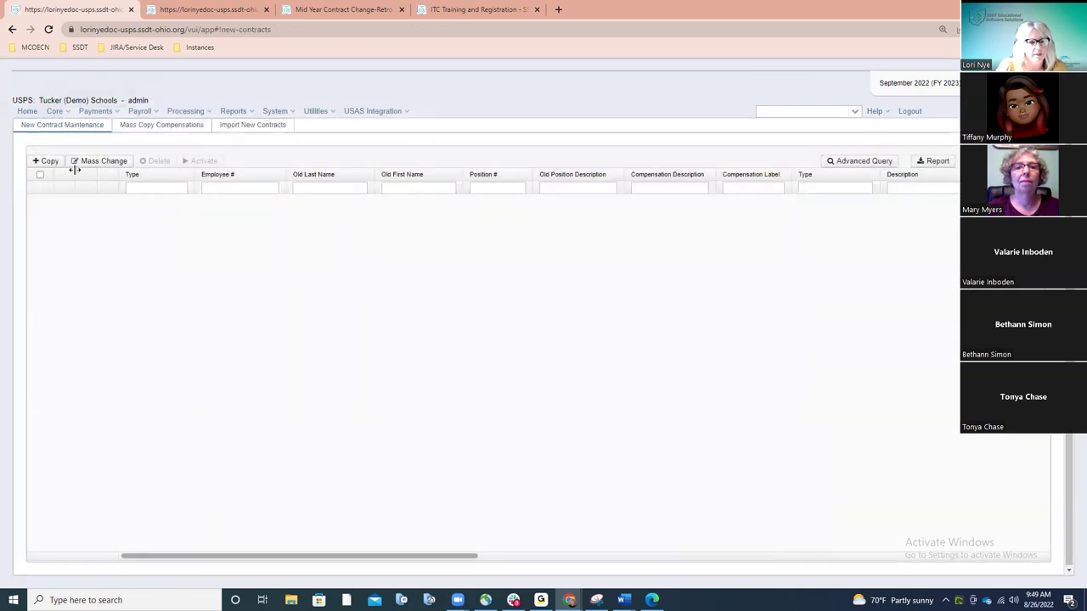
pyautogui.click(47, 161)
pyautogui.click(143, 89)
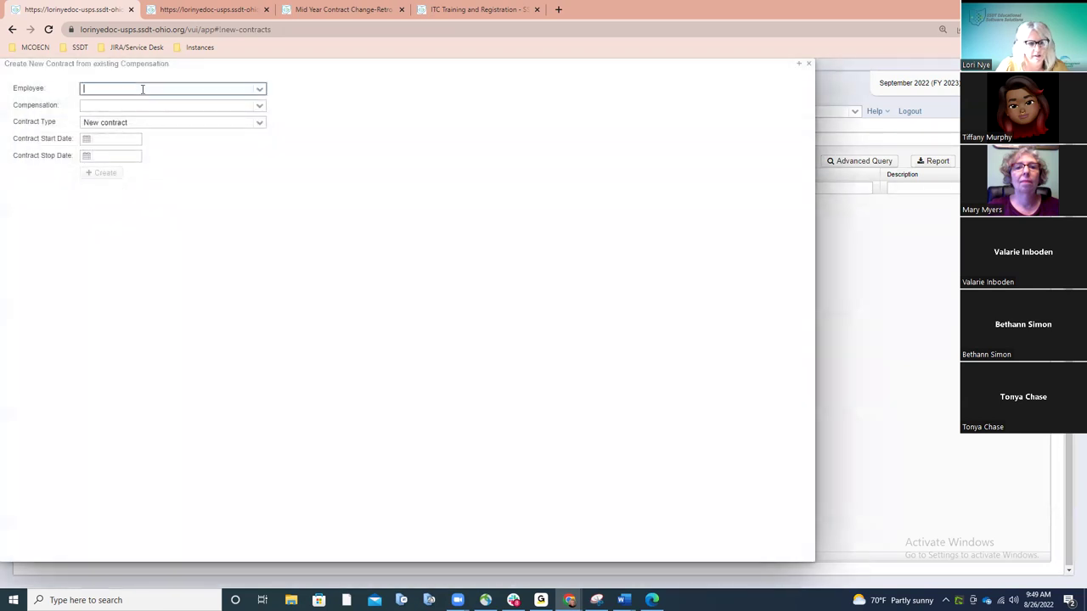
pyautogui.write('hurst')
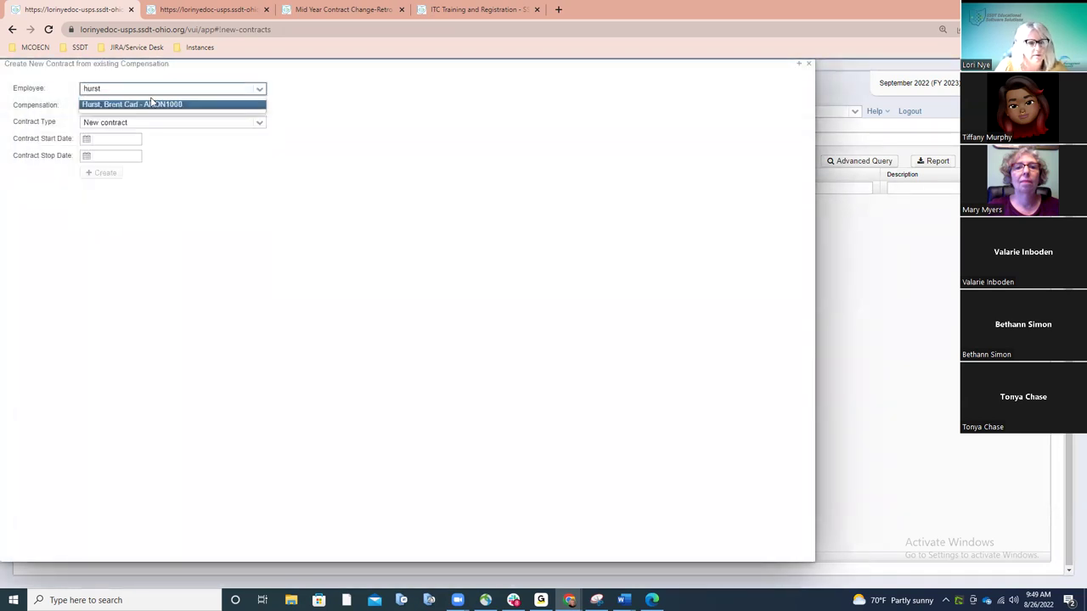
pyautogui.click(153, 102)
pyautogui.click(259, 106)
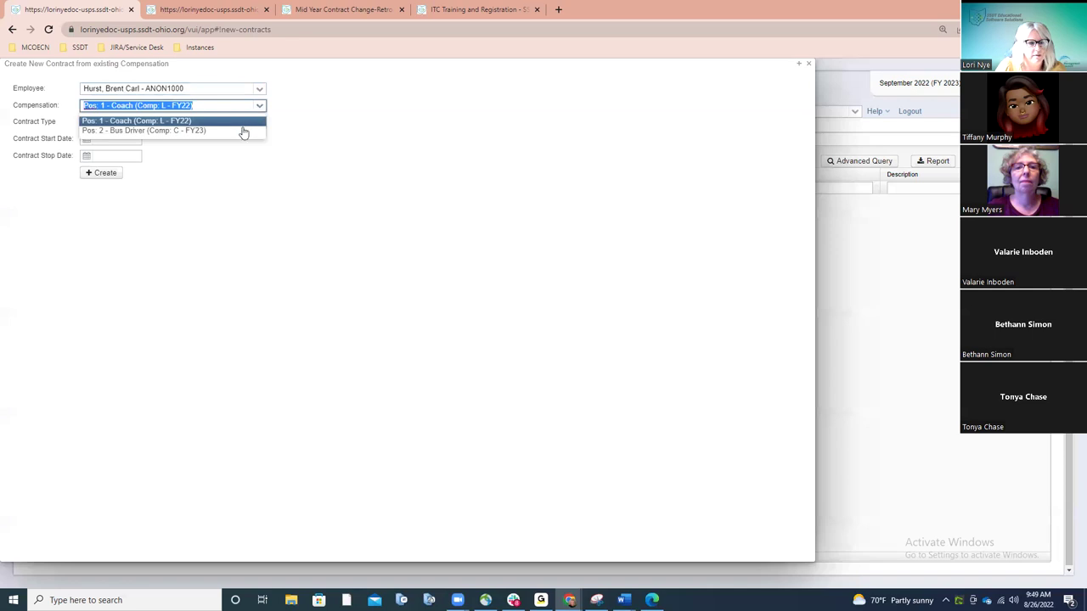
pyautogui.click(244, 131)
# Create it as a mid-contract with retro spread over remaining pays, with contract start date 9/16/22
pyautogui.click(259, 123)
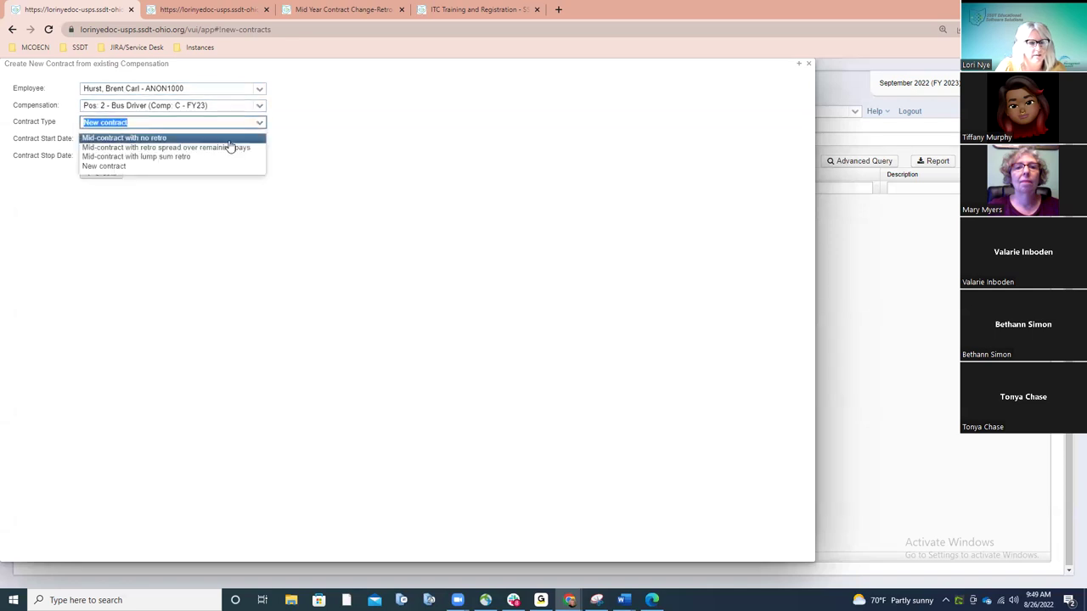
pyautogui.click(229, 146)
pyautogui.click(116, 140)
pyautogui.write('091622')
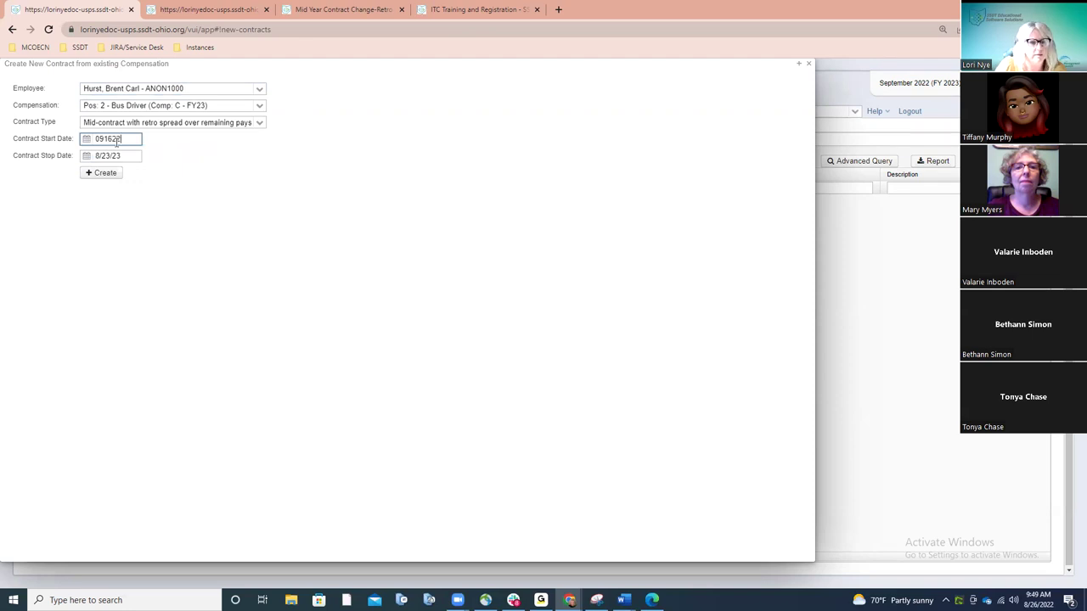
pyautogui.click(117, 172)
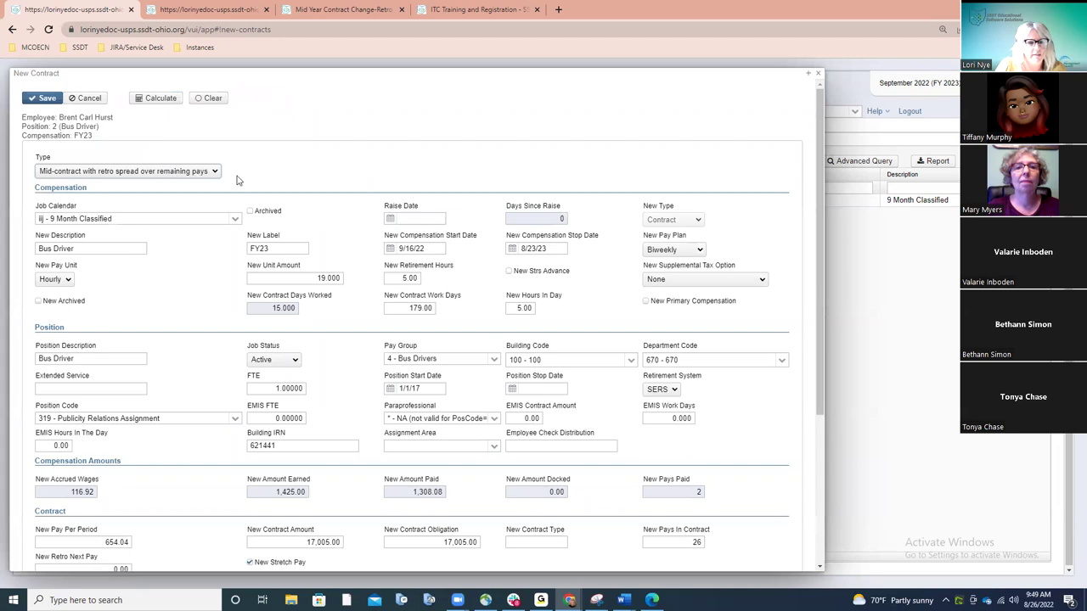
# Set the raise date to 8/25/22 and both the new retirement hours and new hours in day to 5.75
pyautogui.click(390, 218)
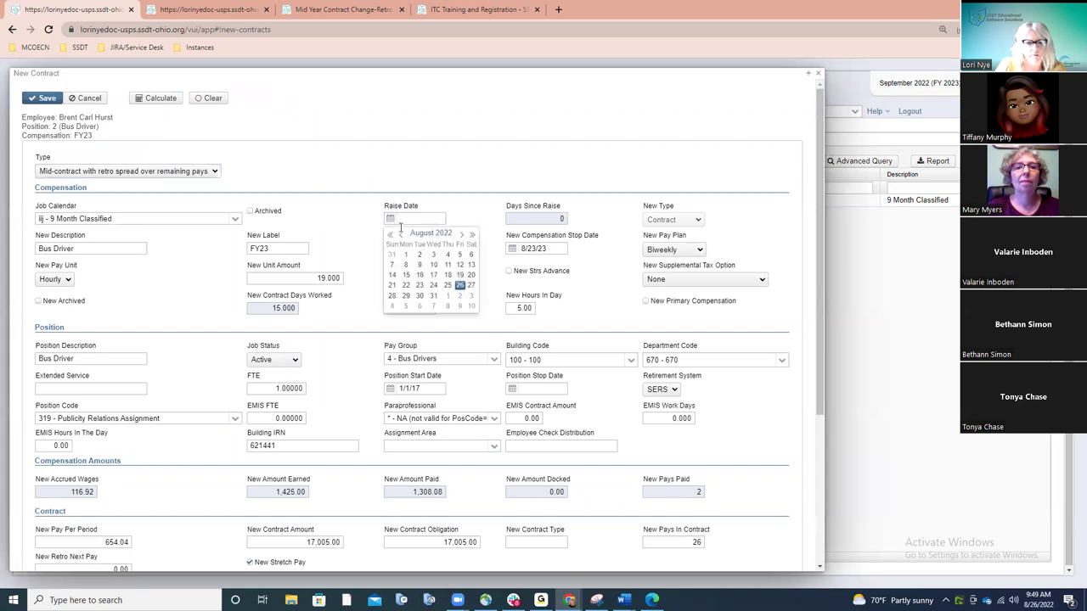
pyautogui.click(449, 286)
pyautogui.scroll(-1, 412, 222)
pyautogui.doubleClick(412, 223)
pyautogui.write('5.75')
pyautogui.doubleClick(516, 251)
pyautogui.write('5.75')
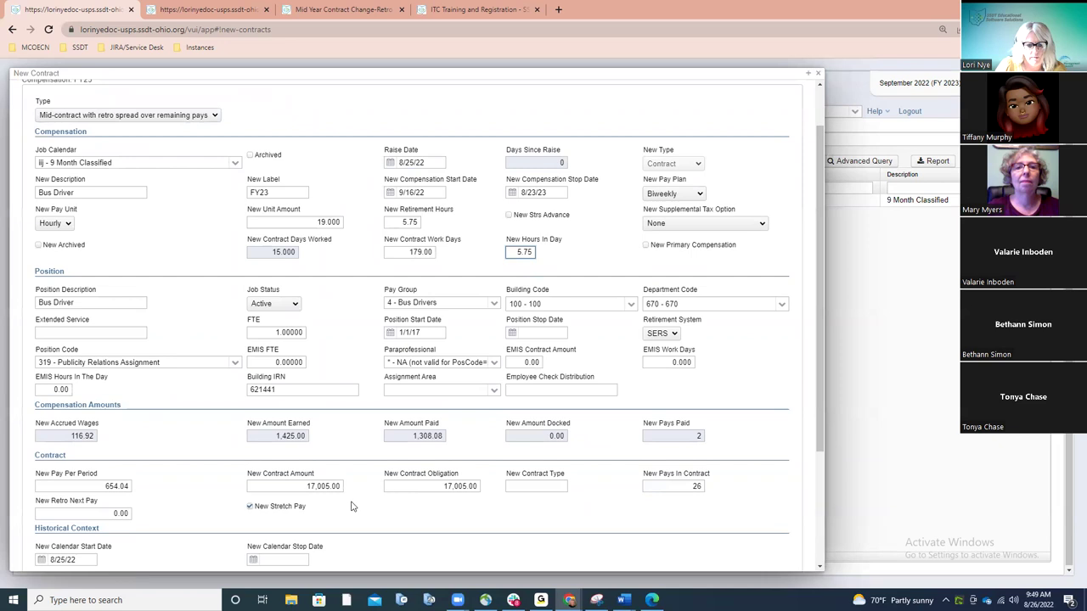
# Set the new contract amount to 19,555.75 and save the contract
pyautogui.doubleClick(307, 486)
pyautogui.write('19555.75')
pyautogui.scroll(1, 170, 188)
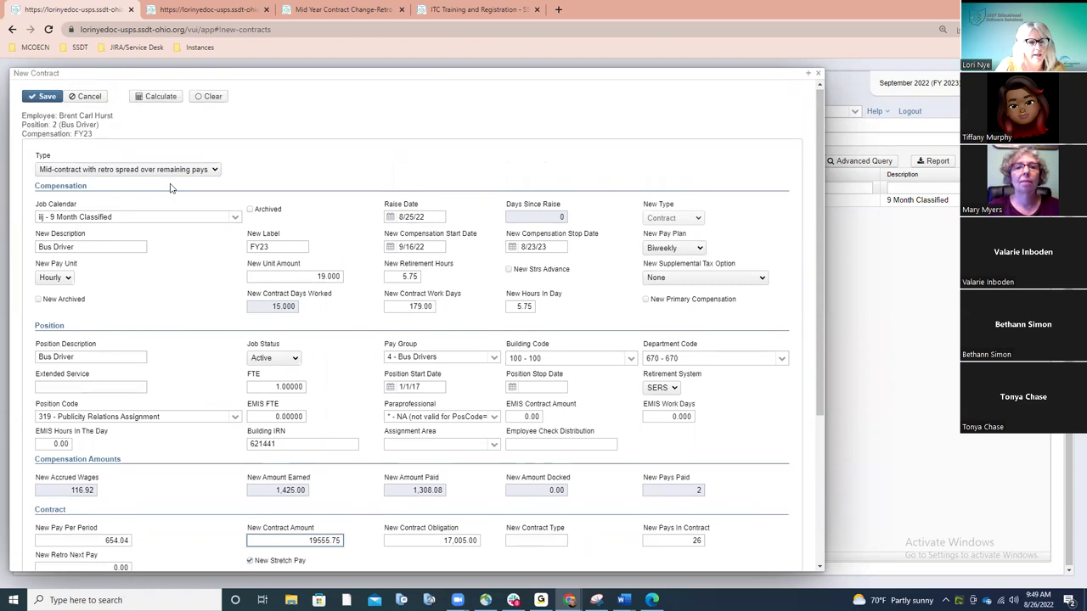
pyautogui.click(45, 96)
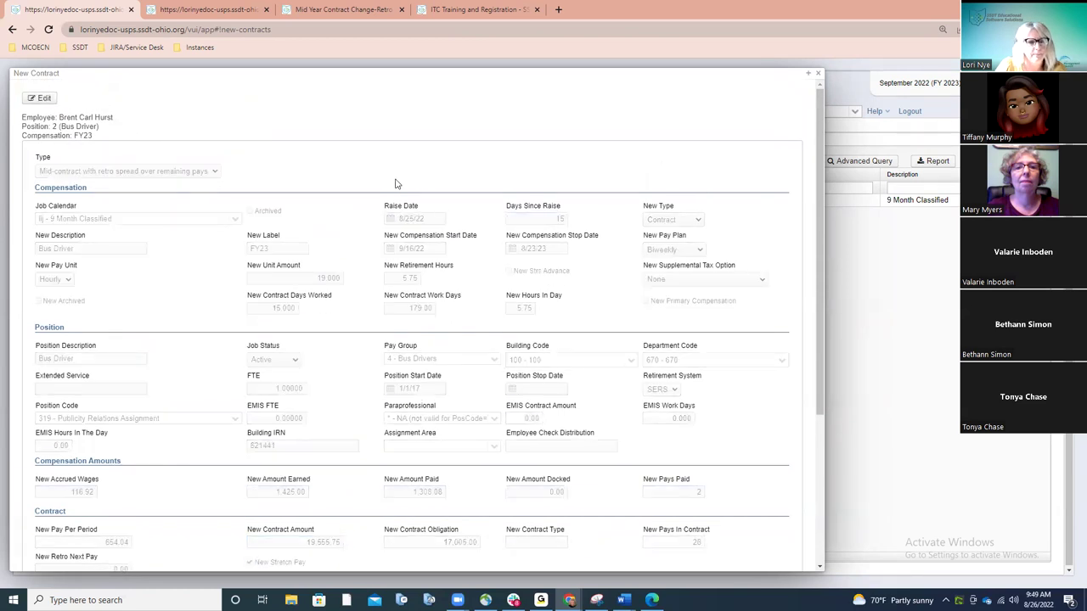
# Reopen the saved contract for editing, recalculate its amounts, save it again and close it
pyautogui.click(44, 99)
pyautogui.click(154, 101)
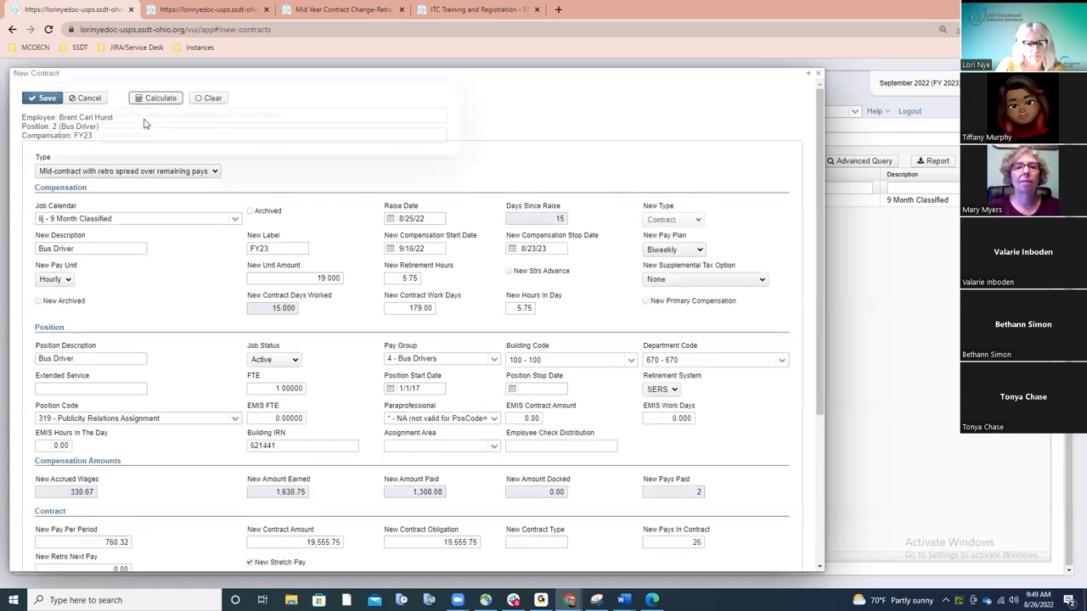
pyautogui.click(453, 90)
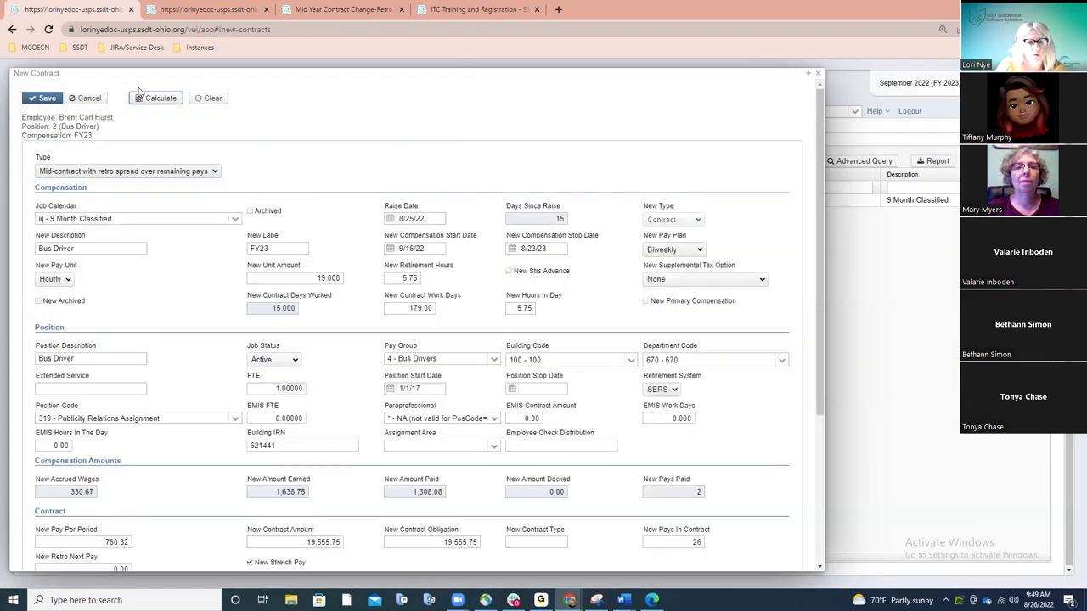
pyautogui.click(46, 100)
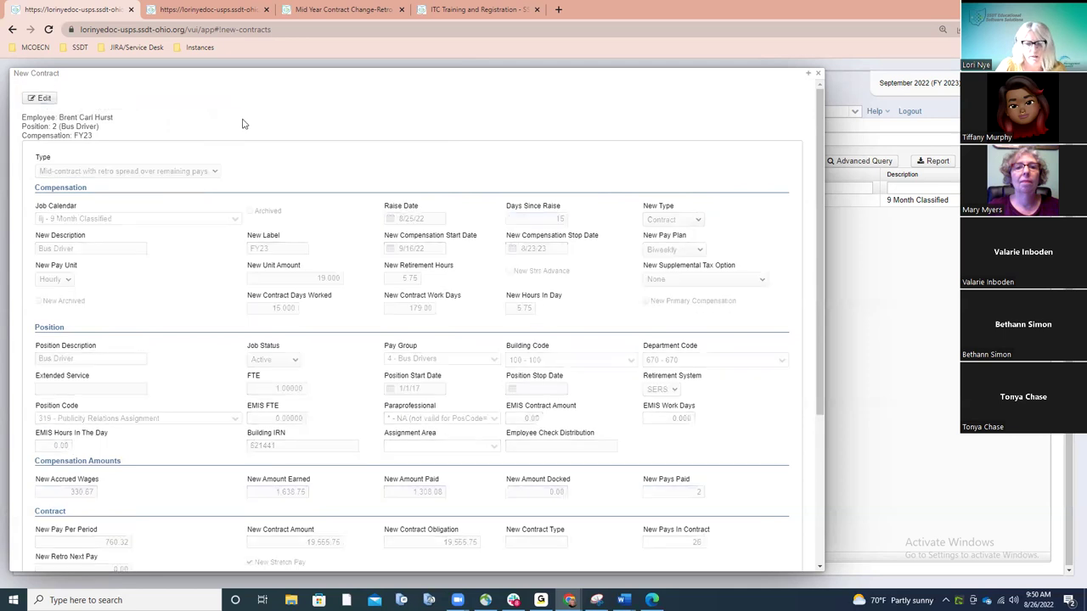
pyautogui.click(818, 73)
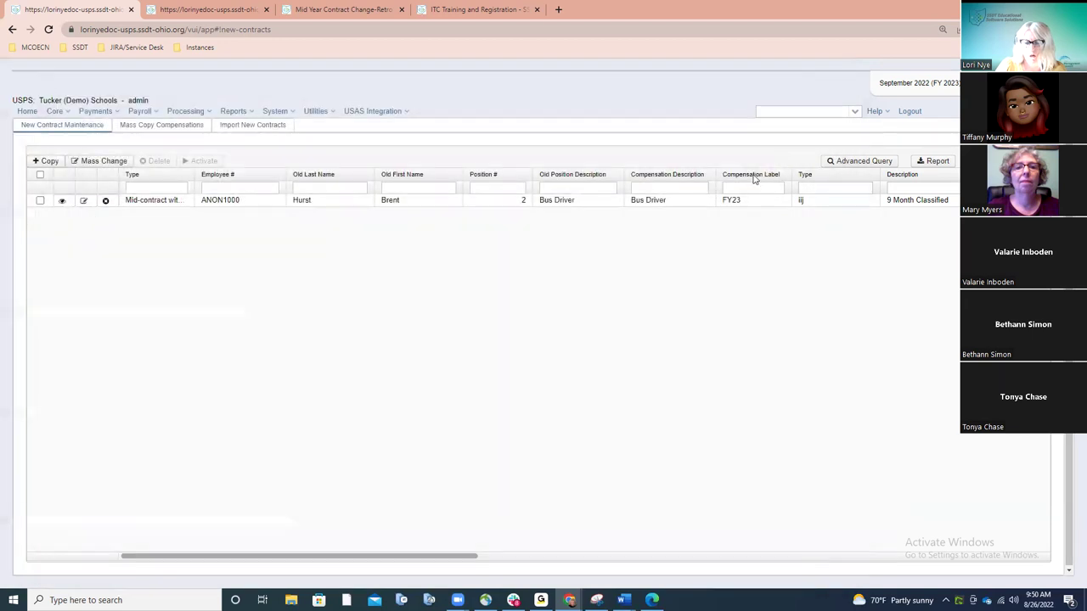
# Activate the Bus Driver retro-spread contract, transferring the primary compensation flag to the new compensation
pyautogui.click(40, 201)
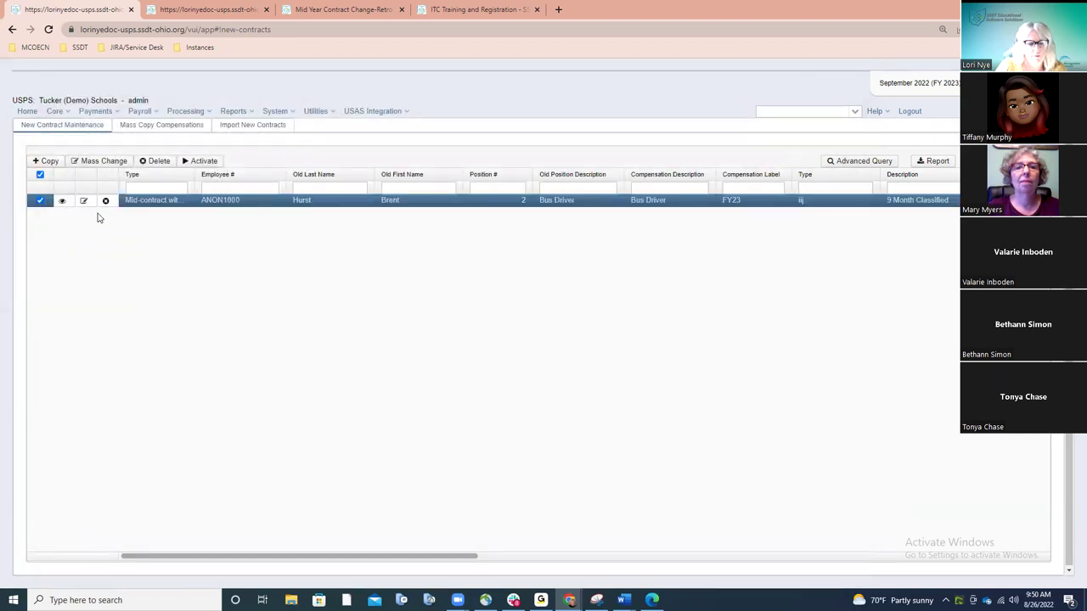
pyautogui.click(204, 161)
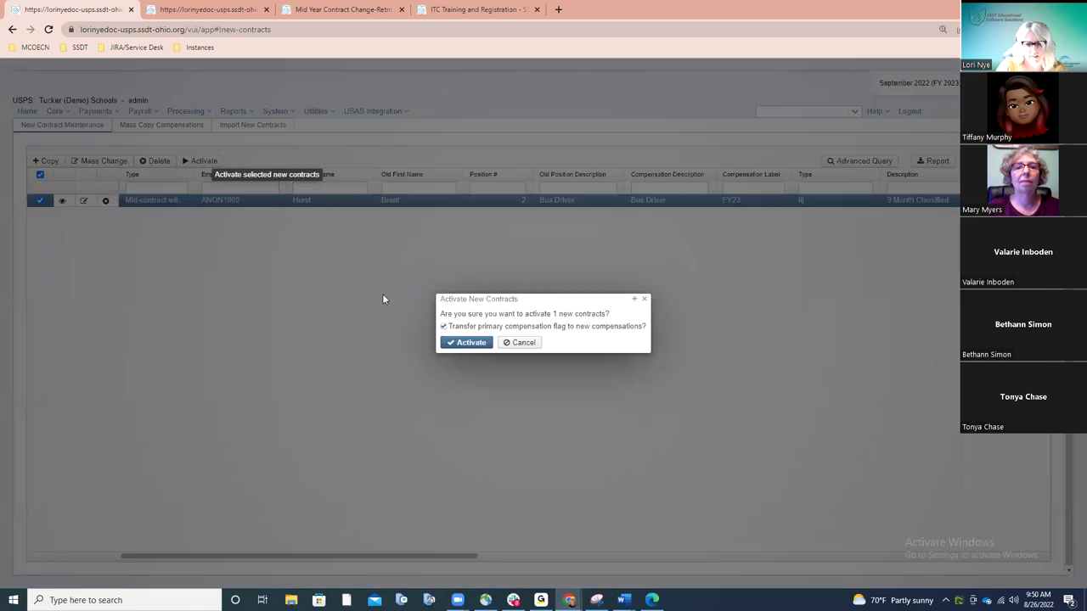
pyautogui.click(475, 346)
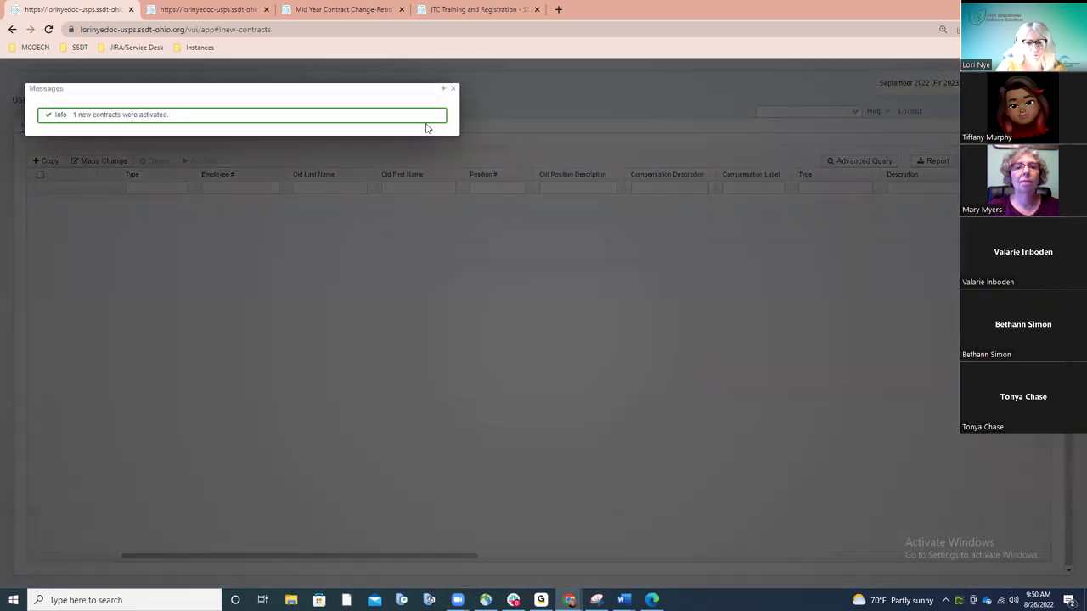
pyautogui.click(455, 89)
# Open the employee's dashboard compensations and examine the newly activated Bus Driver contract's pay amounts, hours and historical context, closing it without changes
pyautogui.click(824, 110)
pyautogui.write('hurst')
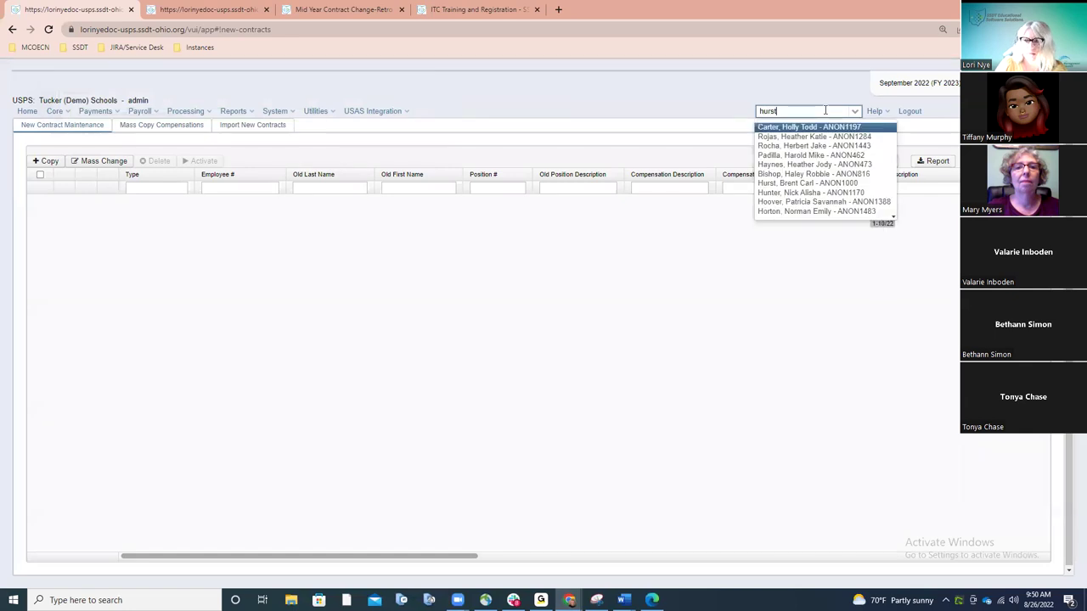
pyautogui.click(798, 127)
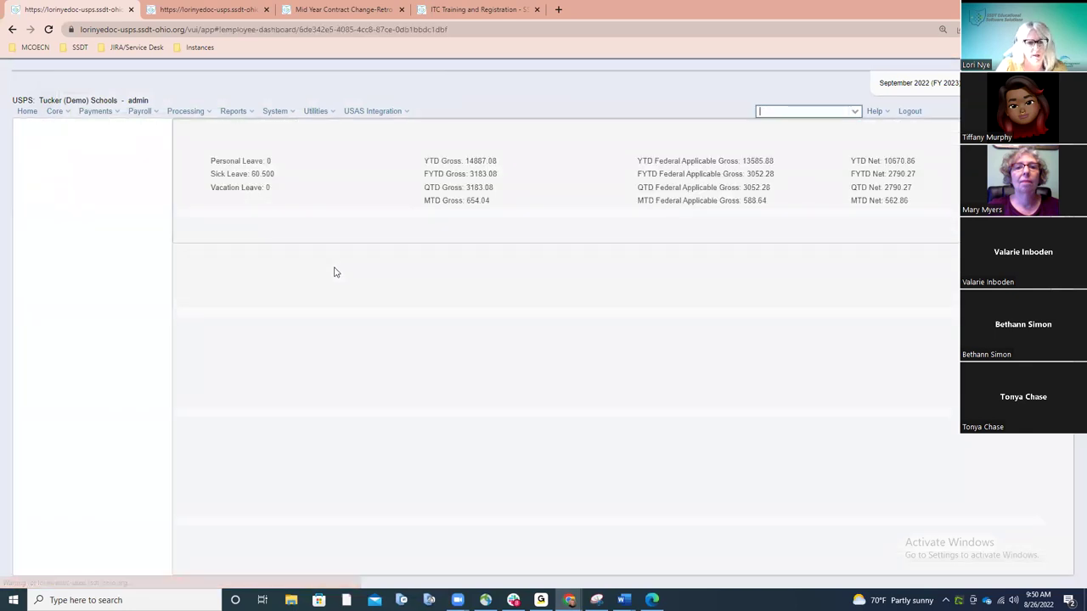
pyautogui.click(78, 277)
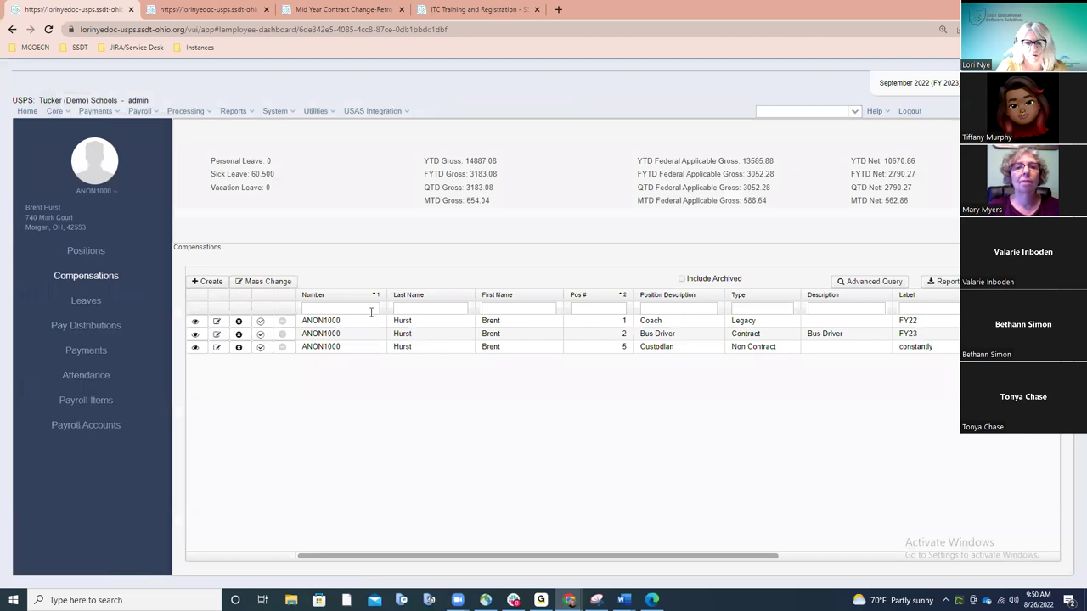
pyautogui.click(195, 334)
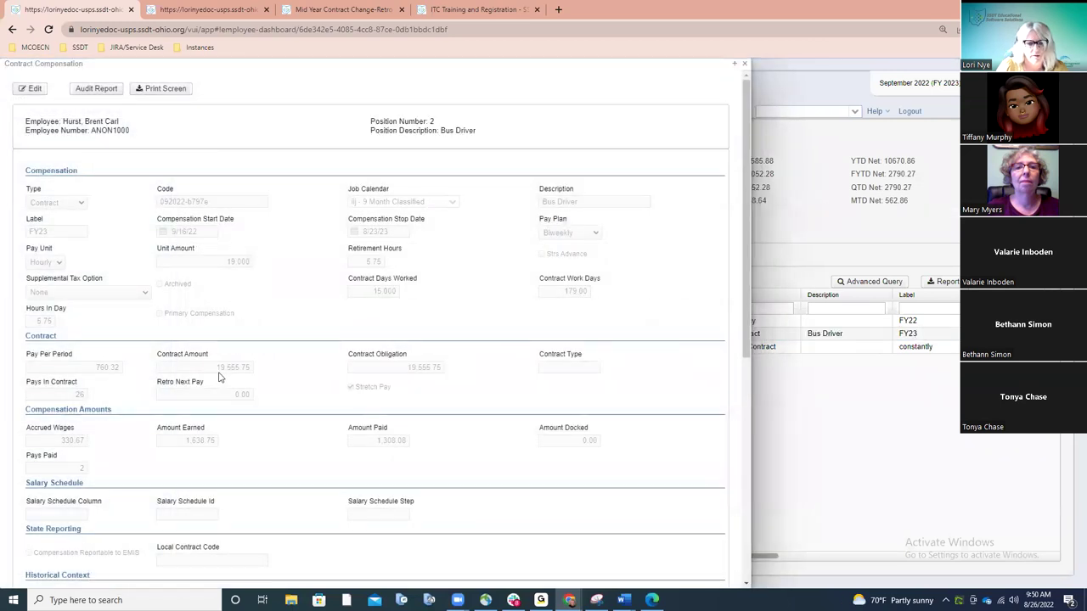
pyautogui.scroll(-1, 219, 378)
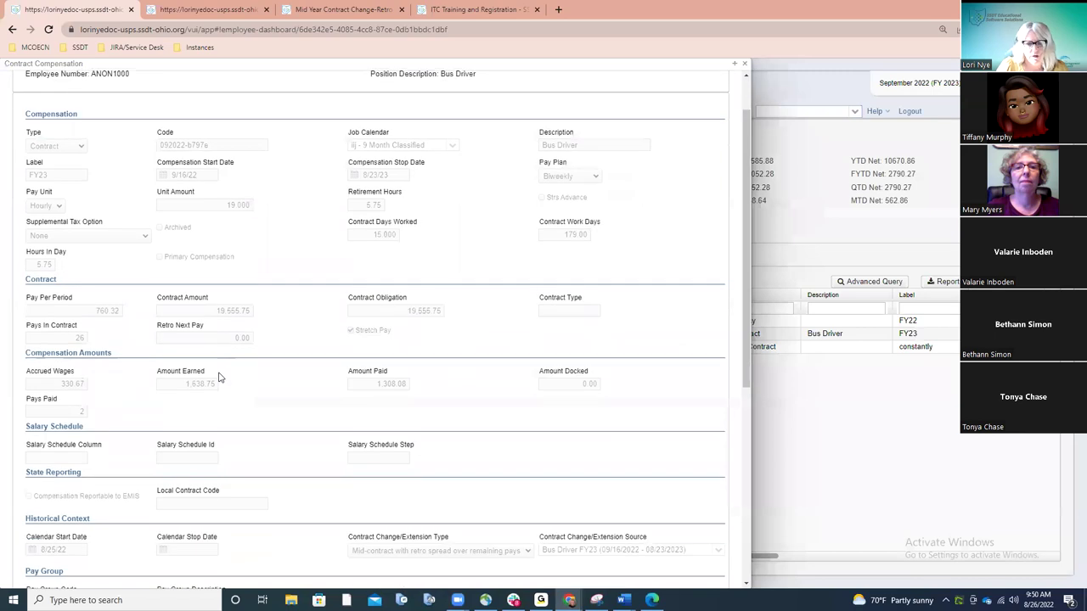
pyautogui.scroll(-1, 219, 377)
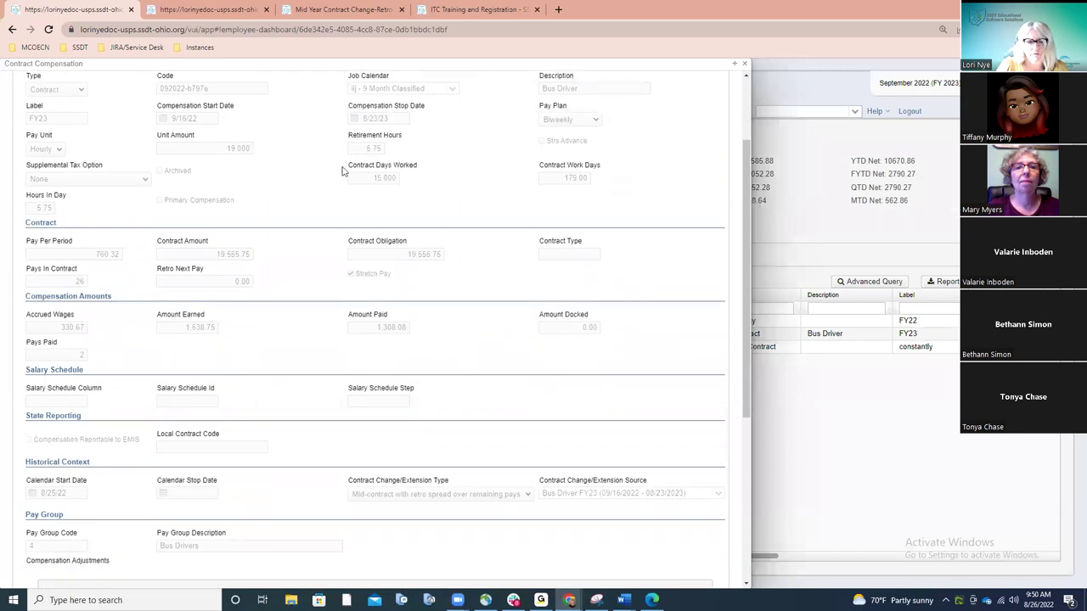
pyautogui.scroll(2, 342, 171)
pyautogui.click(19, 88)
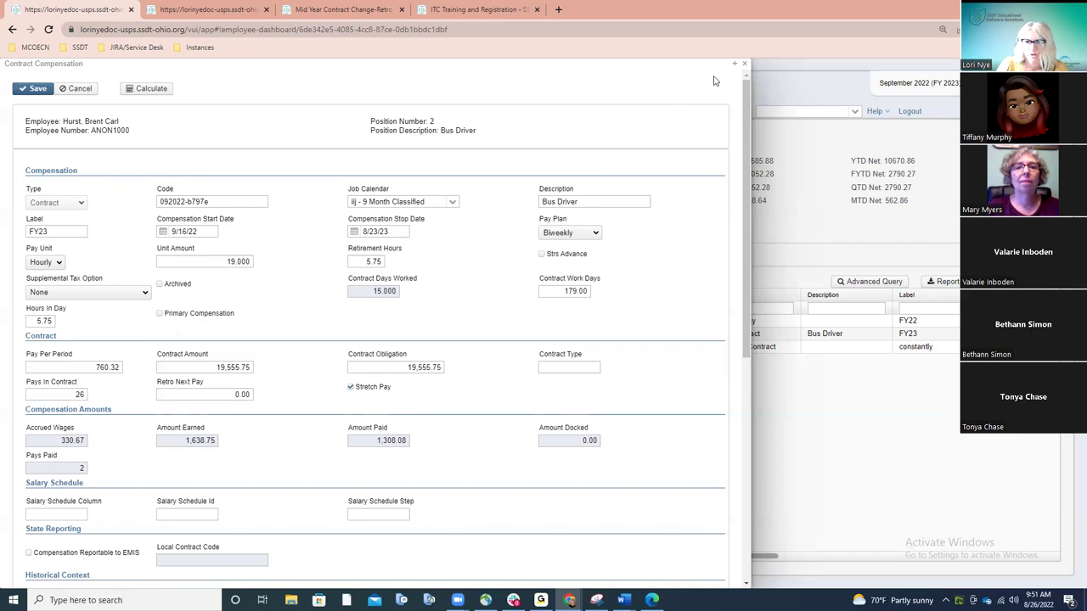
pyautogui.click(744, 65)
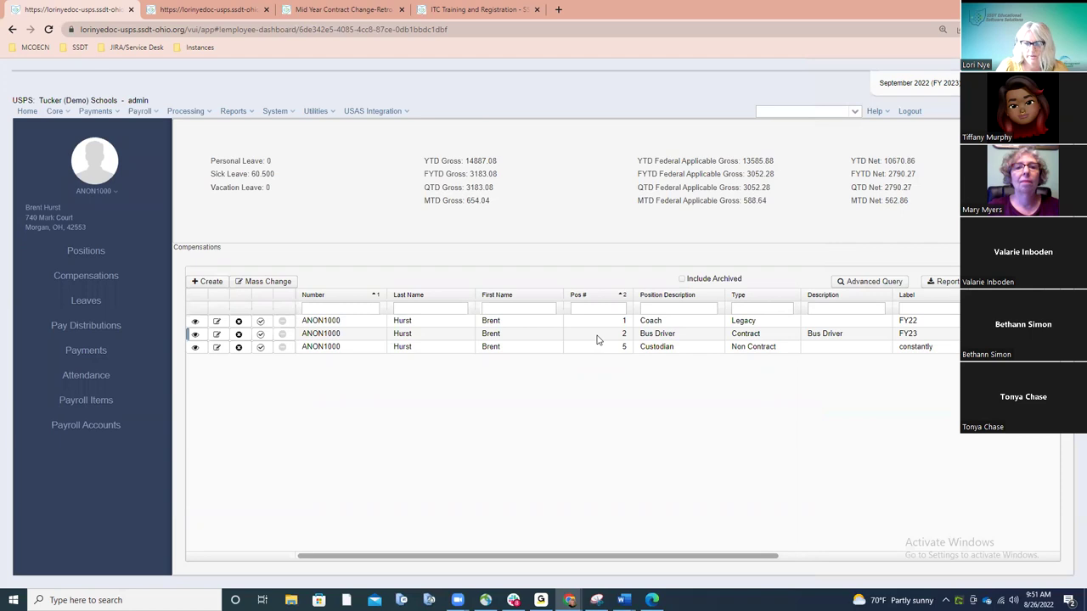
# Include archived compensations in the list and check the original Bus Driver contract's stop date and archived status
pyautogui.click(681, 279)
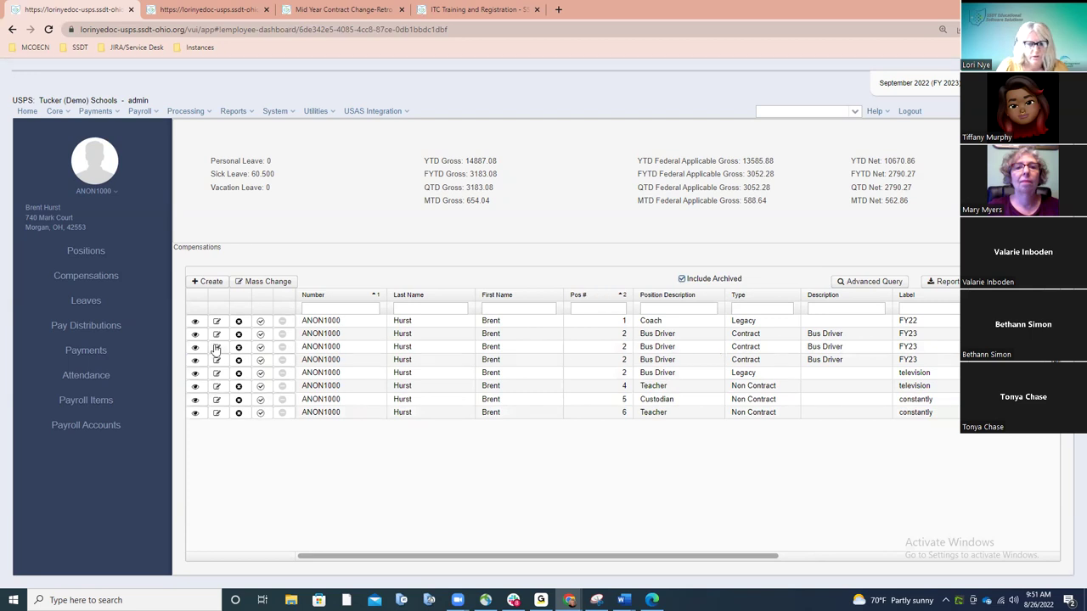
pyautogui.click(262, 337)
pyautogui.click(262, 336)
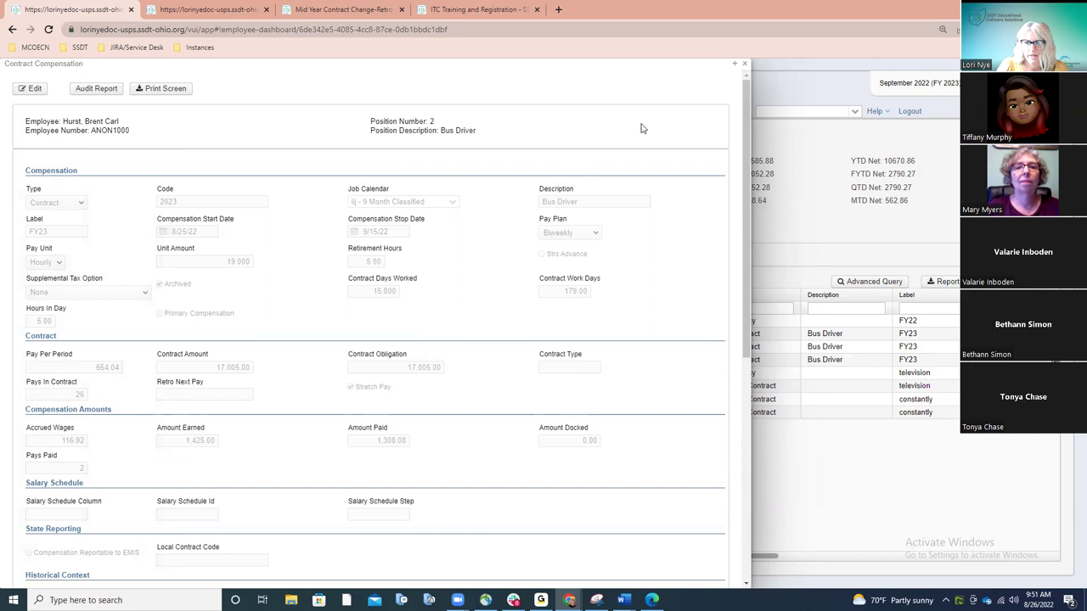
pyautogui.click(744, 63)
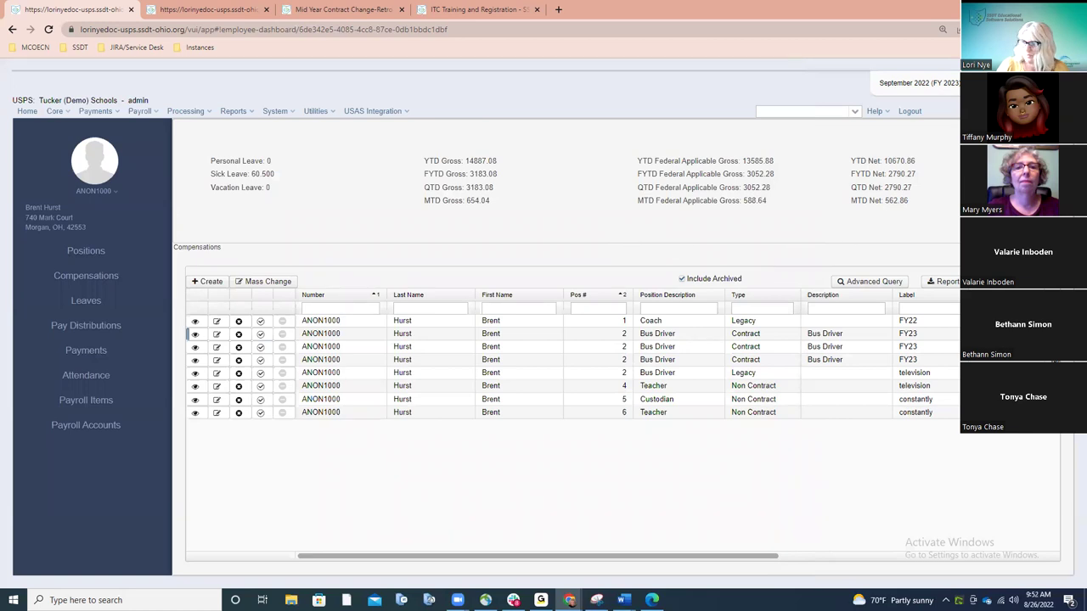
# Switch to the Mid-Year Contracts PDF in Edge, maximize it to read the Important Notes, and return to the payroll application
pyautogui.click(651, 599)
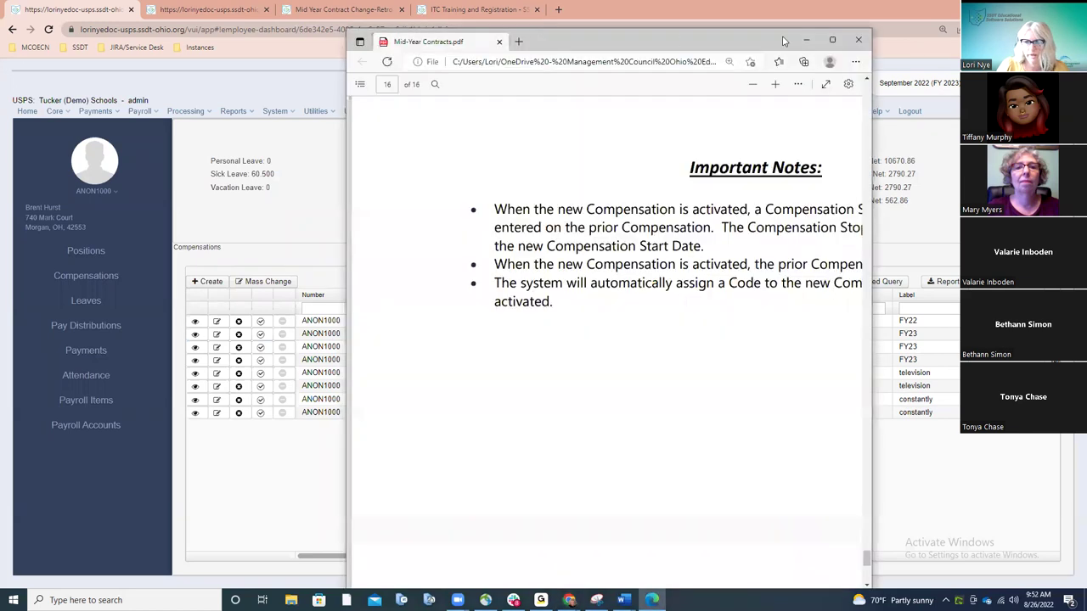
pyautogui.click(830, 40)
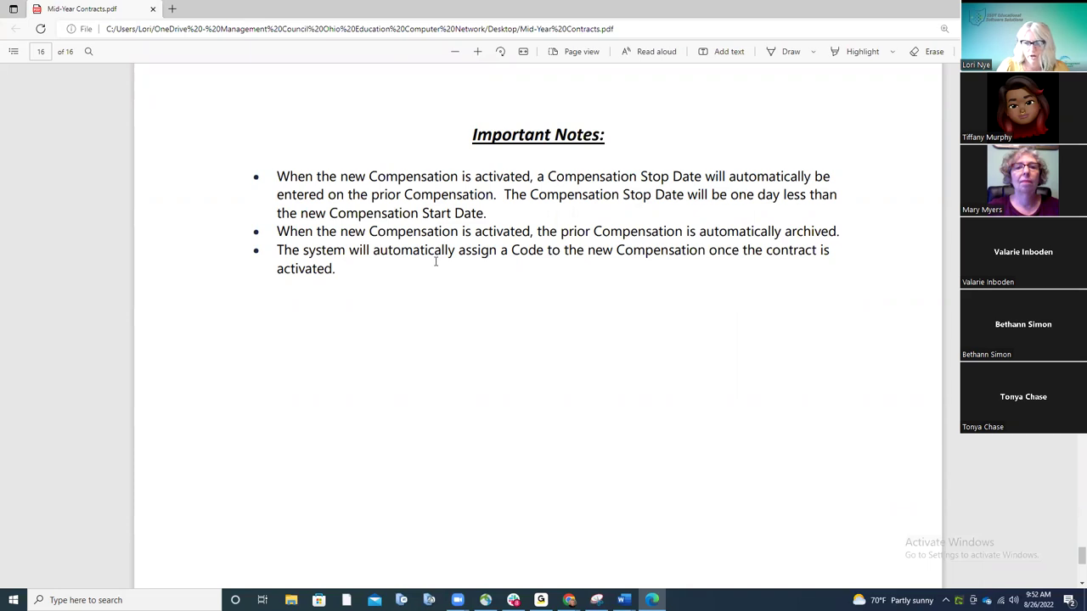
pyautogui.hotkey('alt', 'Tab')
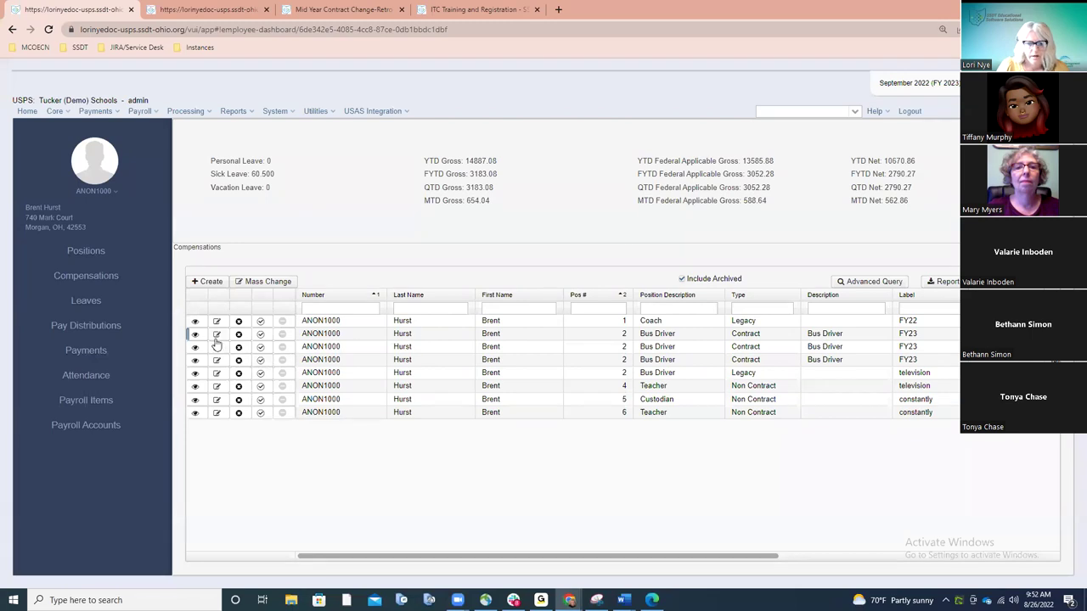
# Compare the codes and dates of the three Bus Driver FY23 contracts, starting with the archived original, without changing them
pyautogui.click(278, 336)
pyautogui.click(277, 338)
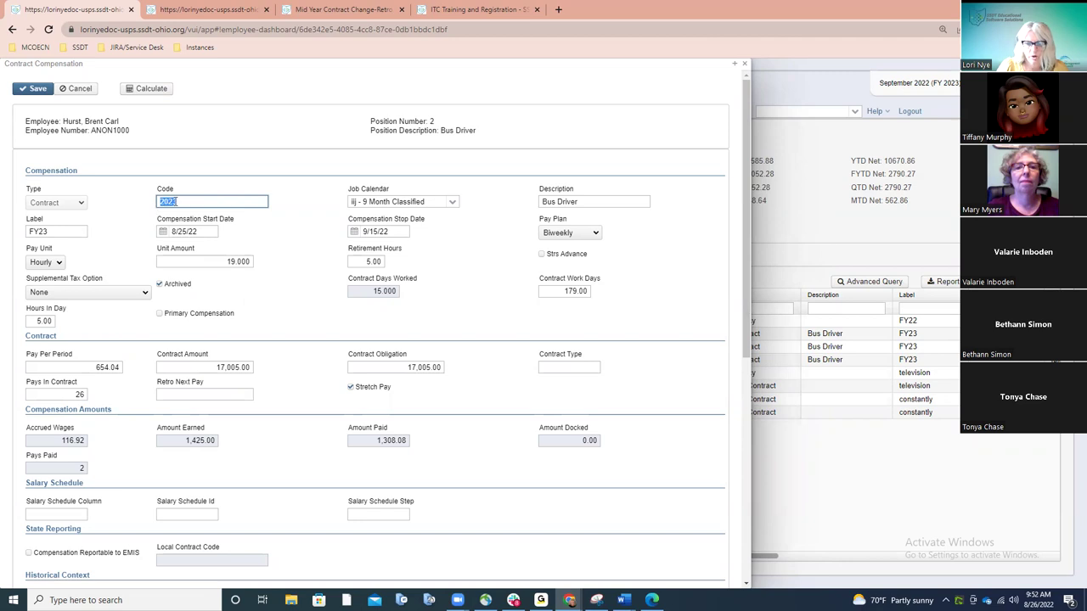
pyautogui.click(744, 64)
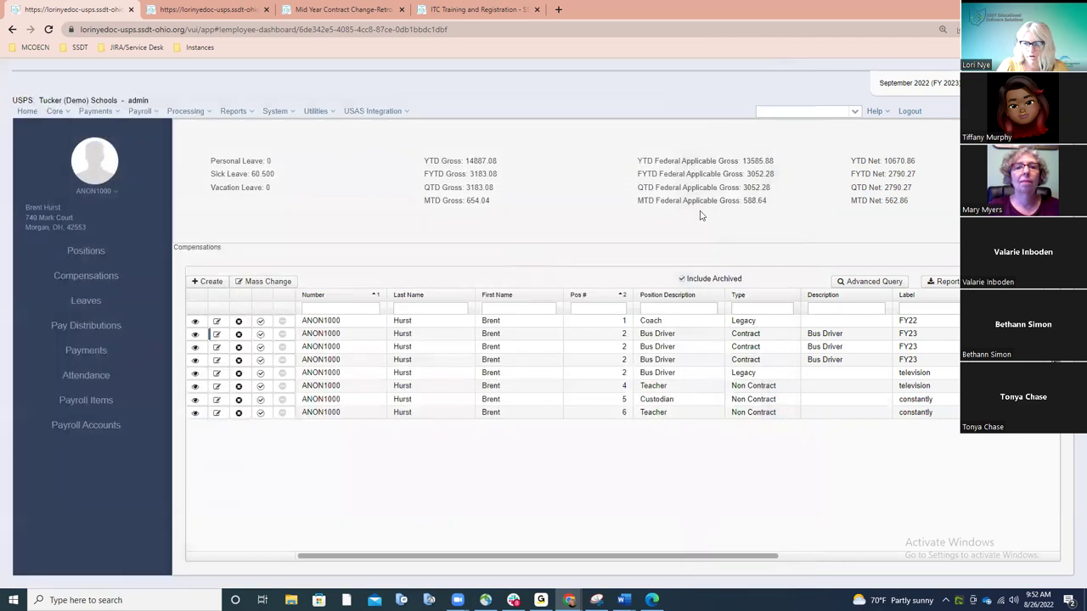
pyautogui.click(196, 348)
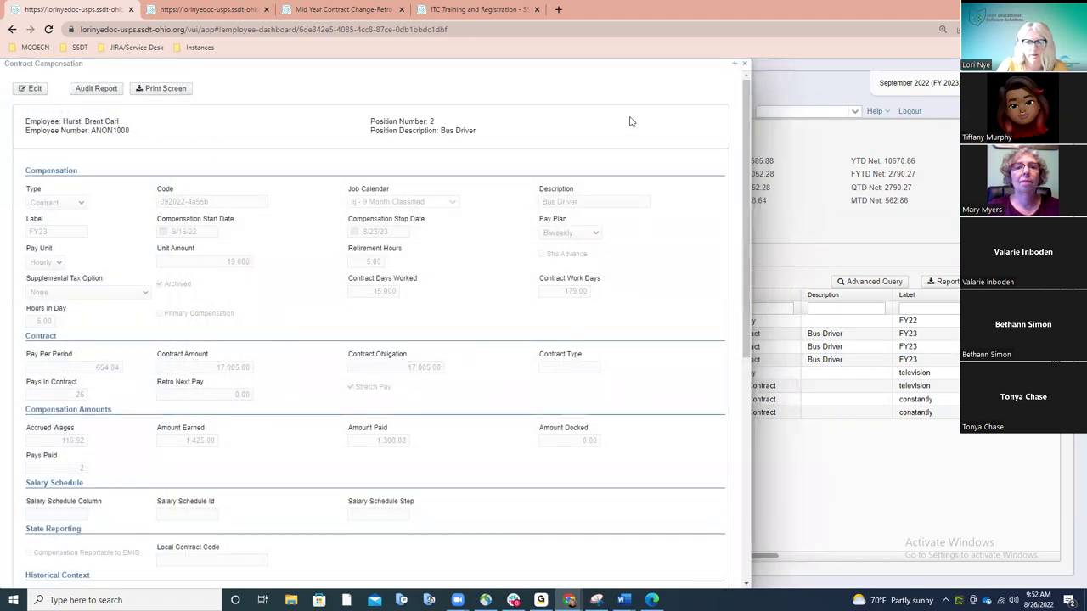
pyautogui.click(744, 64)
pyautogui.click(196, 360)
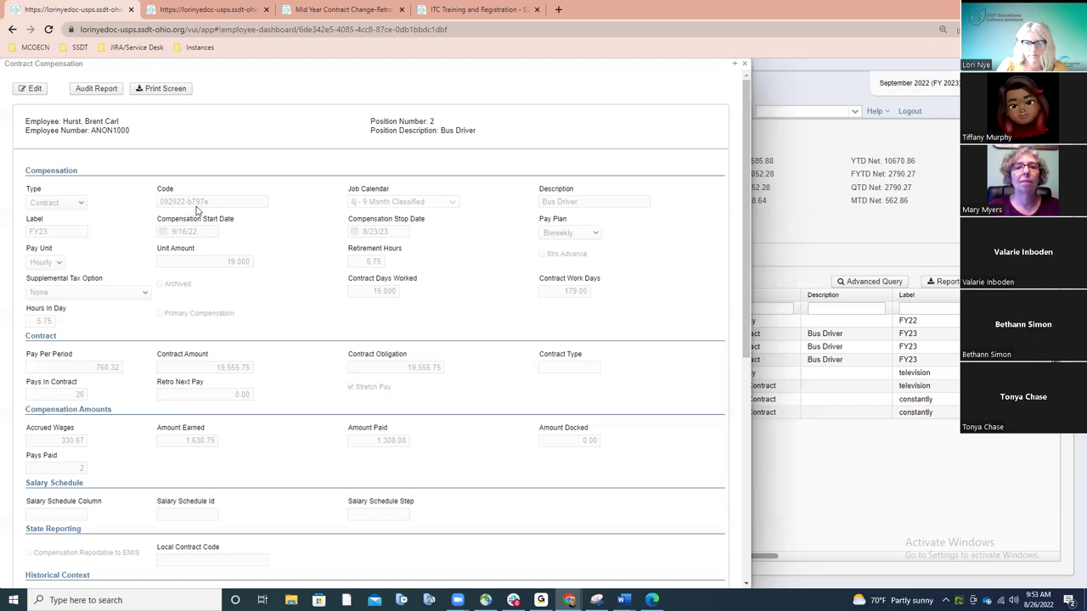
# Switch between the PDF's Important Notes and the current Bus Driver contract to review the activation rules, ending on the PDF
pyautogui.click(654, 599)
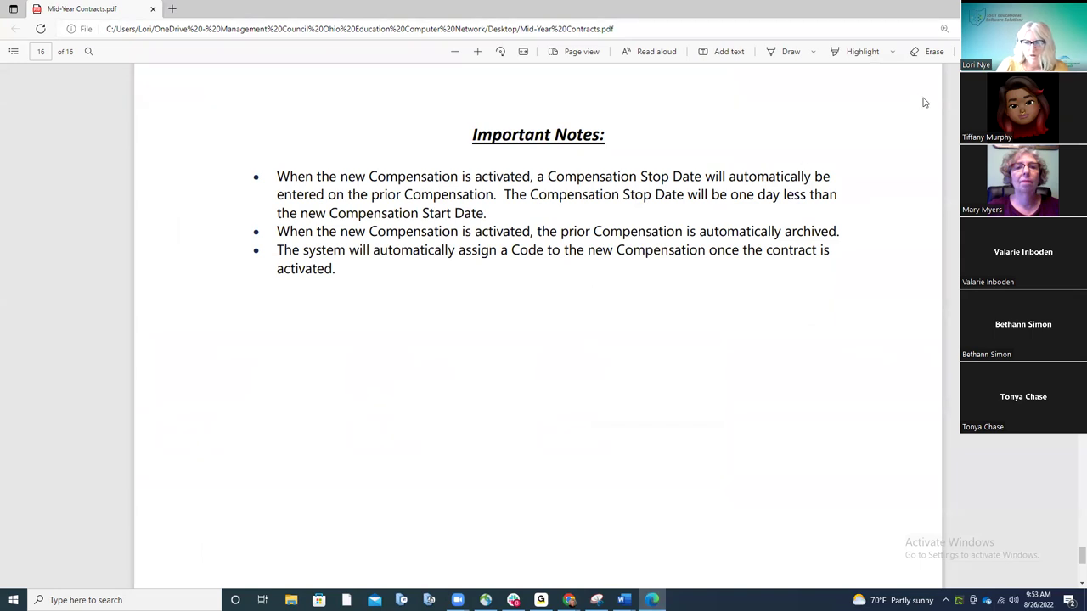
pyautogui.hotkey('alt', 'Tab')
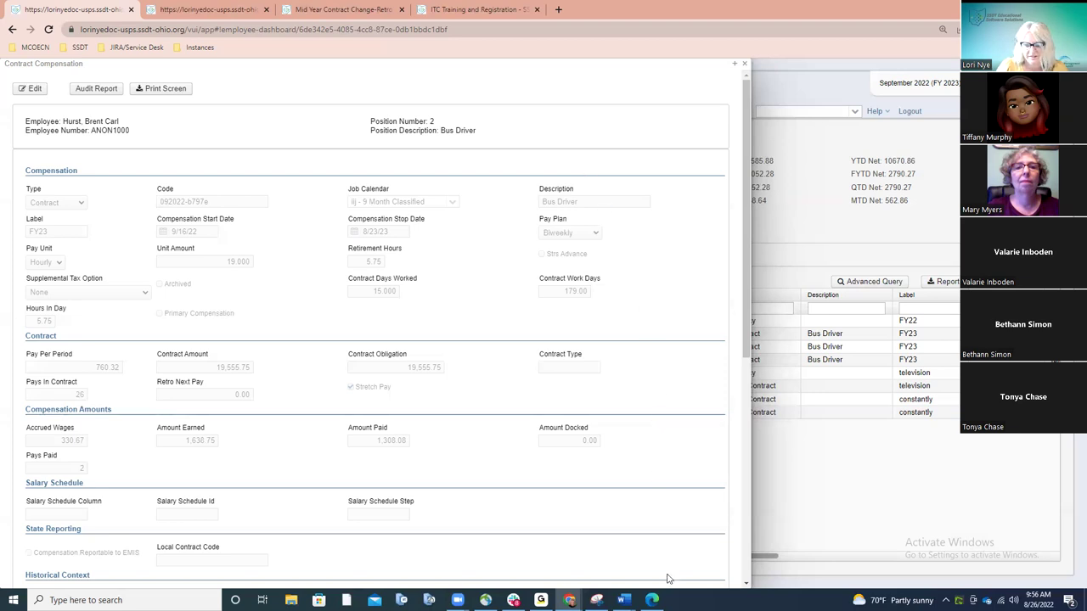
pyautogui.click(653, 601)
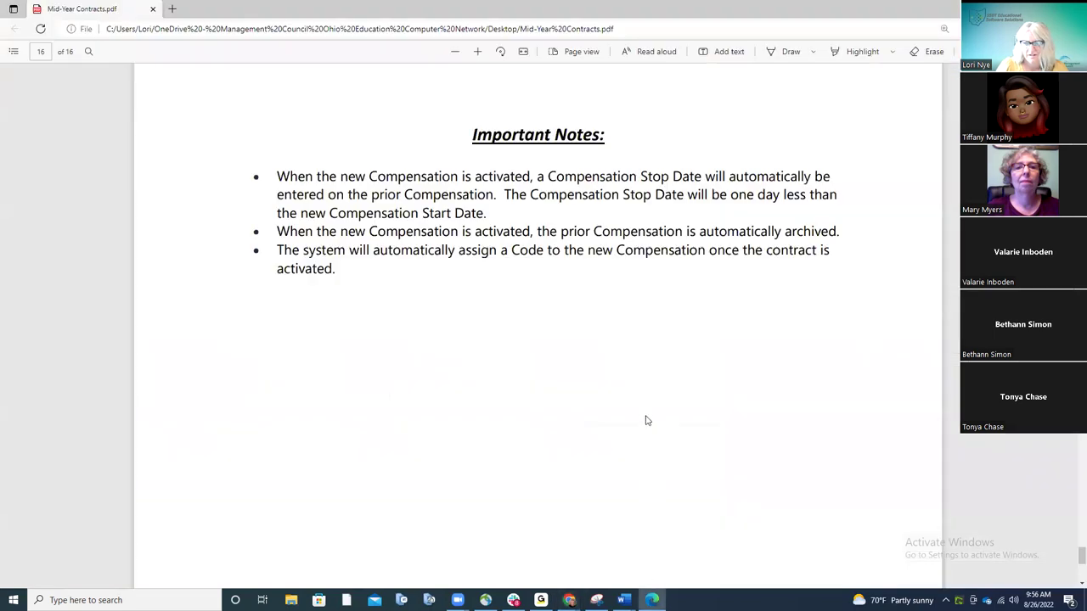